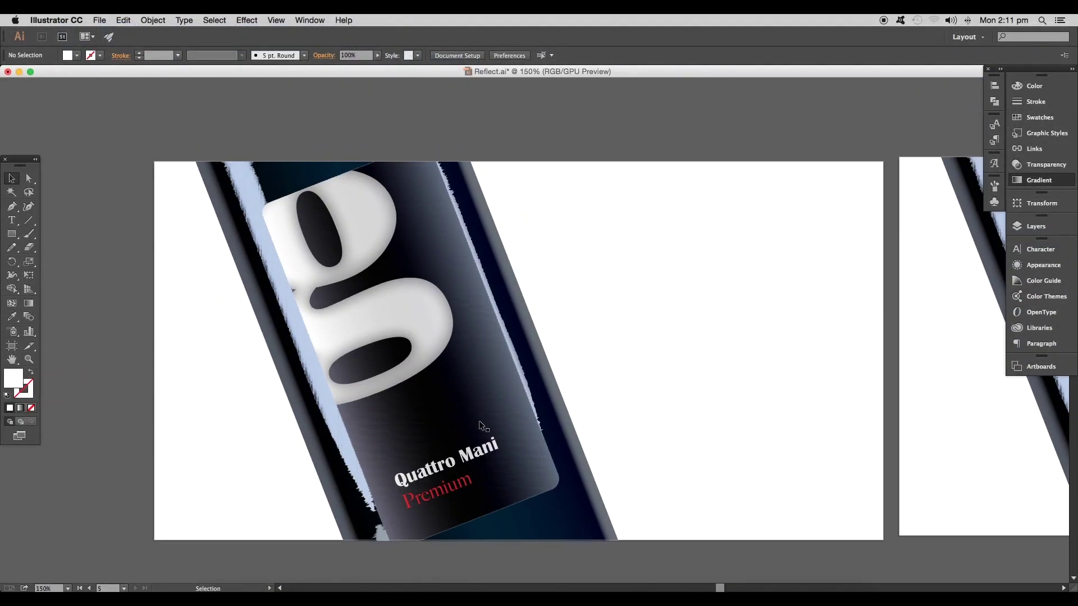
scroll(577, 512, down, 2)
scroll(489, 370, down, 2)
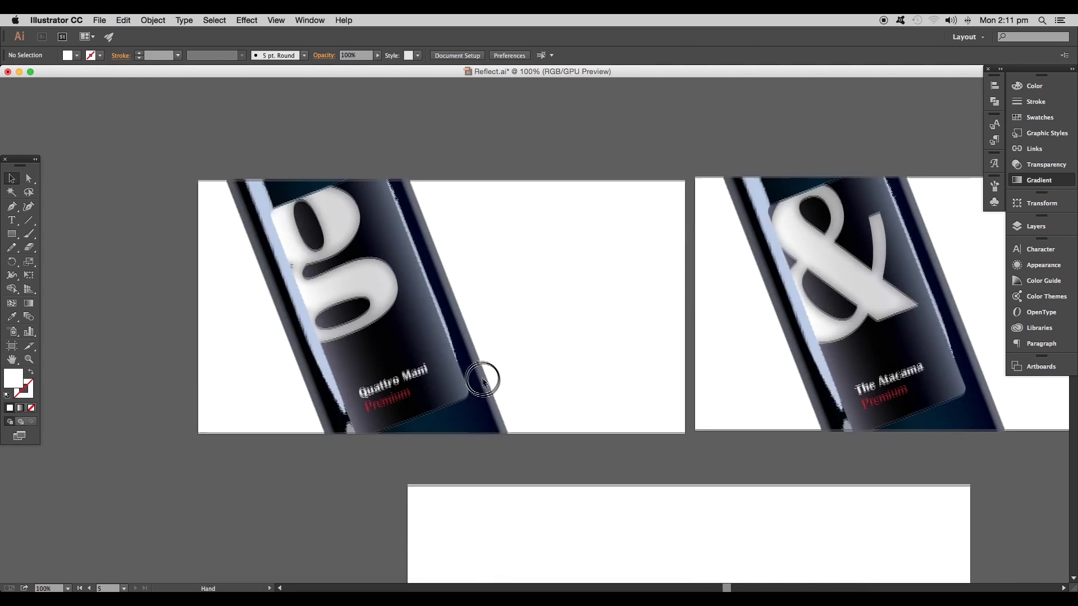
scroll(475, 369, down, 2)
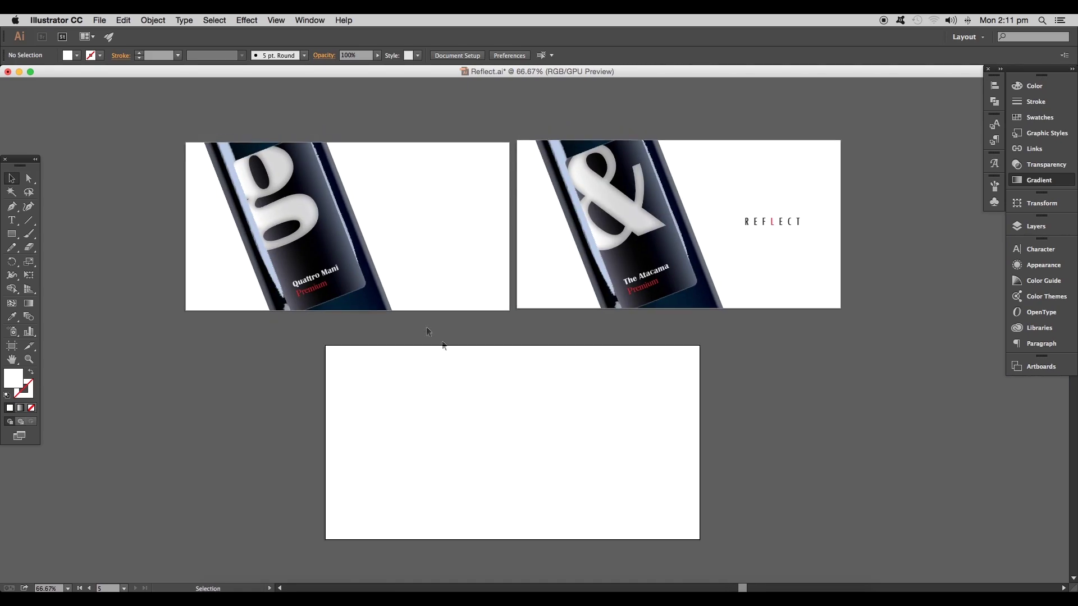
scroll(439, 324, up, 2)
scroll(382, 279, up, 2)
Pan past the Quattro Mani and REFLECT bottles to the empty bottom artboard, ready for a rectangle.
drag(272, 239, 362, 386)
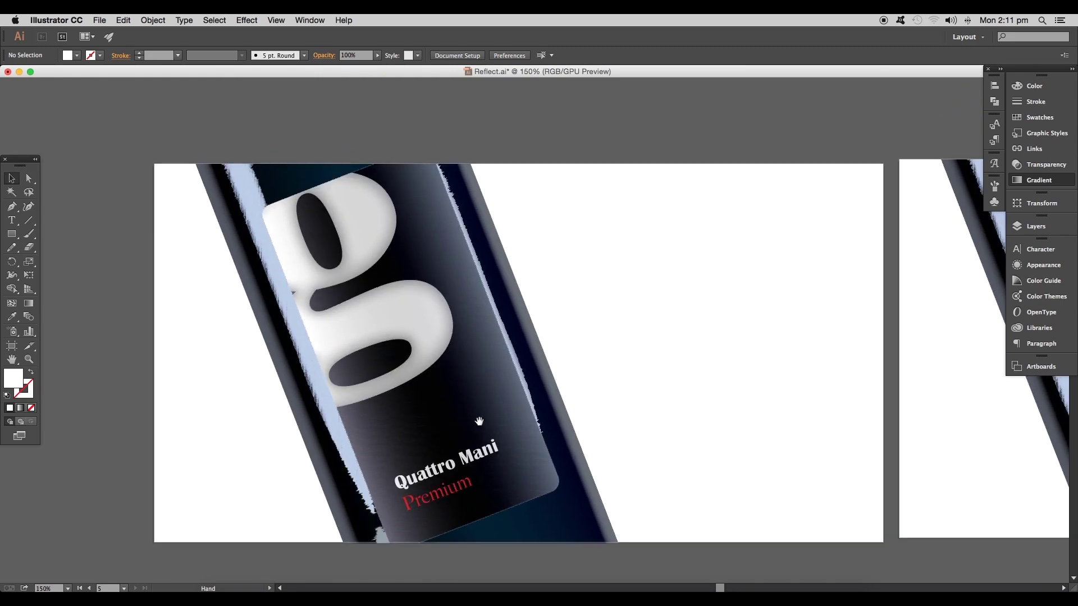
scroll(577, 508, down, 2)
scroll(488, 371, down, 2)
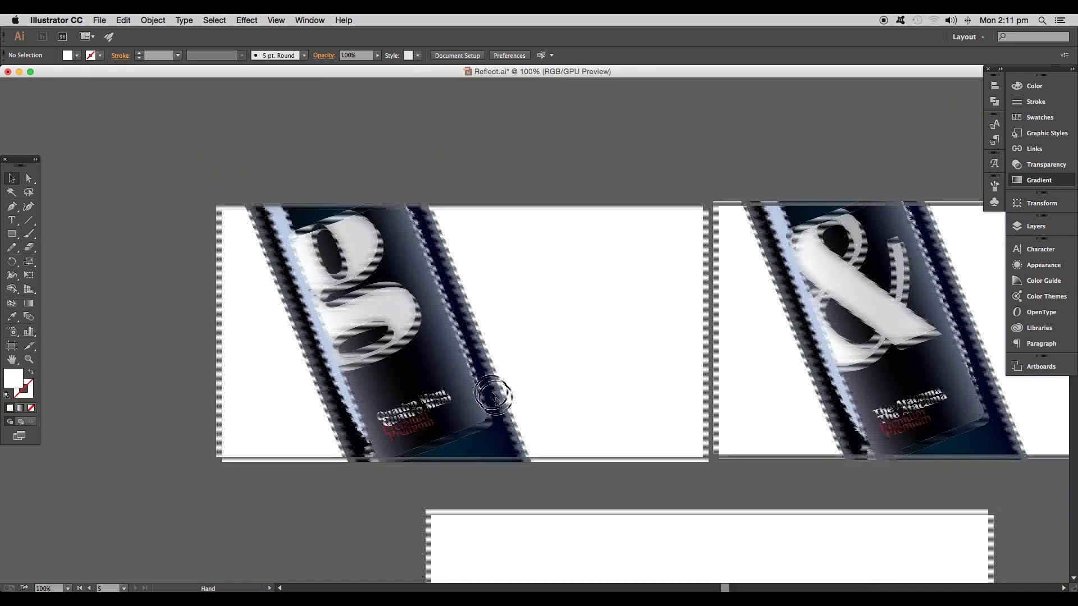
scroll(476, 370, up, 1)
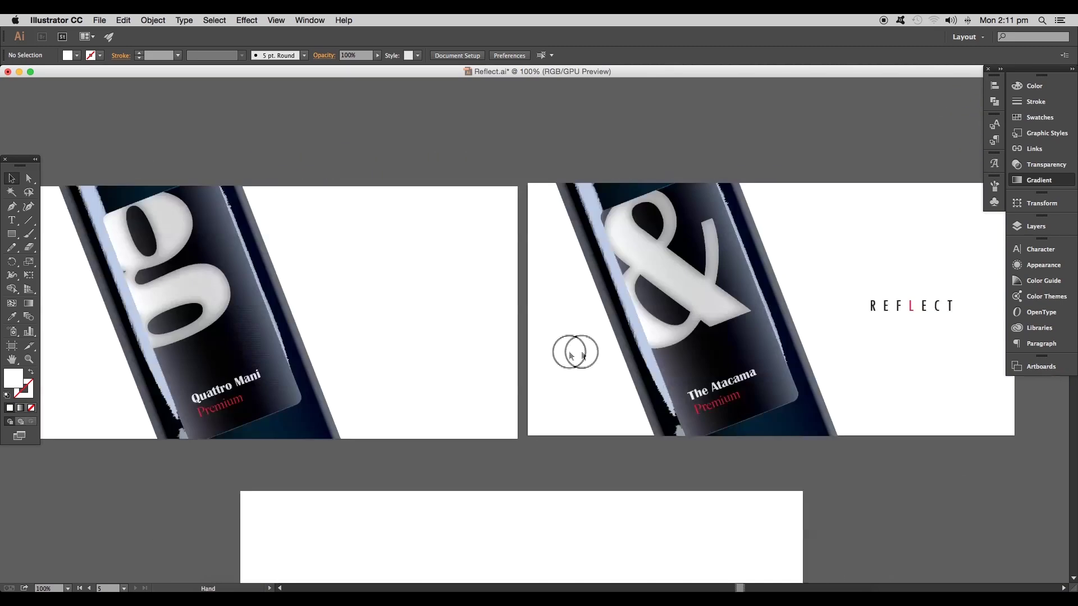
drag(573, 344, 480, 354)
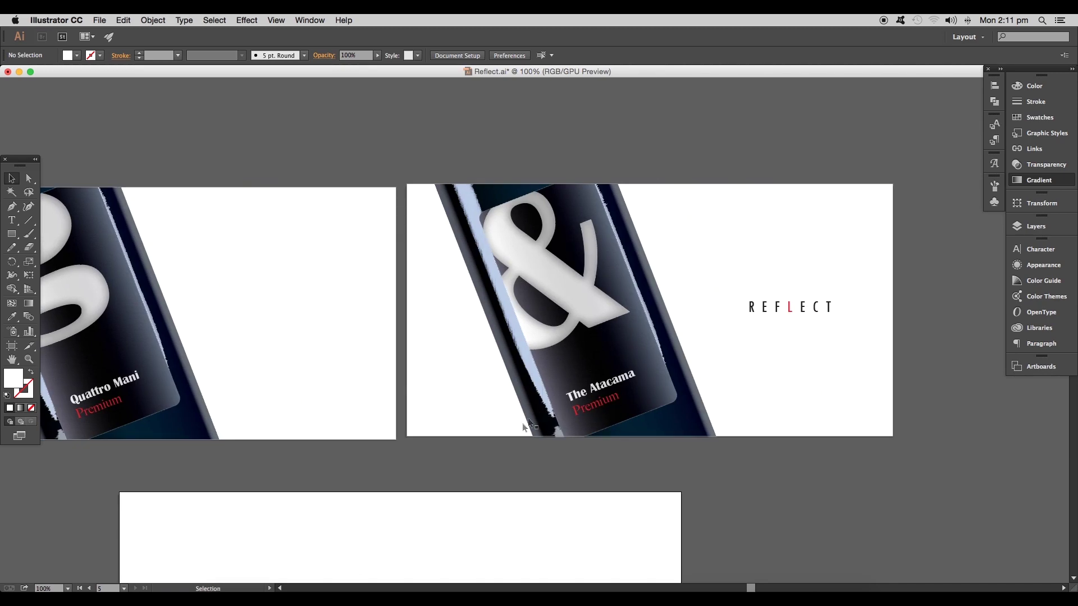
drag(524, 428, 564, 206)
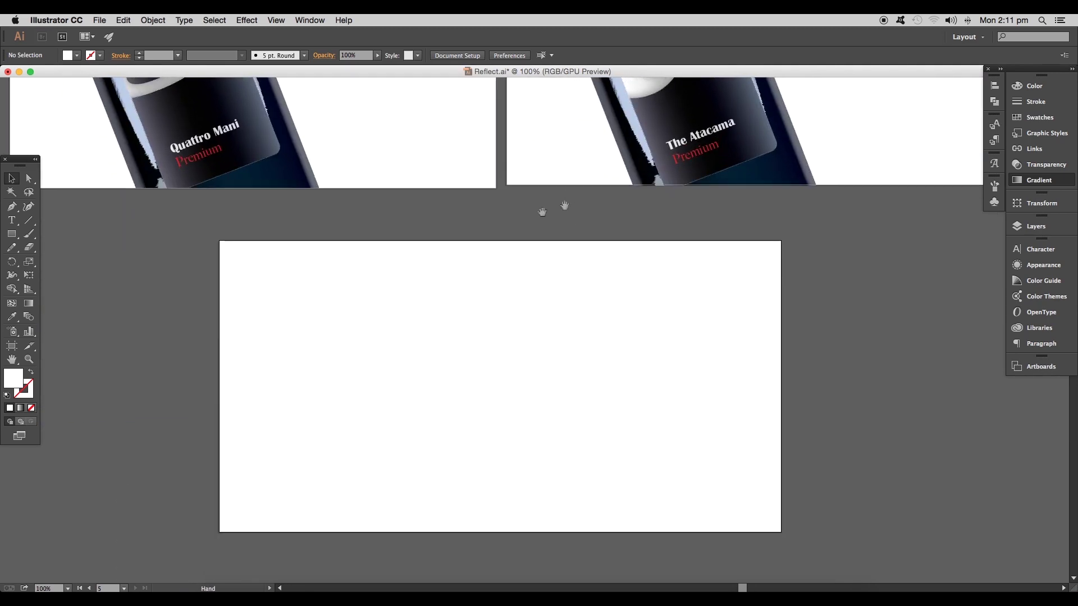
click(13, 234)
Draw a tall rectangle over the bottom artboard and fill it with a linear gradient.
drag(373, 286, 518, 528)
key(v)
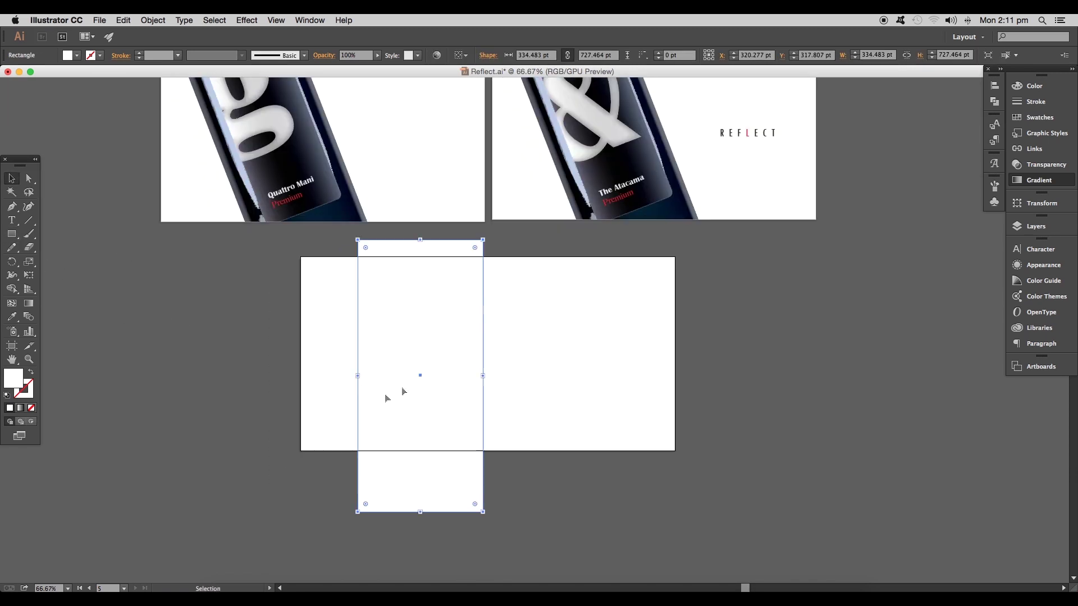
click(22, 410)
click(1039, 180)
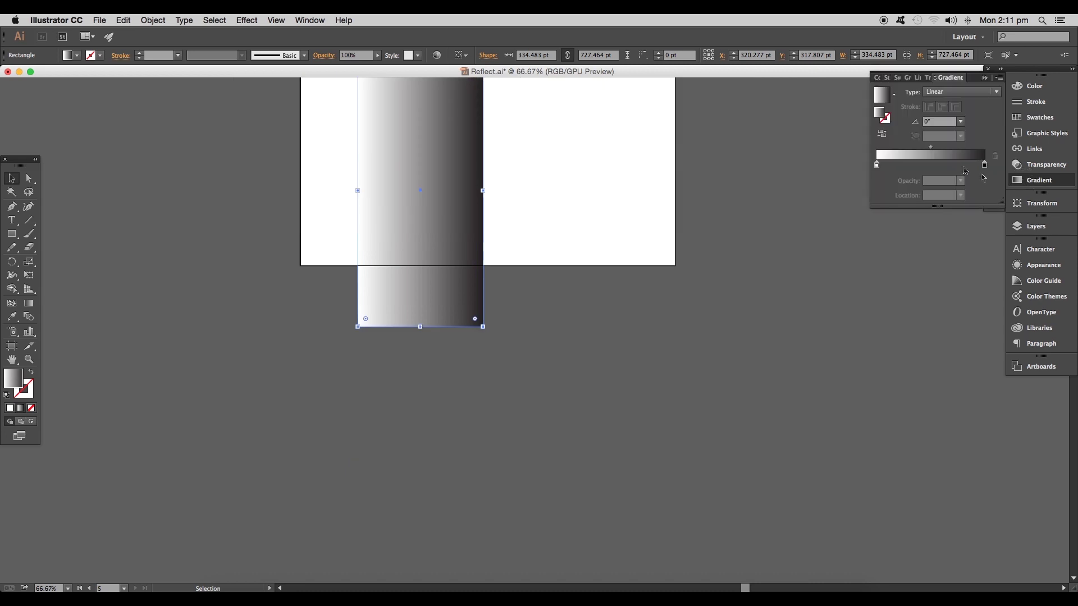
Arrange gradient stops dark at both edges with a white stop toward the middle for cylindrical shading.
drag(880, 165, 956, 165)
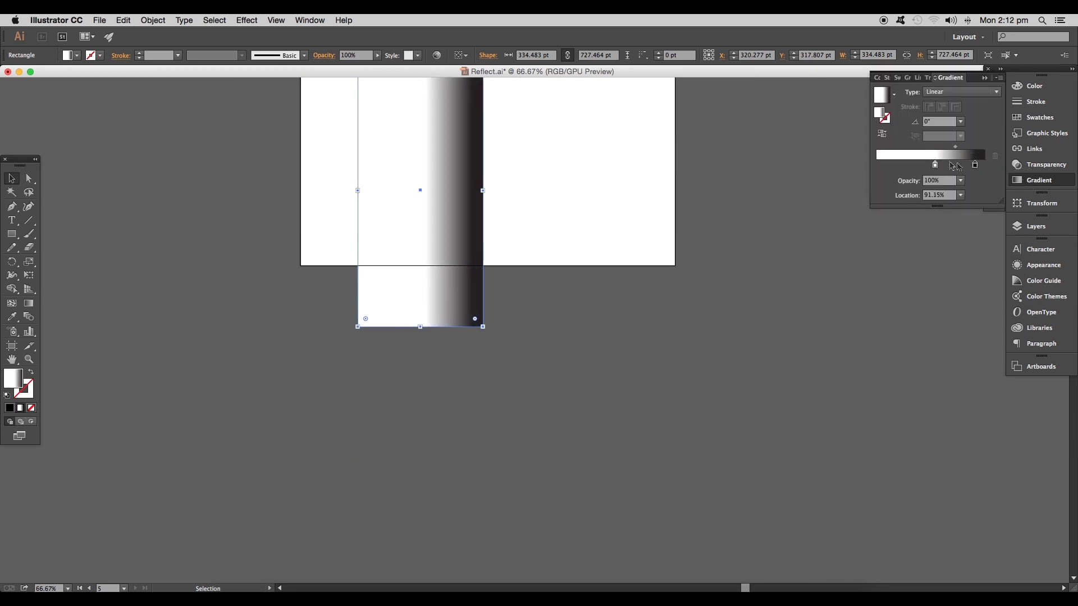
mouse_move(877, 165)
mouse_down()
mouse_move(982, 165)
mouse_move(889, 166)
mouse_up()
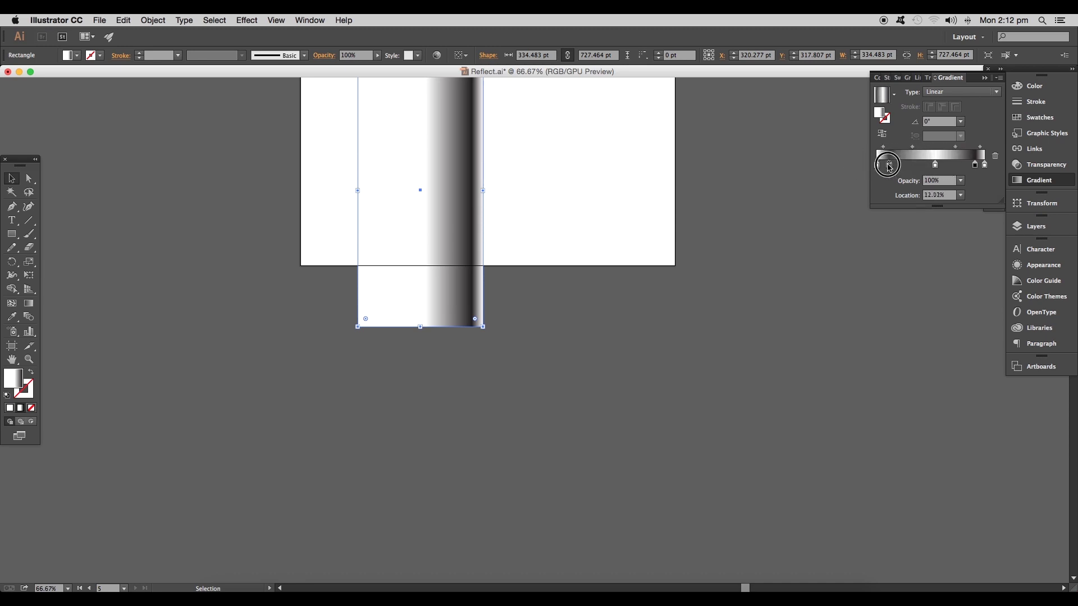
drag(884, 165, 882, 165)
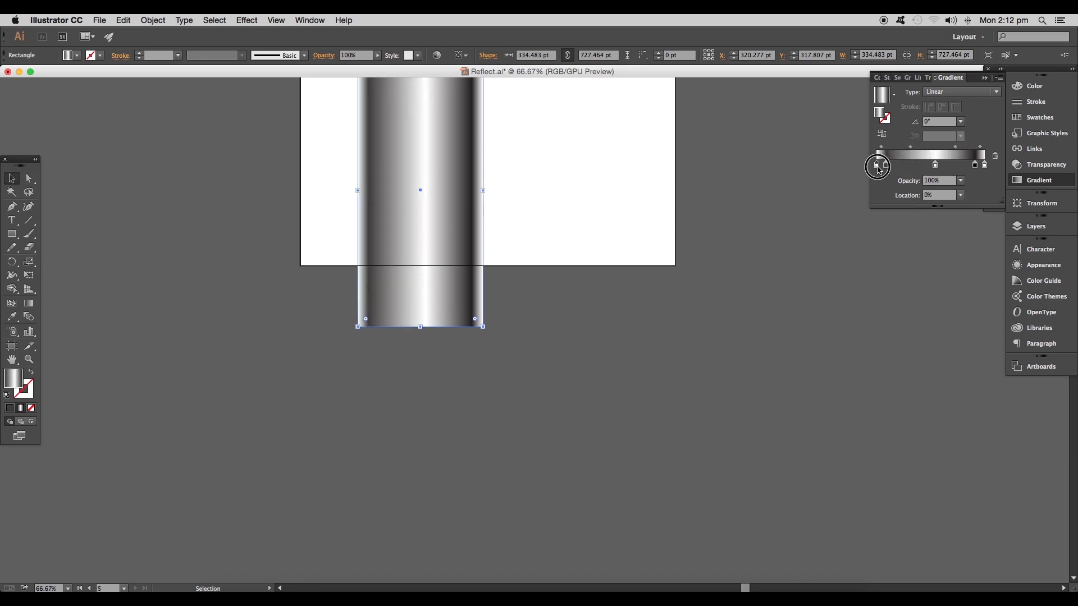
double_click(878, 166)
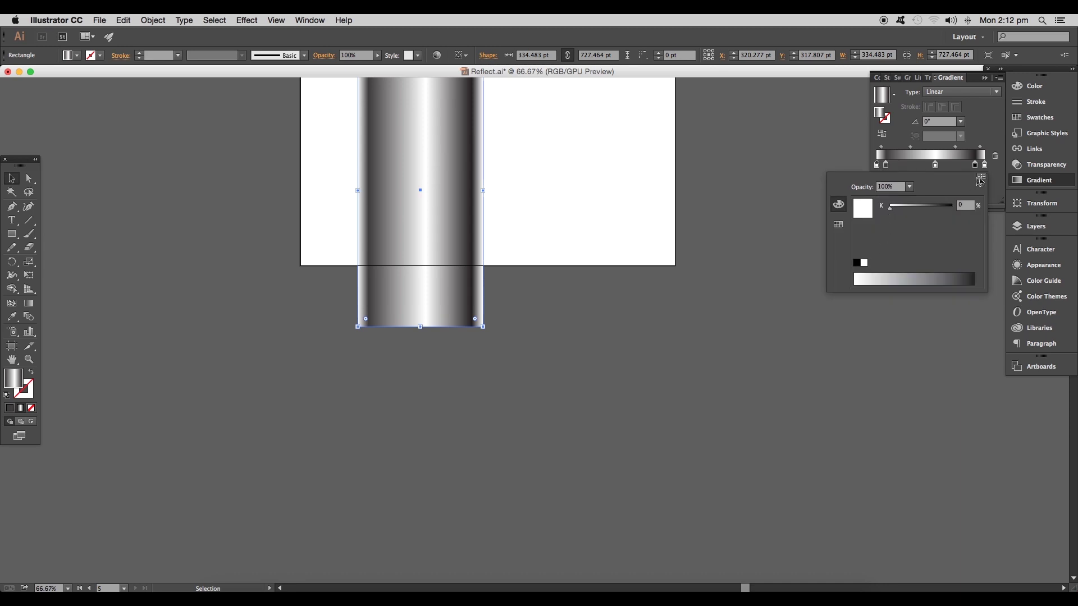
Recolour the leftmost gradient stop to grey 666e75 in RGB.
click(981, 179)
click(999, 196)
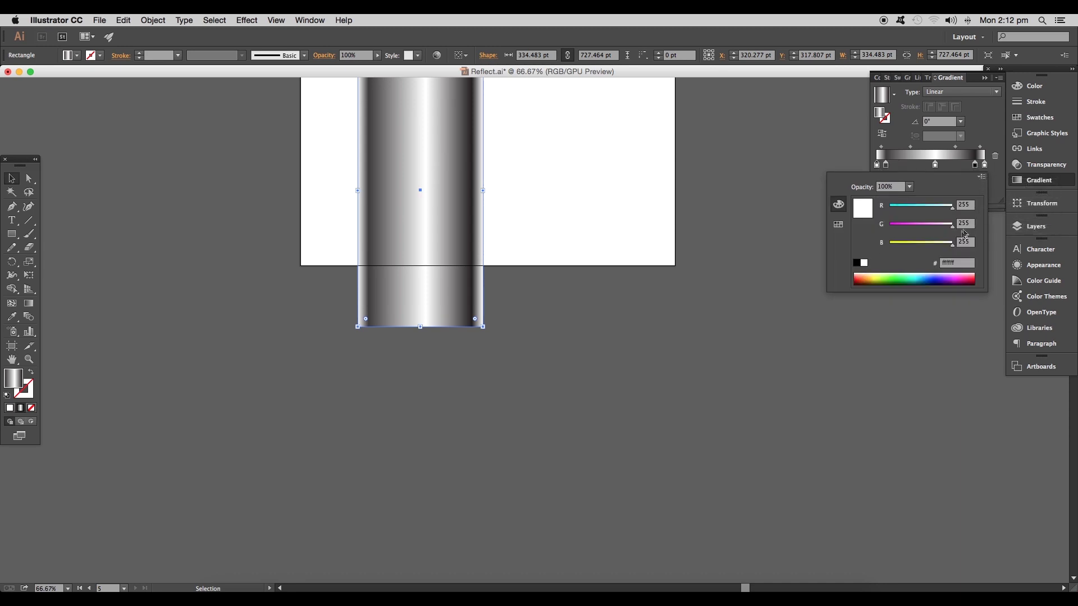
click(959, 264)
key(Return)
double_click(883, 164)
click(933, 264)
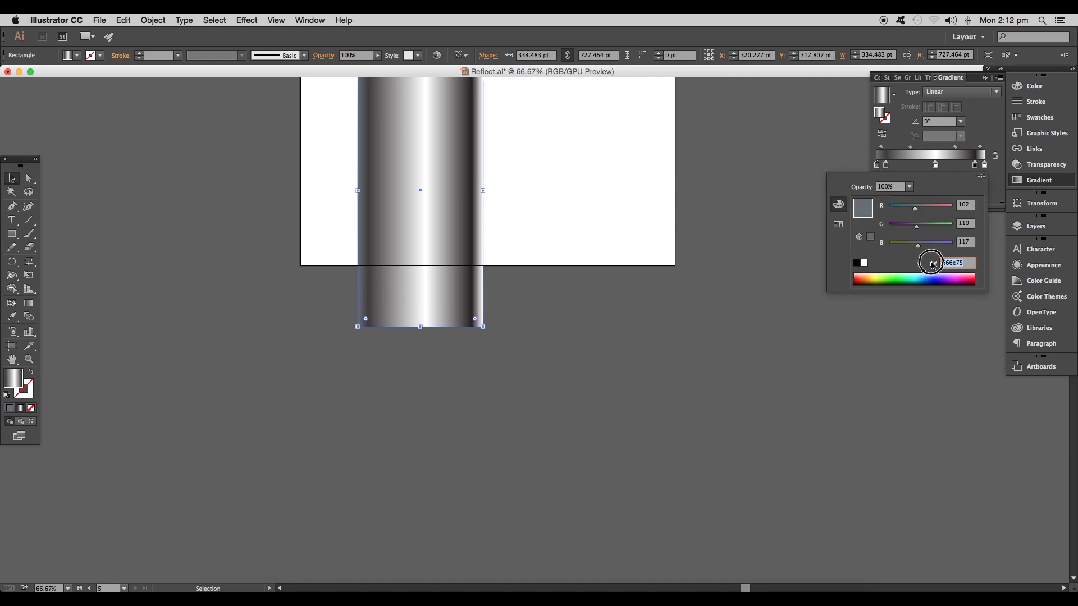
Give the rightmost gradient stop the same grey 666e75.
double_click(983, 165)
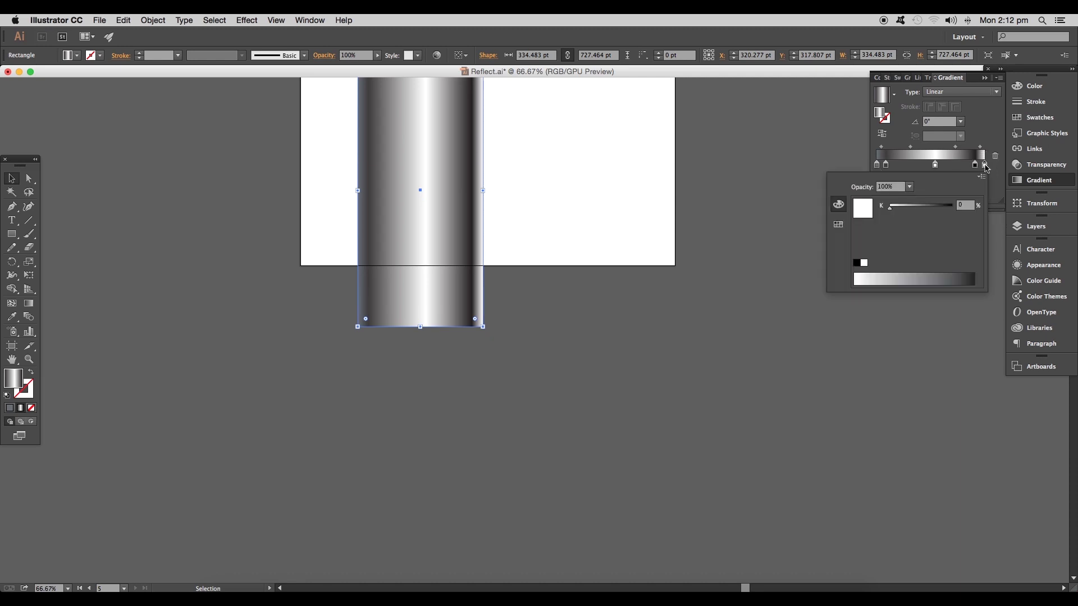
click(982, 177)
click(1002, 196)
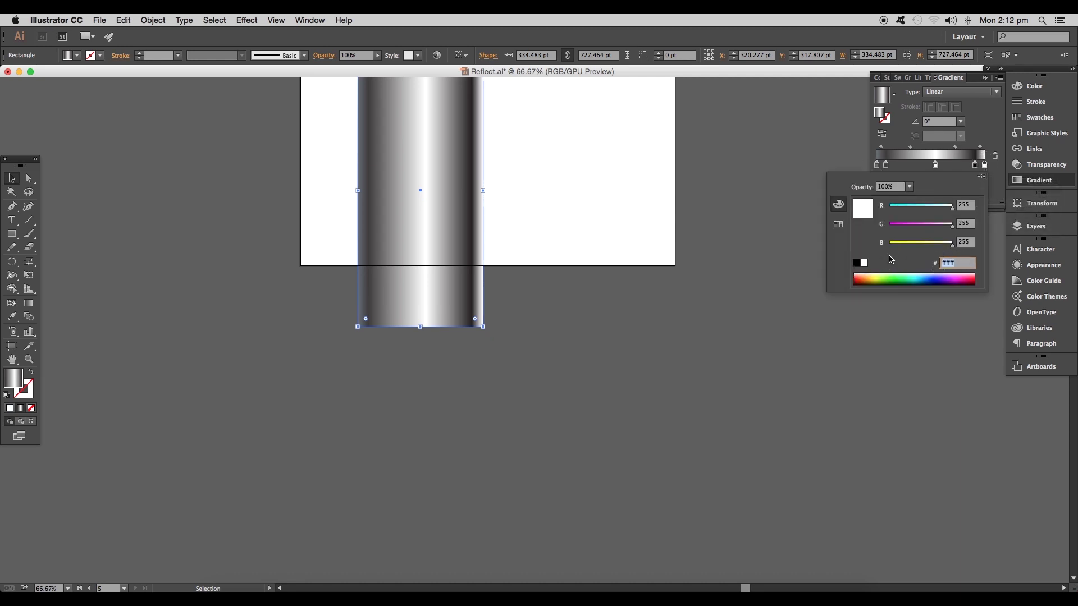
key(Return)
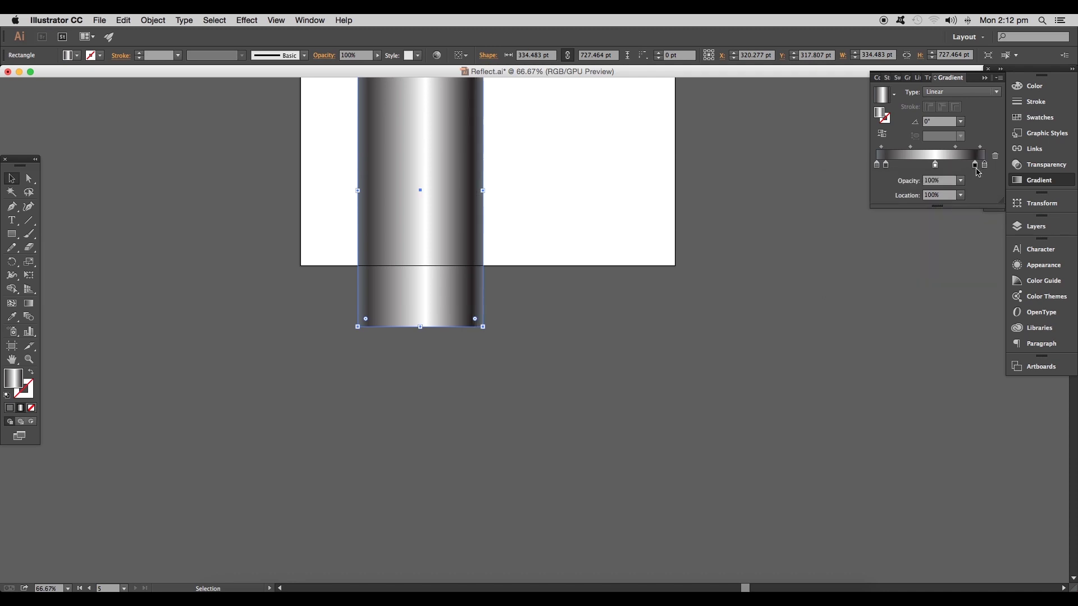
Make the inner stops a very dark blue and the middle stop a dark teal.
double_click(977, 165)
click(982, 177)
click(994, 195)
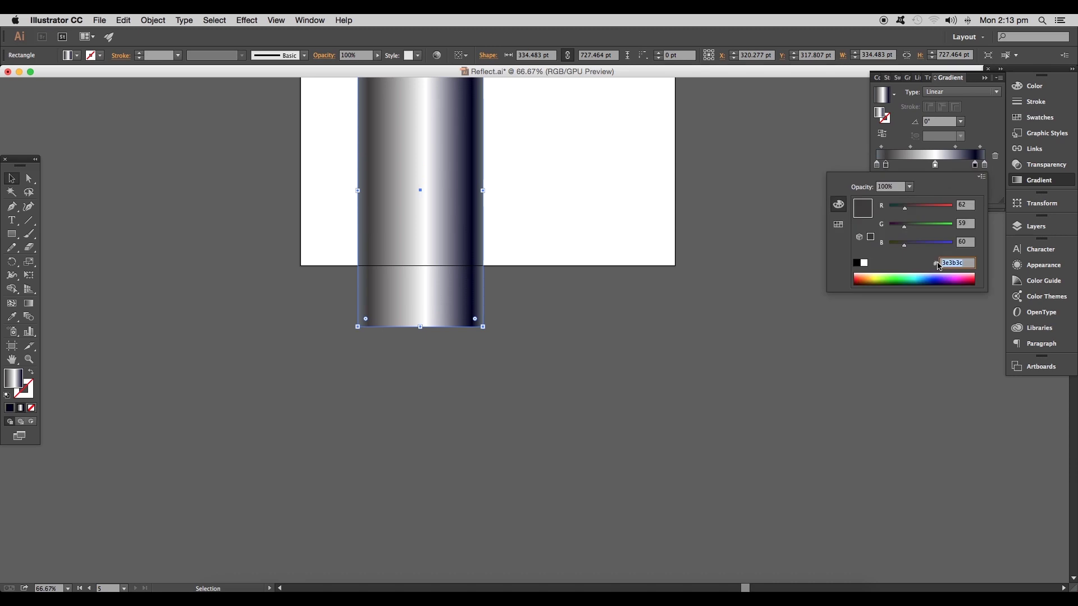
key(Return)
double_click(934, 164)
click(982, 178)
click(994, 196)
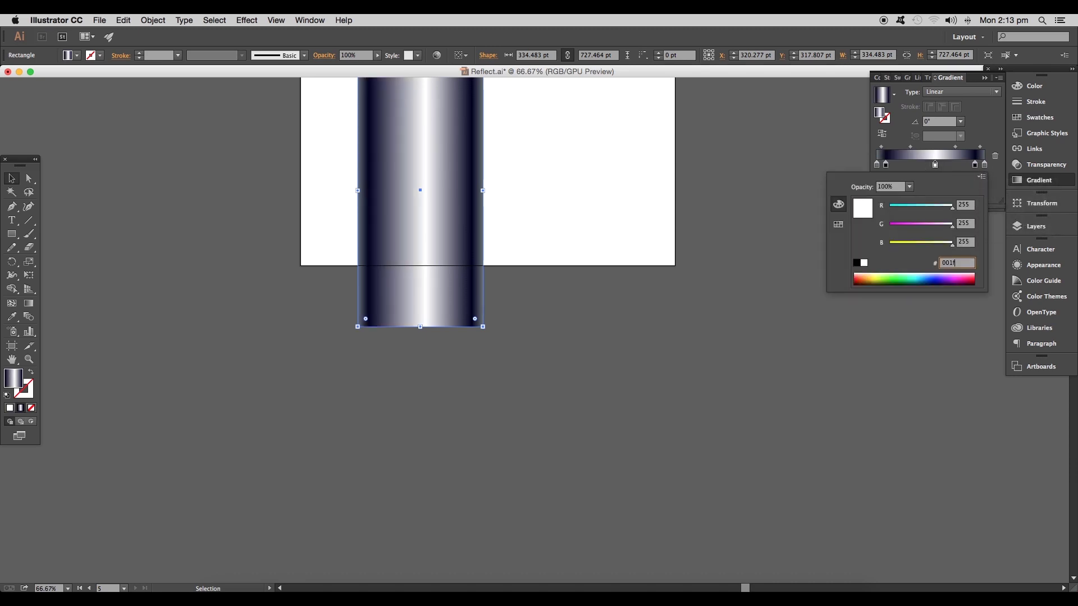
key(Return)
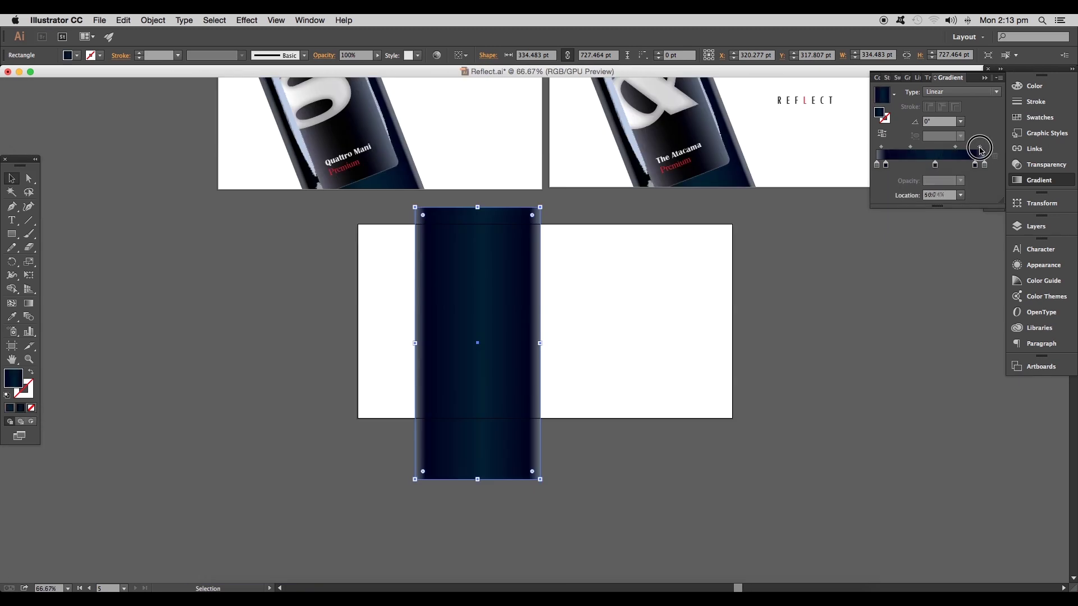
Reposition stops and midpoints so thin grey highlight strips edge a deep navy body, then deselect.
drag(977, 152, 882, 158)
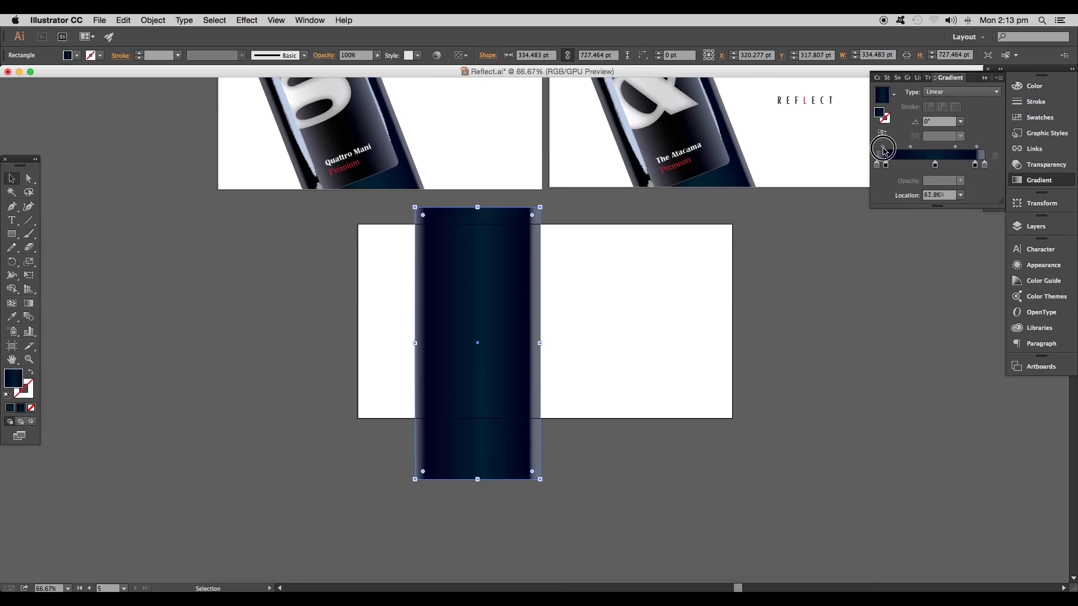
click(978, 164)
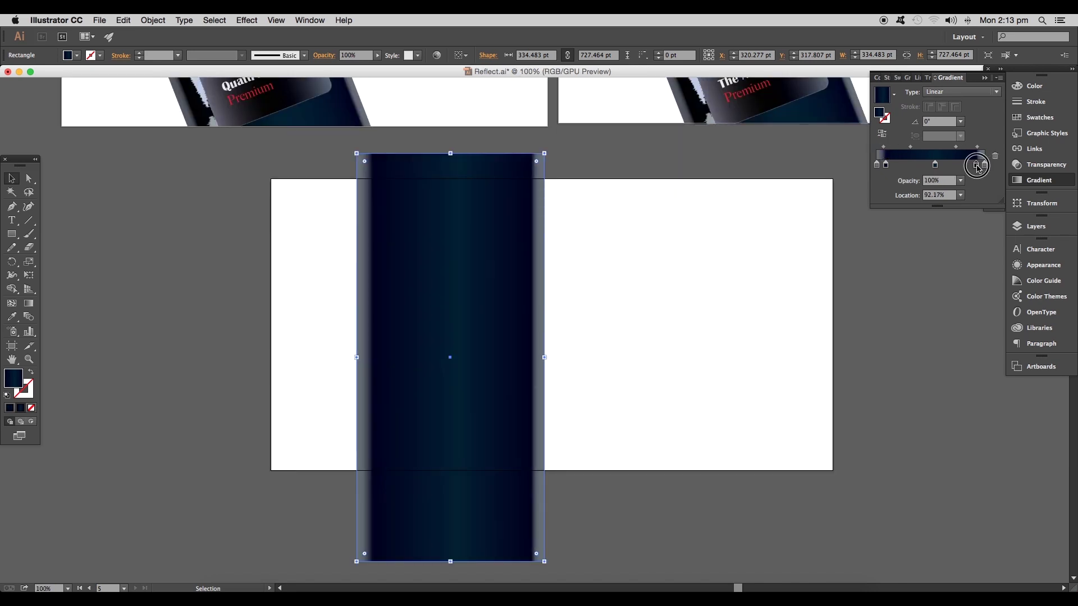
click(901, 150)
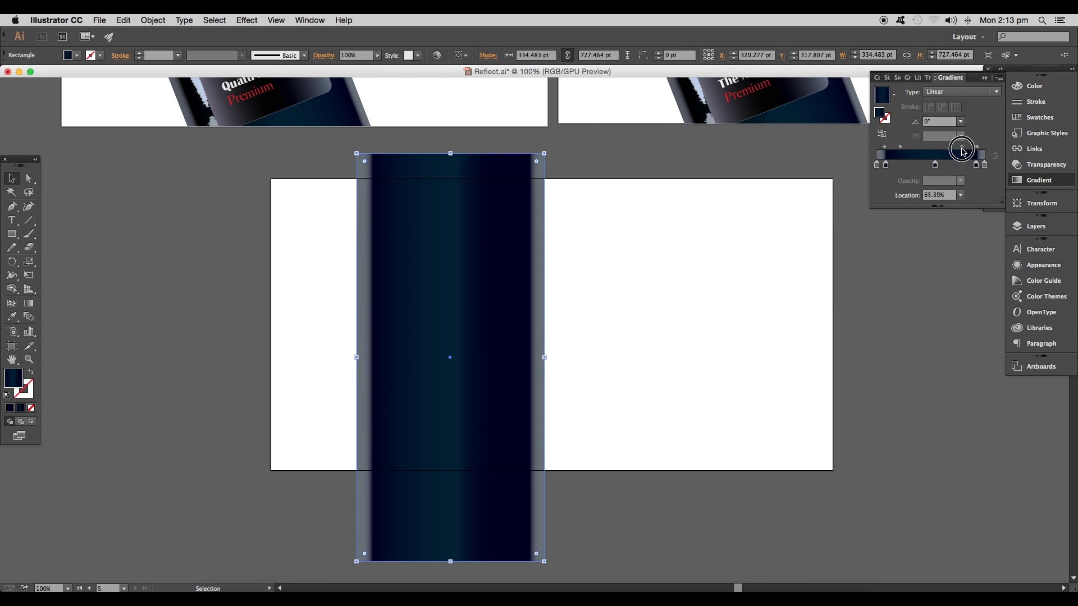
click(934, 165)
scroll(388, 363, down, 3)
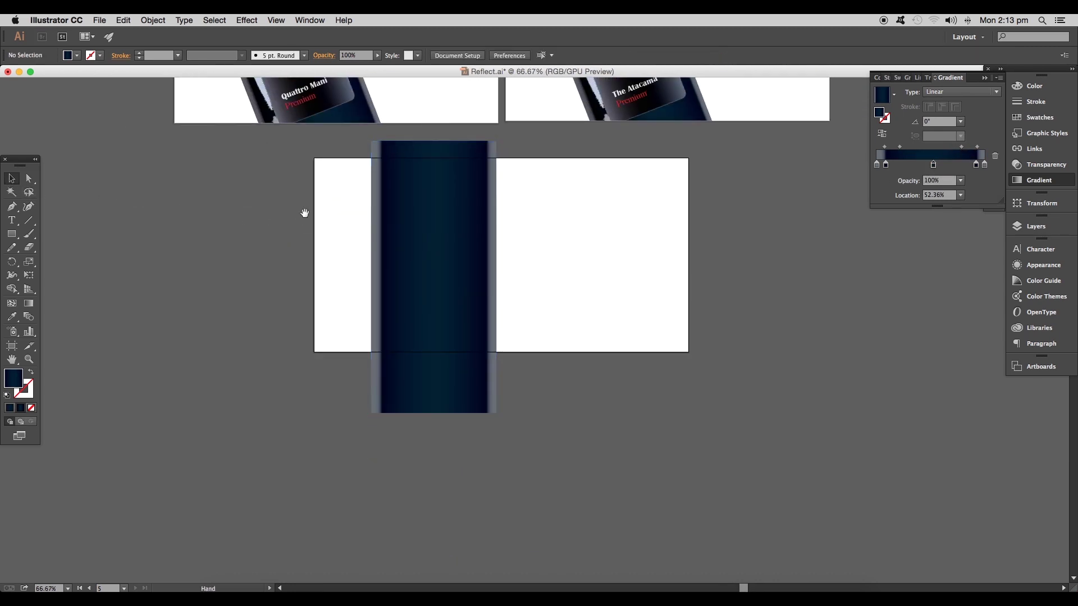
click(303, 215)
scroll(328, 236, up, 1)
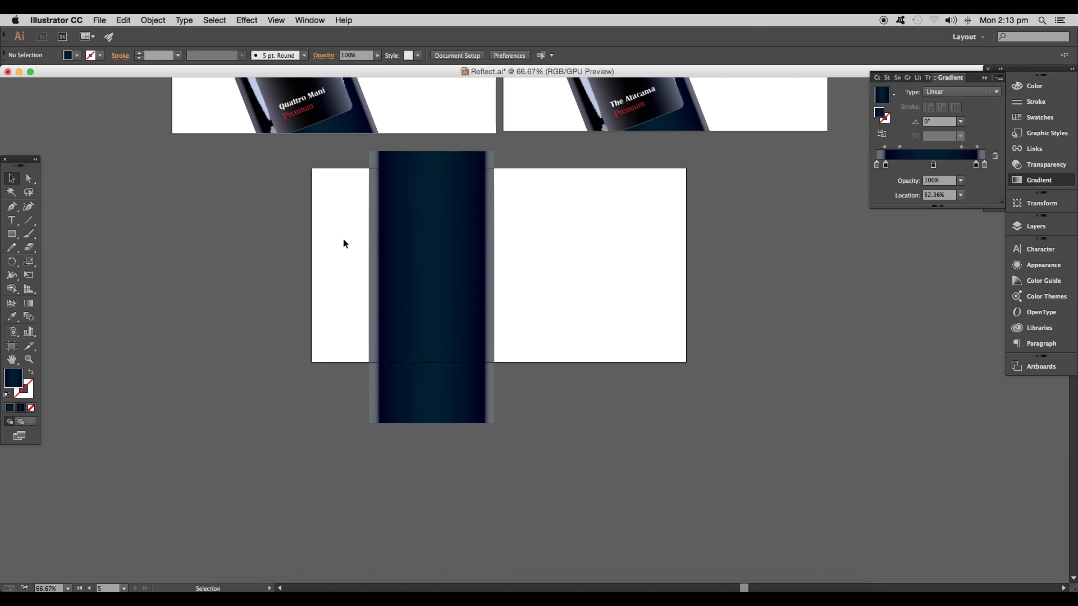
scroll(410, 248, up, 1)
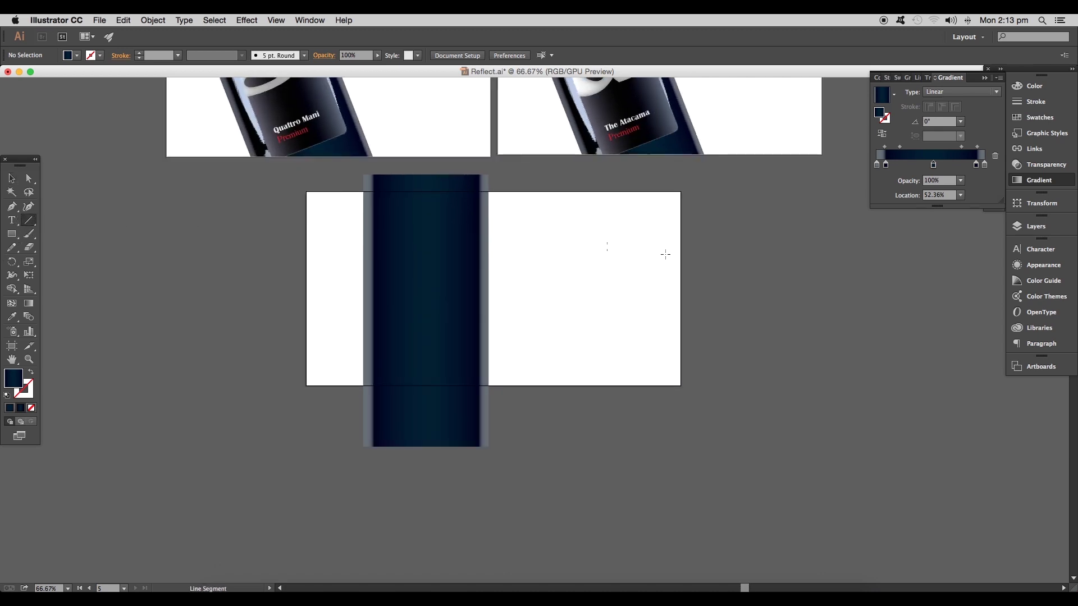
Draw a vertical line, move it onto the dark rectangle and make its stroke white.
drag(562, 223, 563, 421)
key(v)
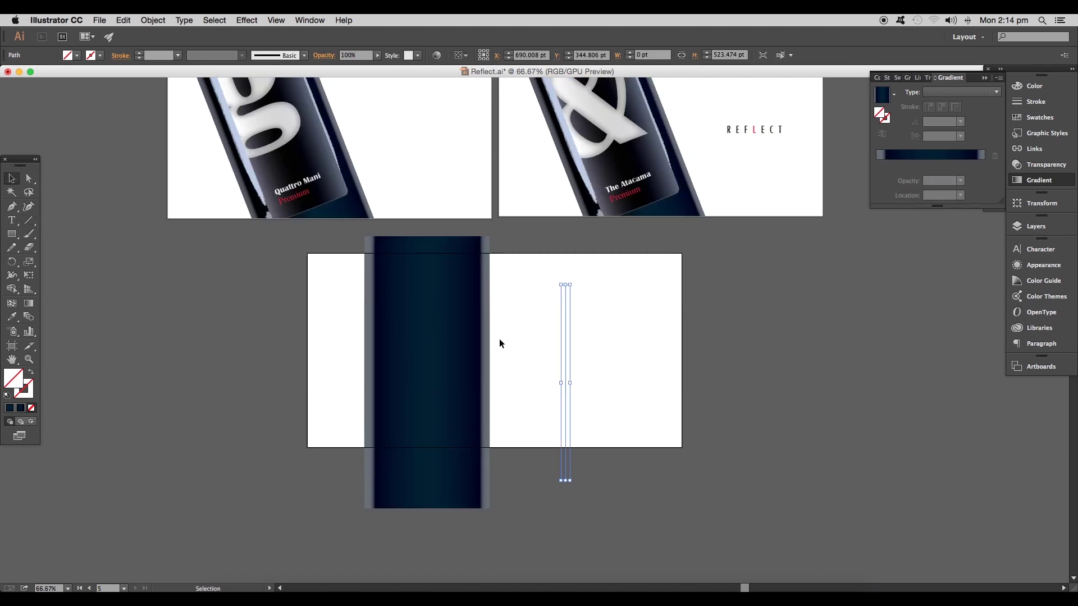
drag(565, 379, 409, 362)
click(76, 55)
click(28, 76)
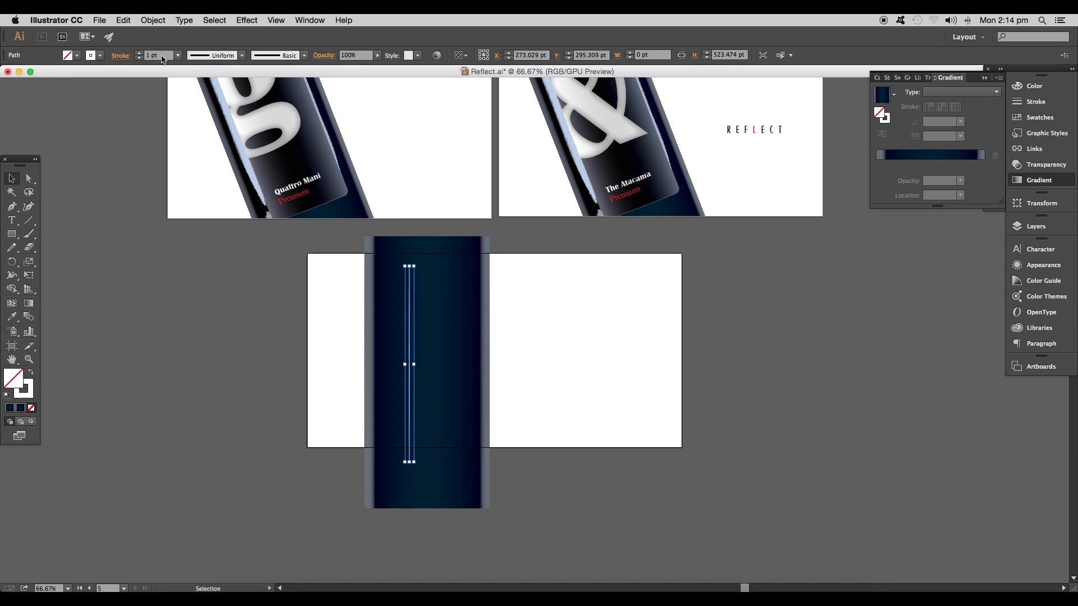
scroll(163, 56, up, 12)
scroll(162, 55, down, 3)
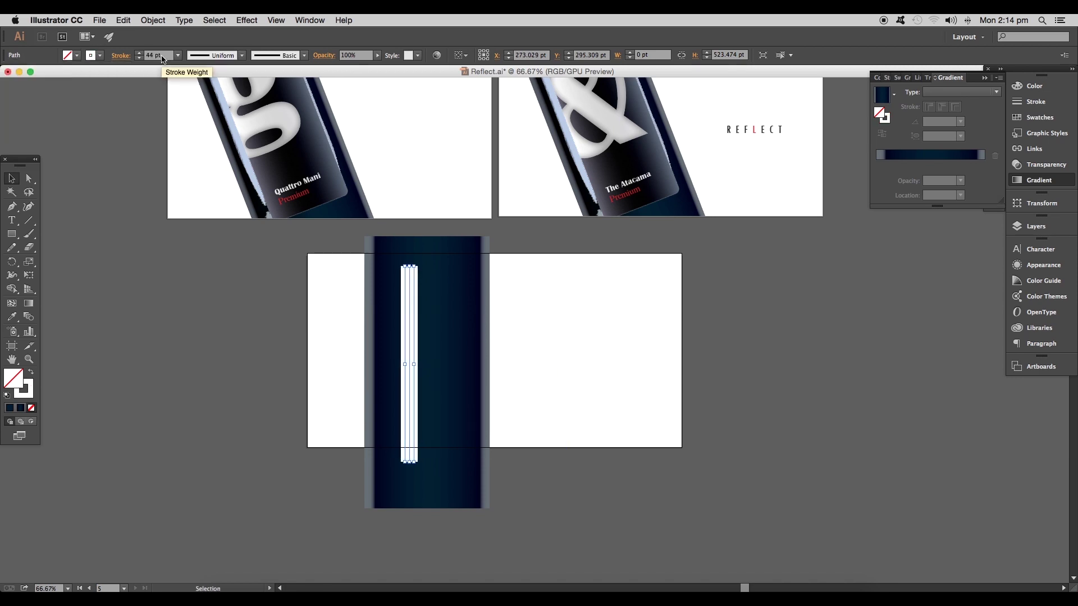
scroll(162, 56, down, 2)
scroll(160, 55, down, 2)
Give the white stroke the tapered width profile pointed at both ends.
click(121, 57)
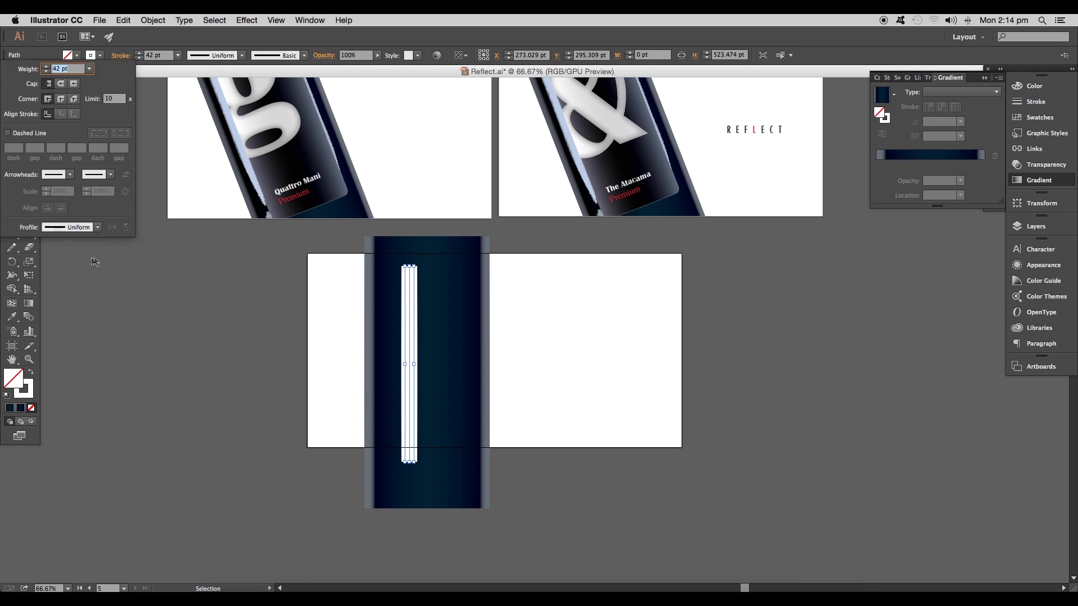
click(67, 227)
click(64, 345)
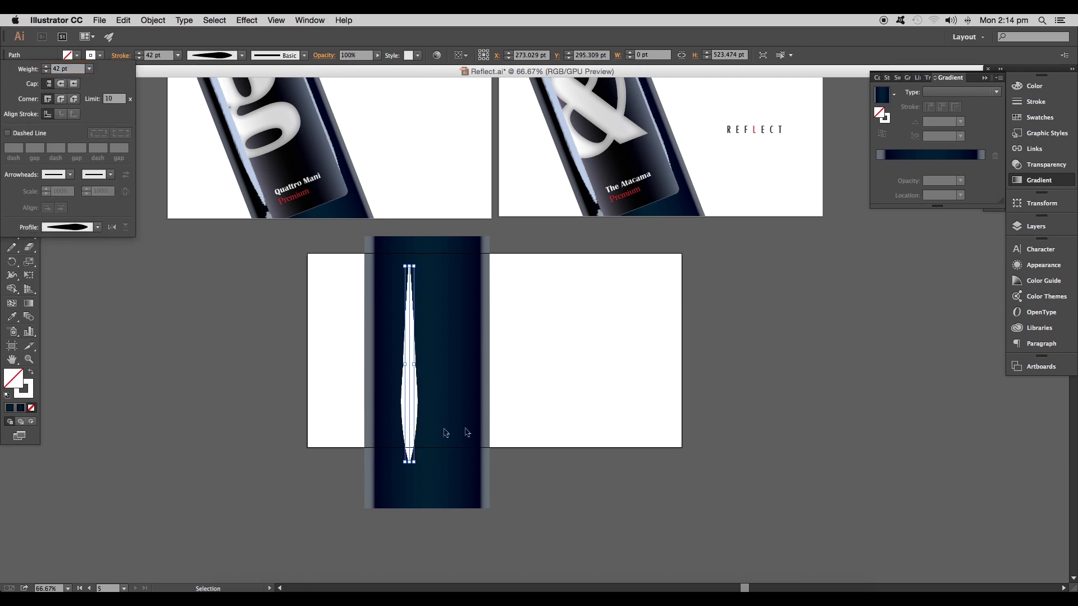
scroll(429, 420, up, 3)
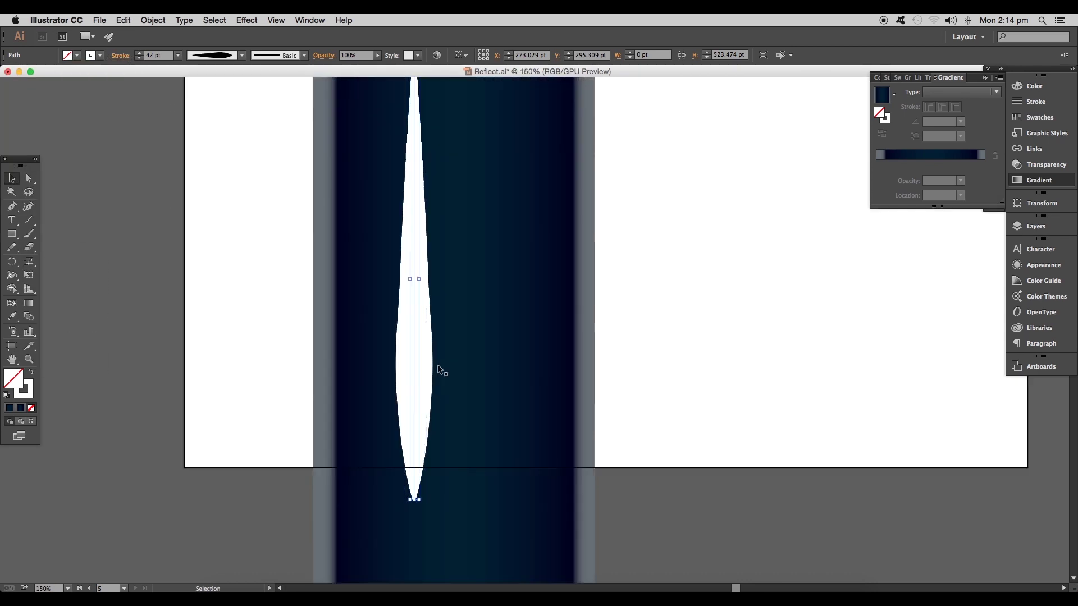
scroll(430, 387, up, 2)
scroll(421, 362, down, 2)
drag(421, 347, 419, 356)
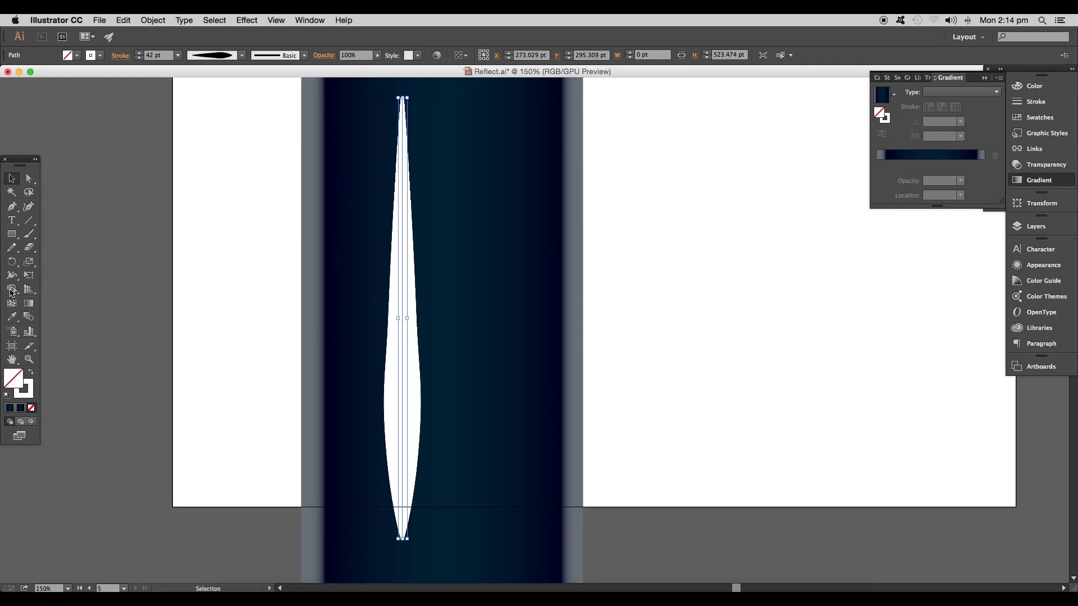
Widen the white streak with the Width Tool at its middle and near its top tip into a fuller lens shape.
click(12, 278)
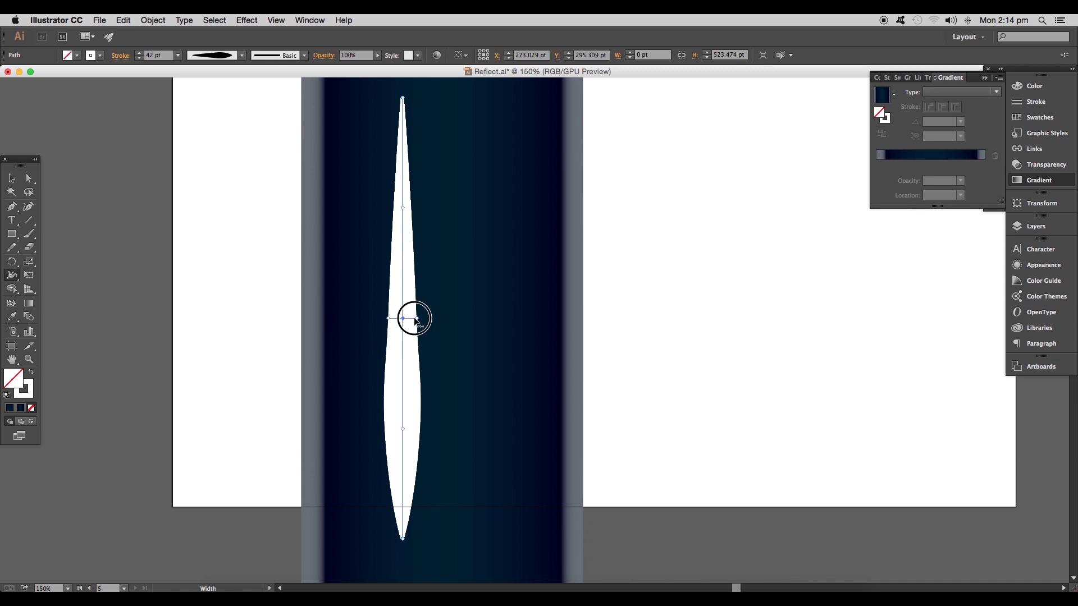
drag(413, 318, 425, 318)
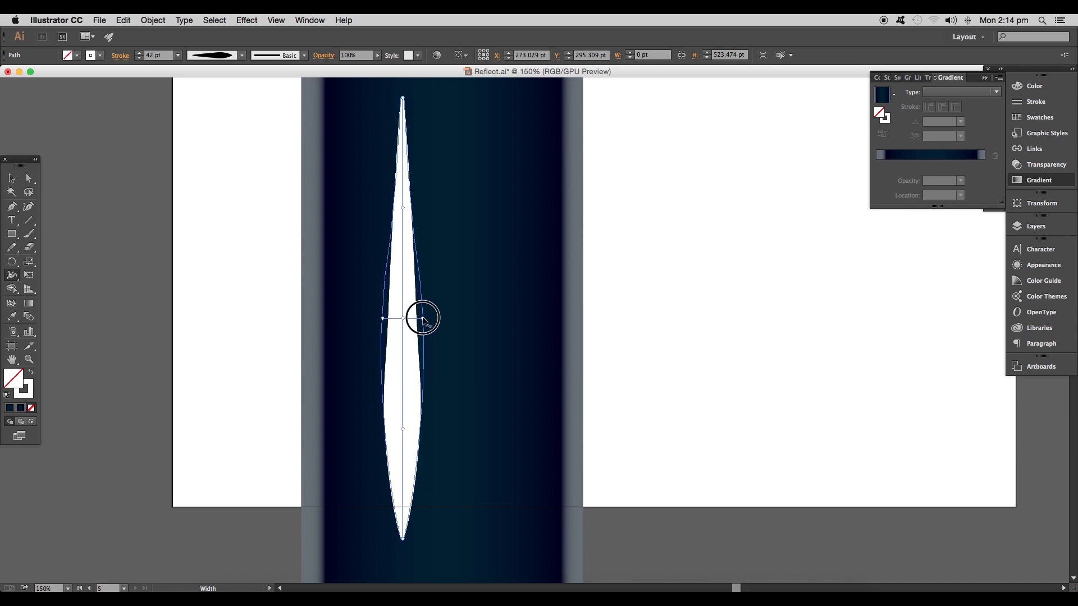
scroll(416, 305, up, 3)
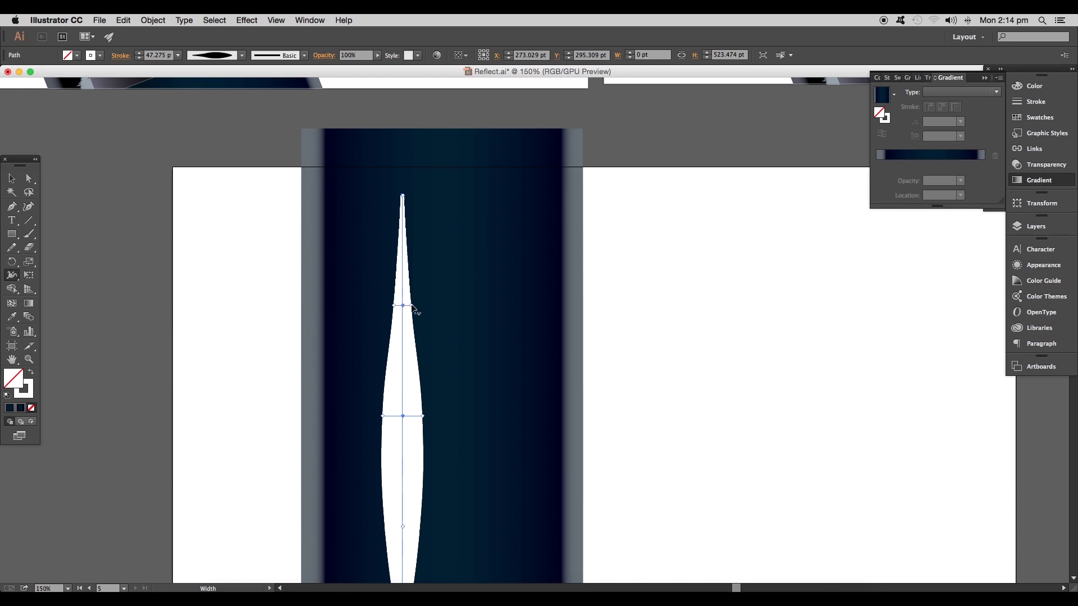
drag(413, 307, 421, 308)
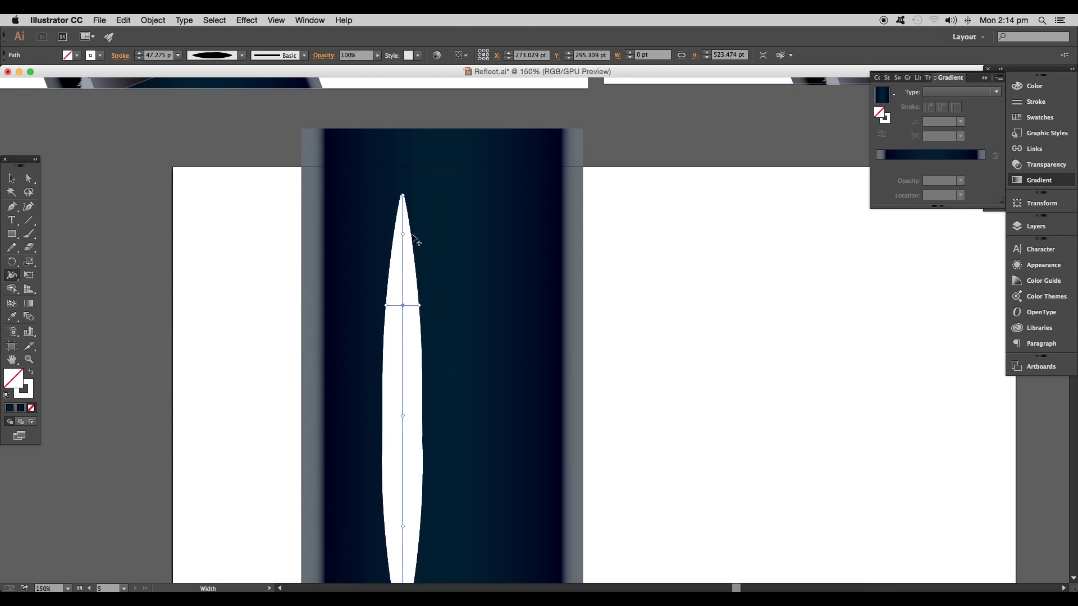
drag(409, 234, 417, 238)
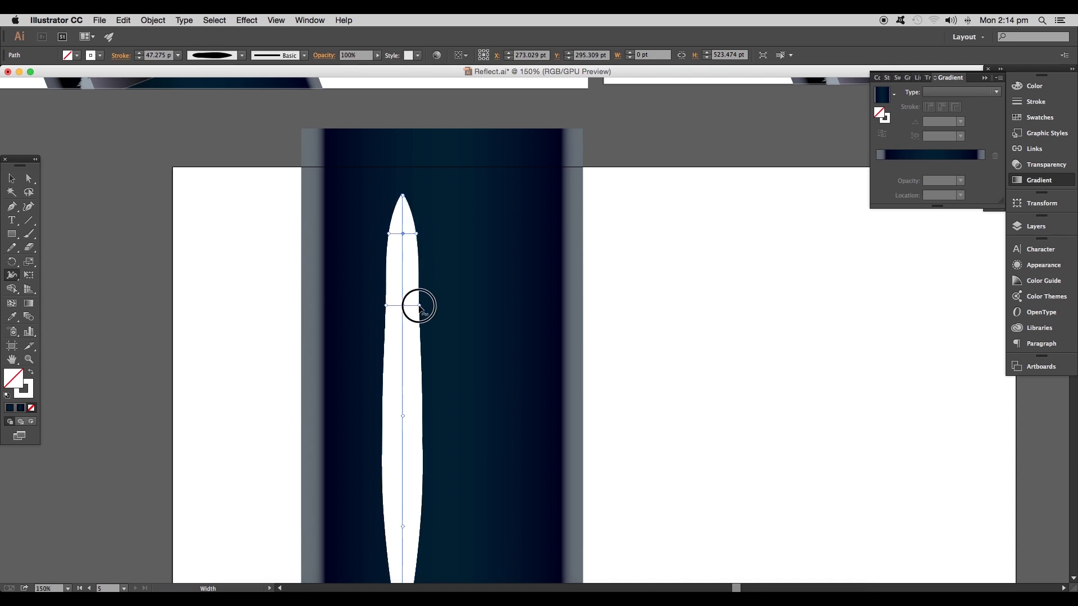
drag(420, 307, 423, 310)
scroll(441, 325, down, 2)
click(11, 179)
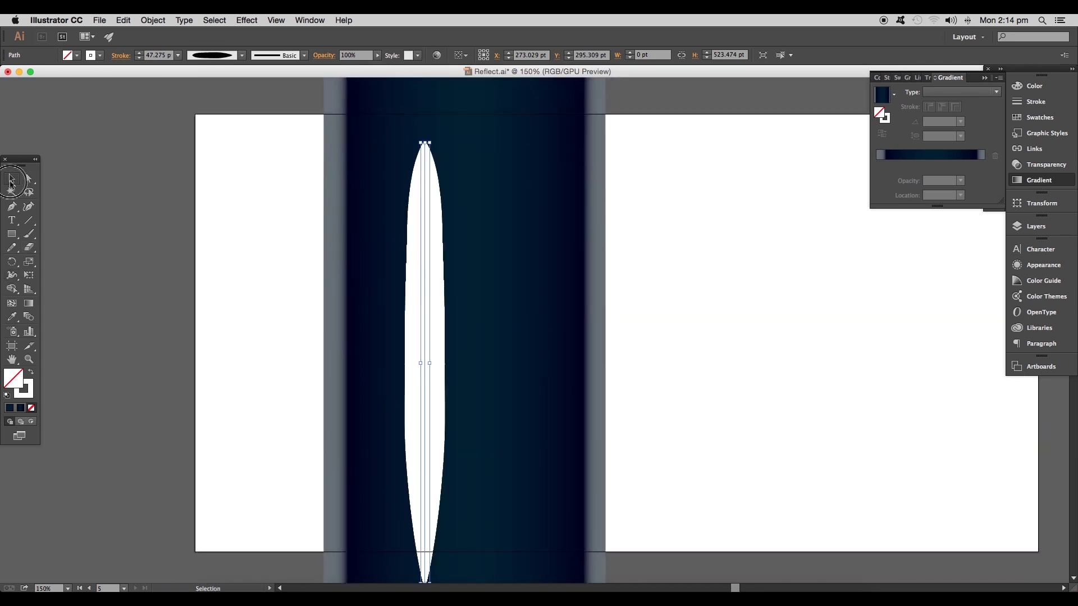
key(super+minus)
Expand the stroke's appearance into a filled white shape and inspect it along the bottle.
click(153, 20)
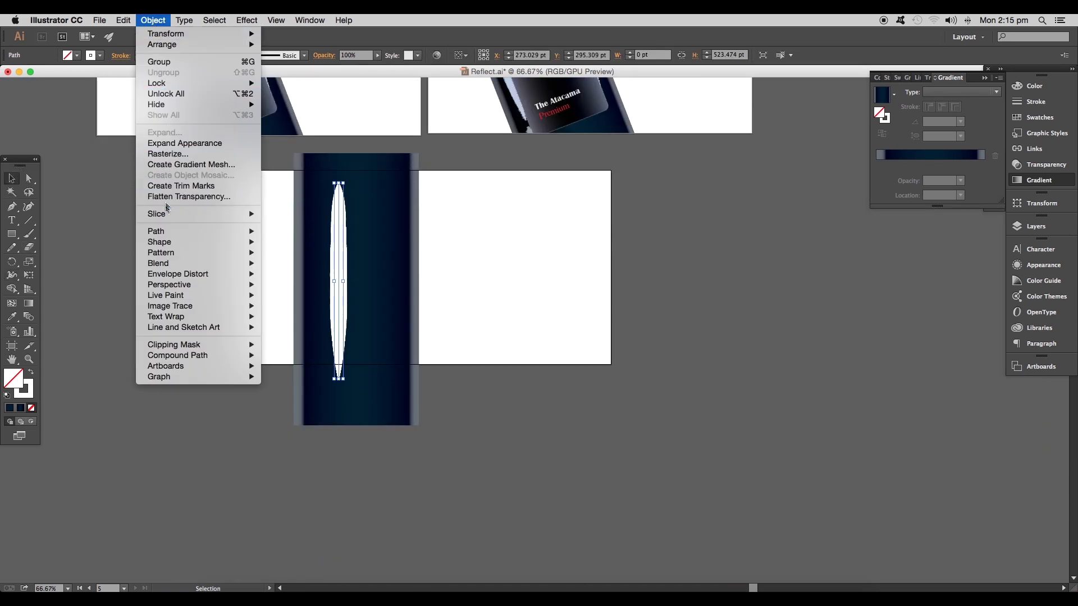
click(185, 143)
click(320, 303)
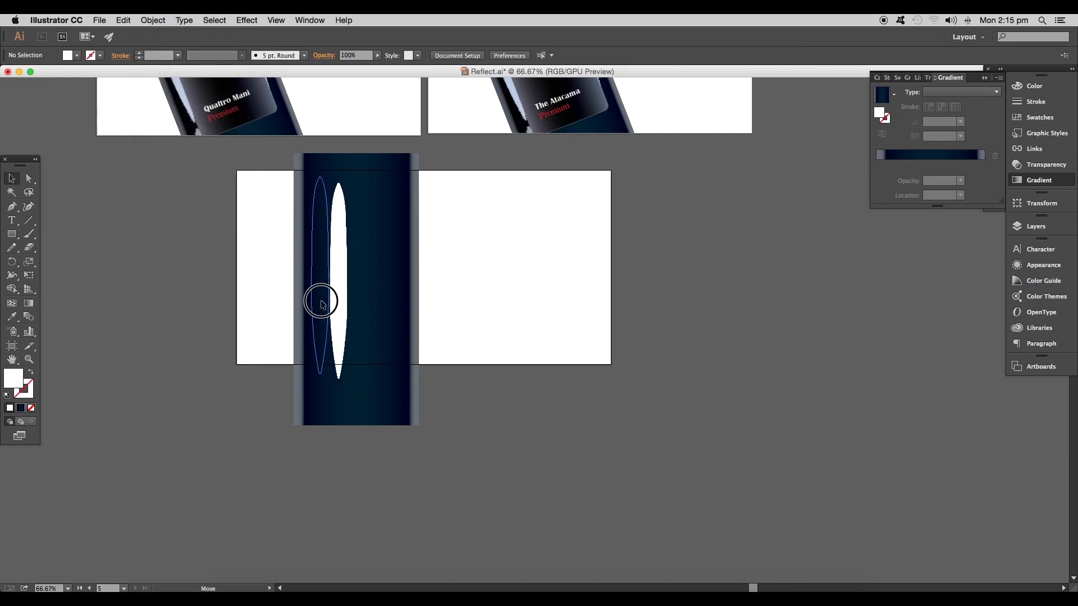
key(super+plus)
mouse_move(348, 510)
mouse_down()
mouse_move(407, 373)
mouse_move(402, 84)
mouse_up()
drag(403, 354, 401, 268)
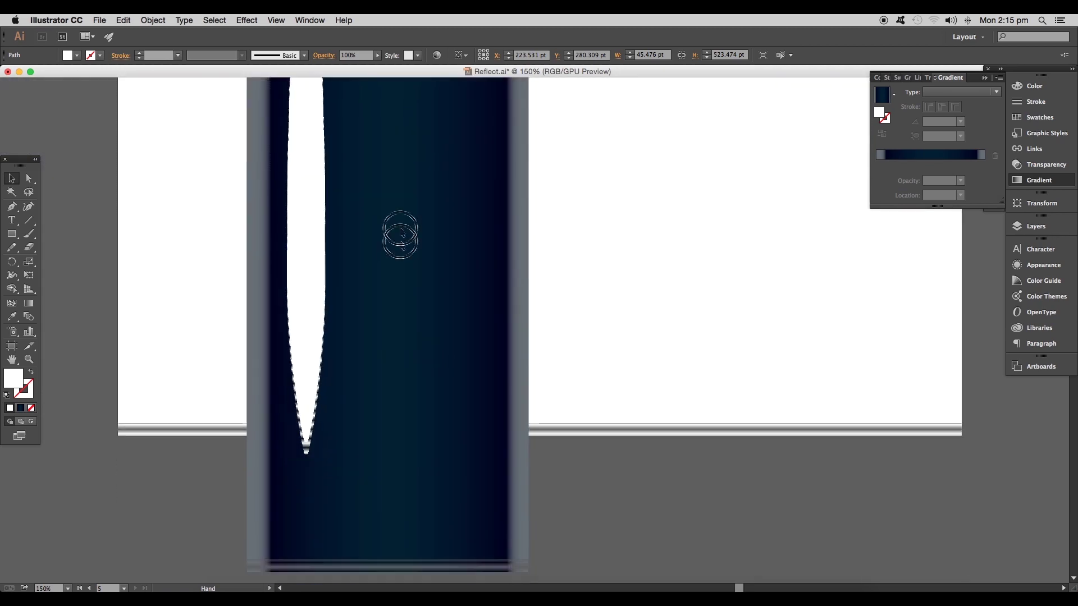
Compare with the Atacama bottle's reflection, then return to the white streak for distortion.
key(super+minus)
drag(349, 189, 387, 379)
drag(387, 252, 317, 337)
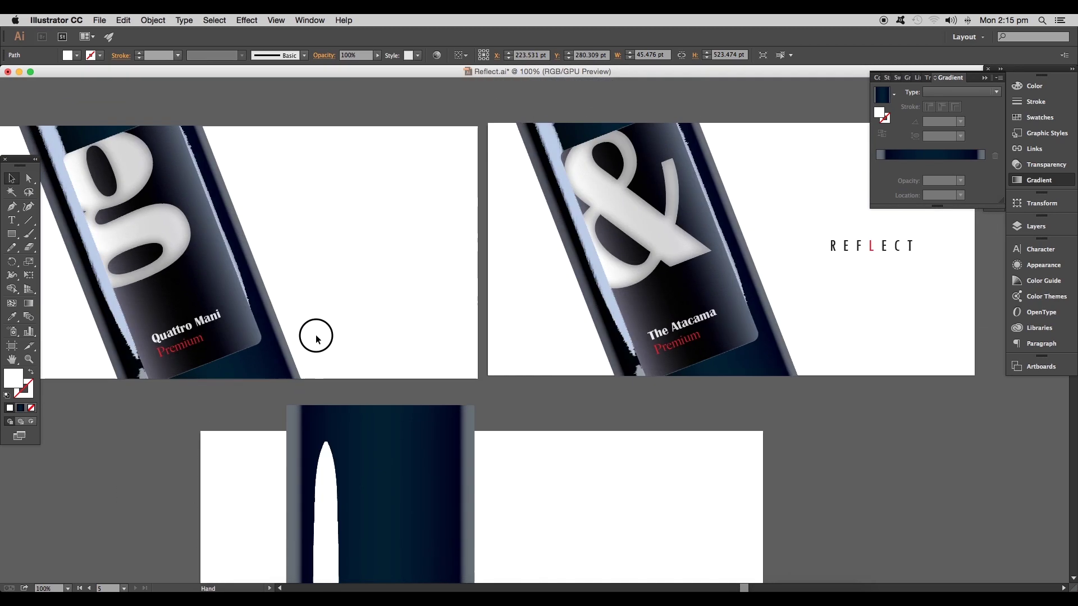
key(super+plus)
key(super+plus)
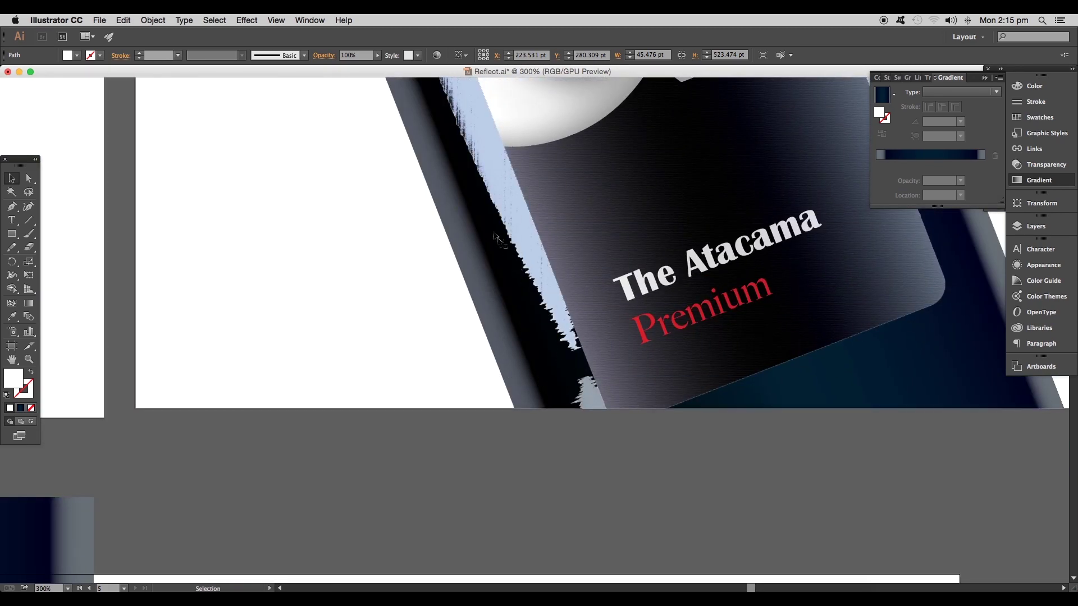
key(super+minus)
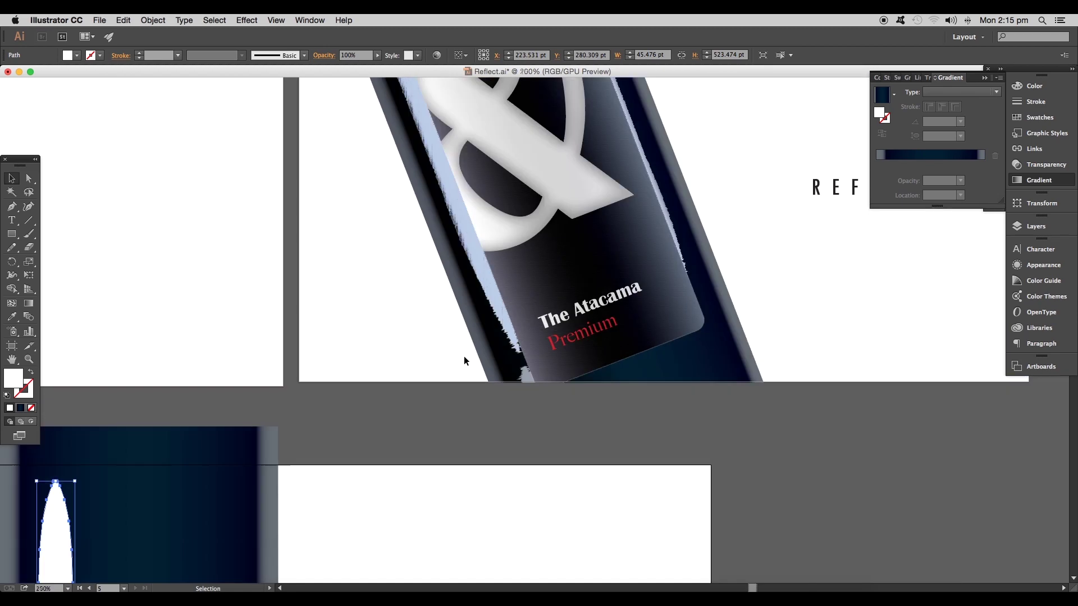
key(super+minus)
key(super+plus)
mouse_move(464, 357)
mouse_down()
mouse_move(403, 245)
mouse_move(381, 343)
mouse_up()
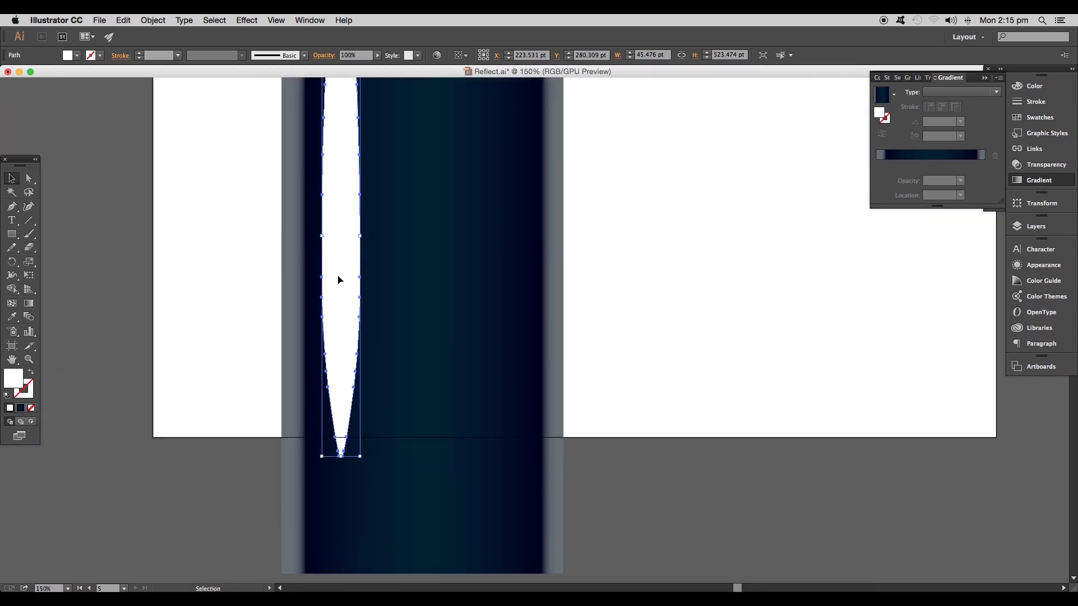
click(17, 278)
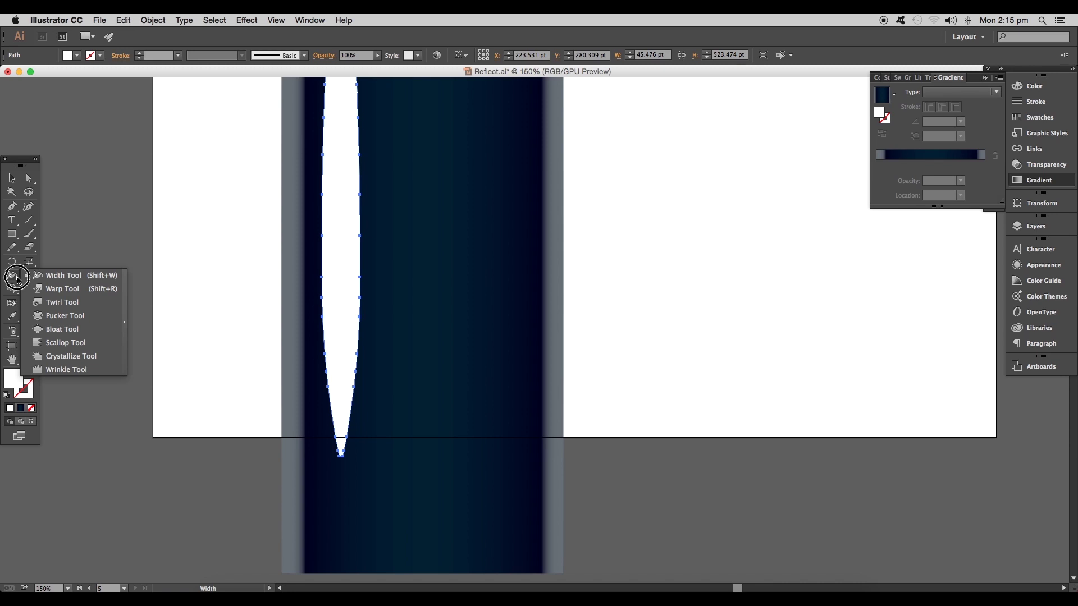
Set the Wrinkle Tool to Horizontal 100%, Vertical 0% with raised detail.
click(62, 372)
double_click(14, 276)
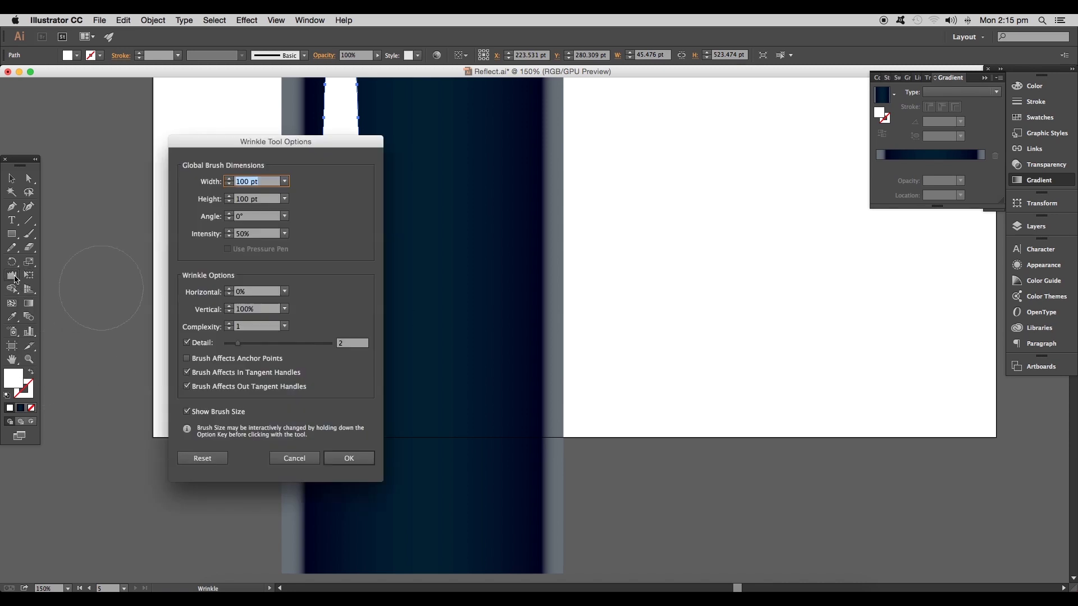
click(286, 293)
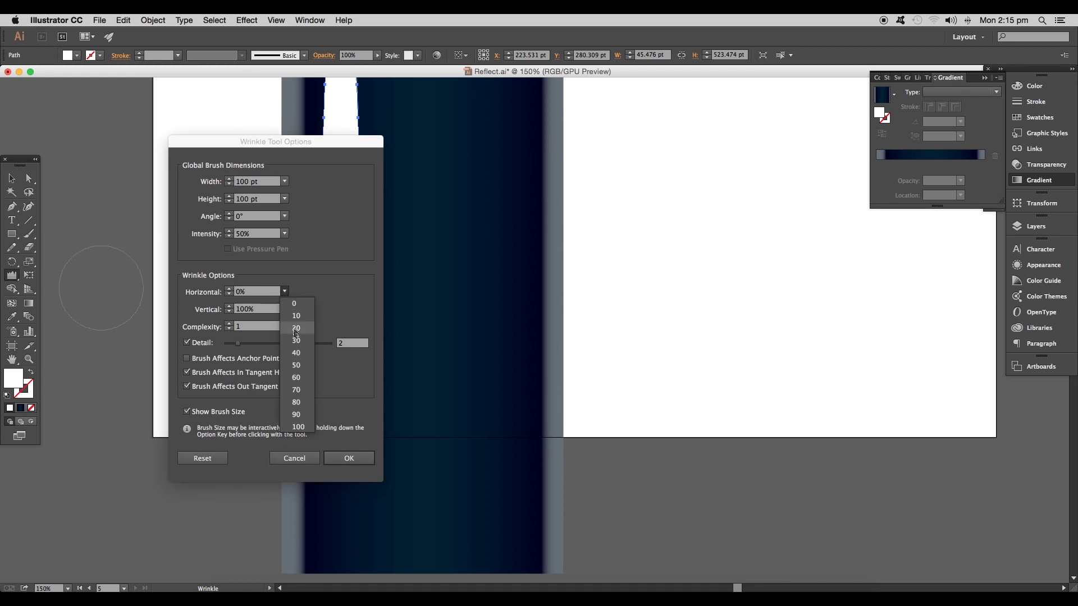
click(297, 429)
click(285, 309)
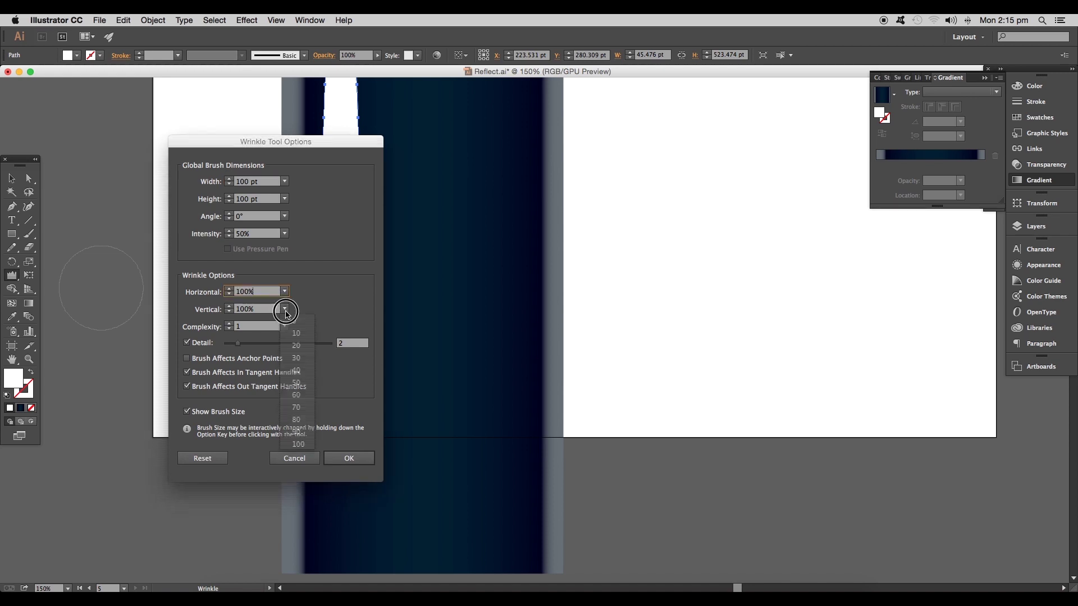
drag(238, 342, 301, 343)
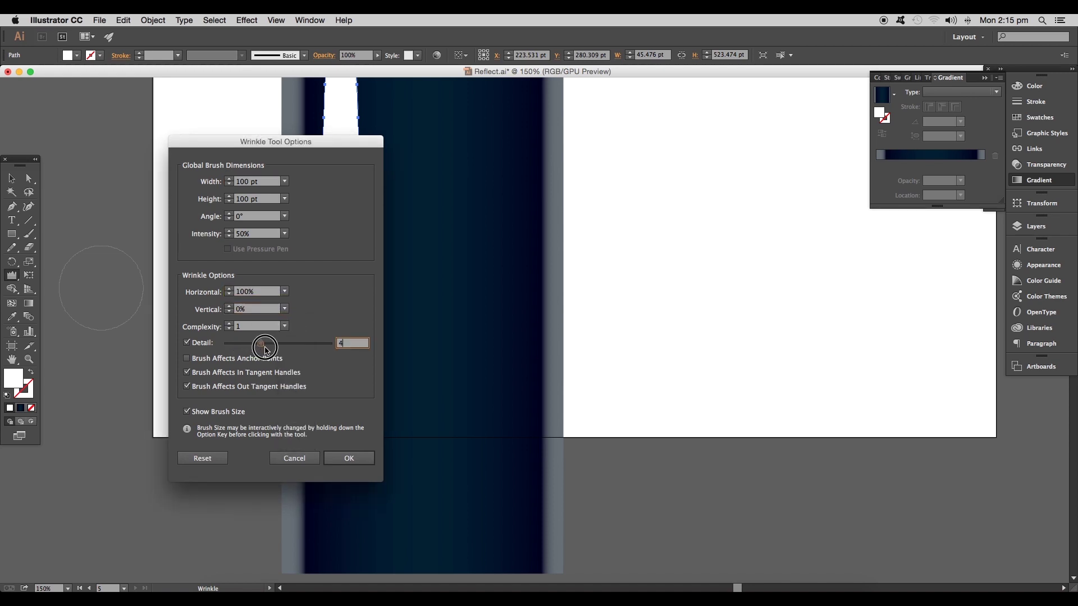
click(348, 458)
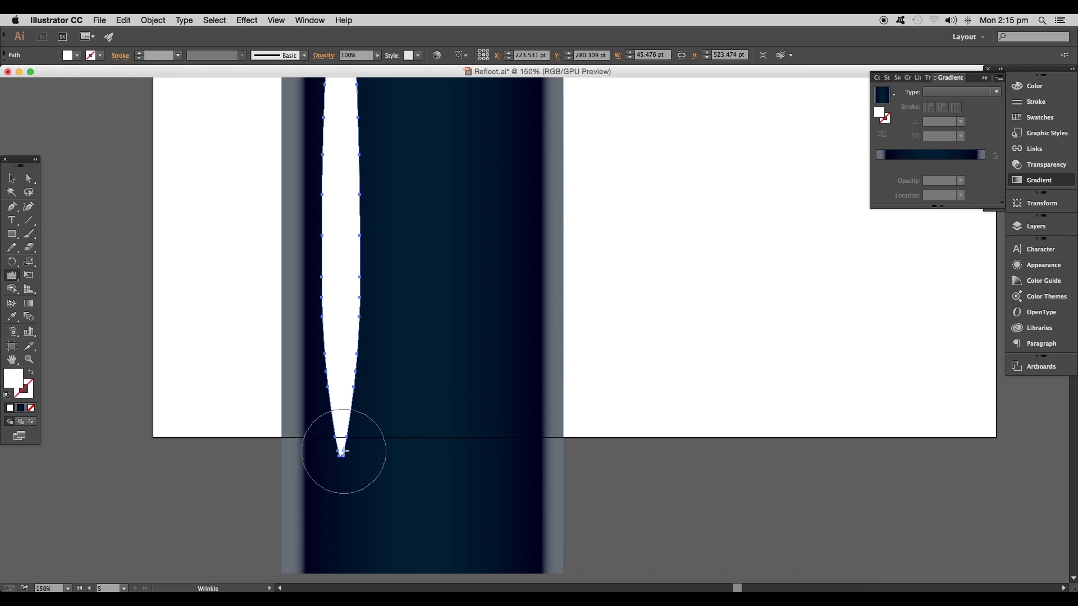
scroll(342, 447, up, 1)
Wrinkle the streak's bottom tip, judge it too rough and undo it.
drag(342, 421, 342, 462)
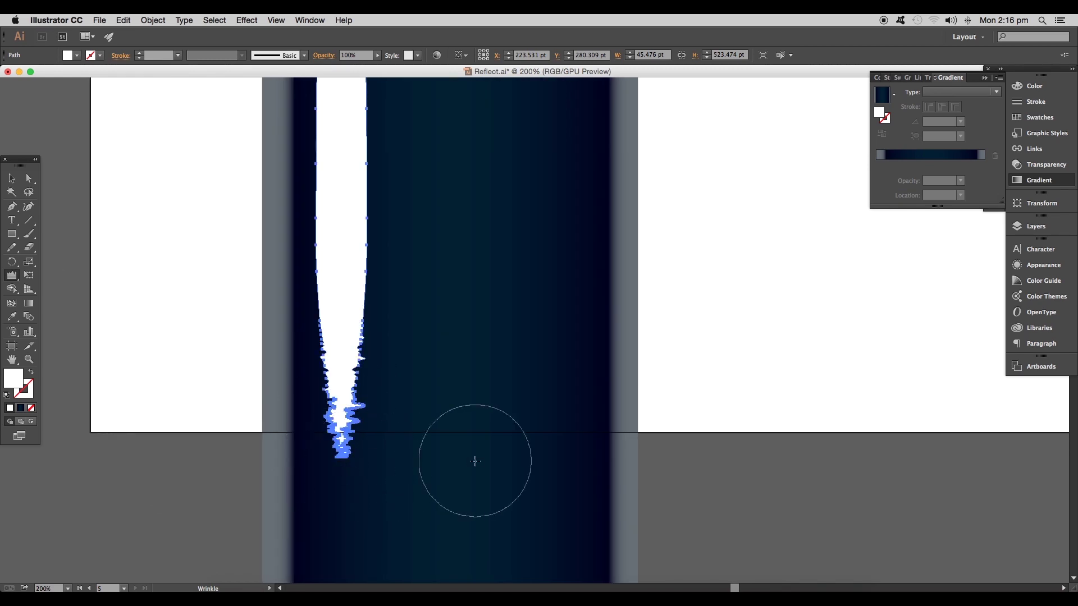
click(12, 179)
click(126, 228)
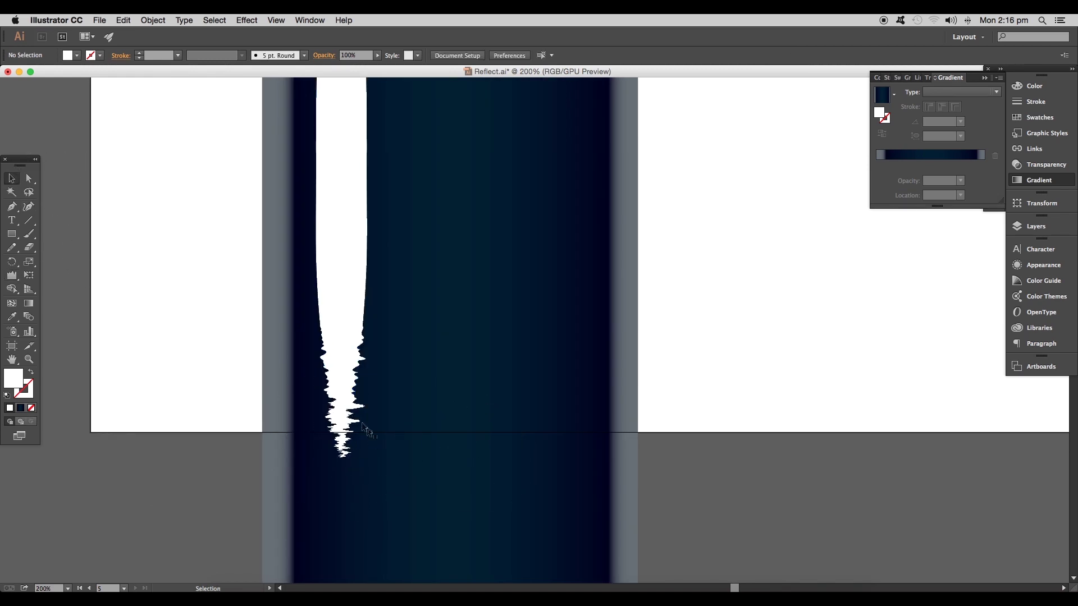
key(ctrl+z)
double_click(11, 276)
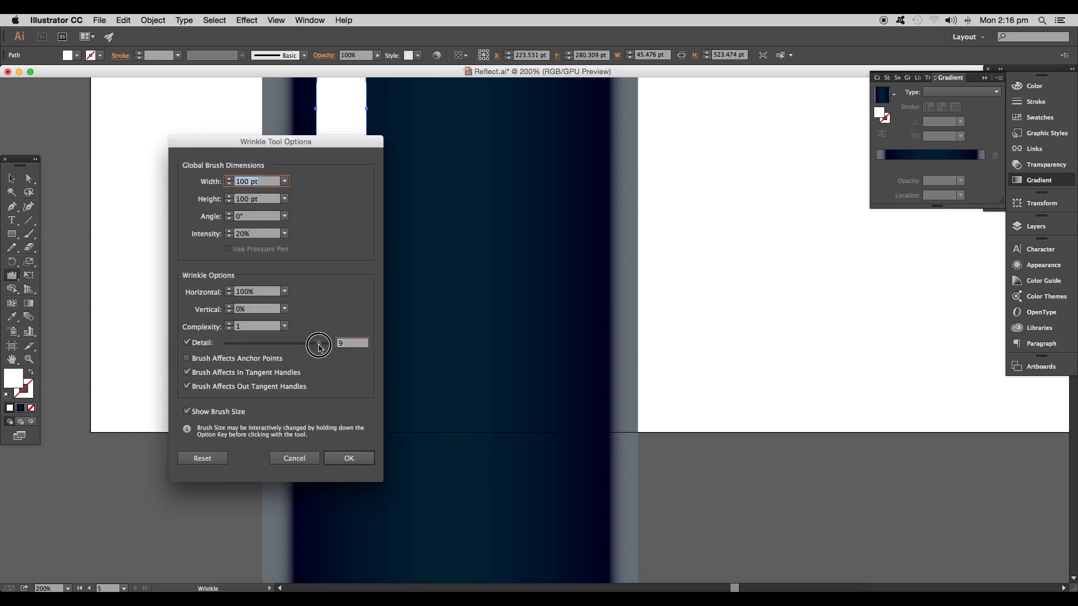
Lower the wrinkle intensity to 10% and gently roughen the bottom tip again.
click(319, 343)
click(283, 234)
click(289, 257)
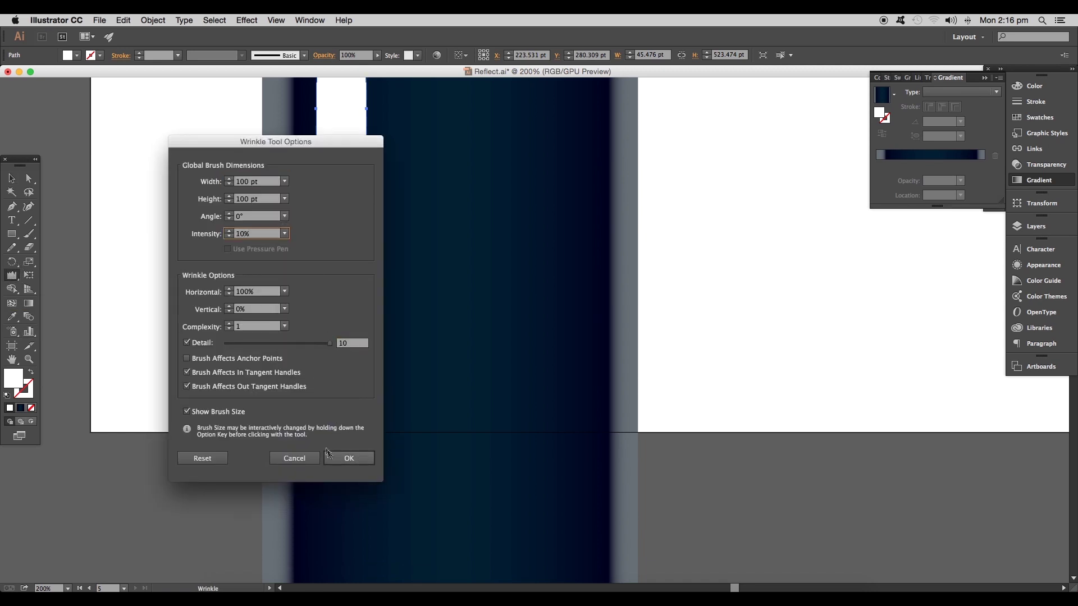
click(349, 458)
drag(342, 454, 333, 430)
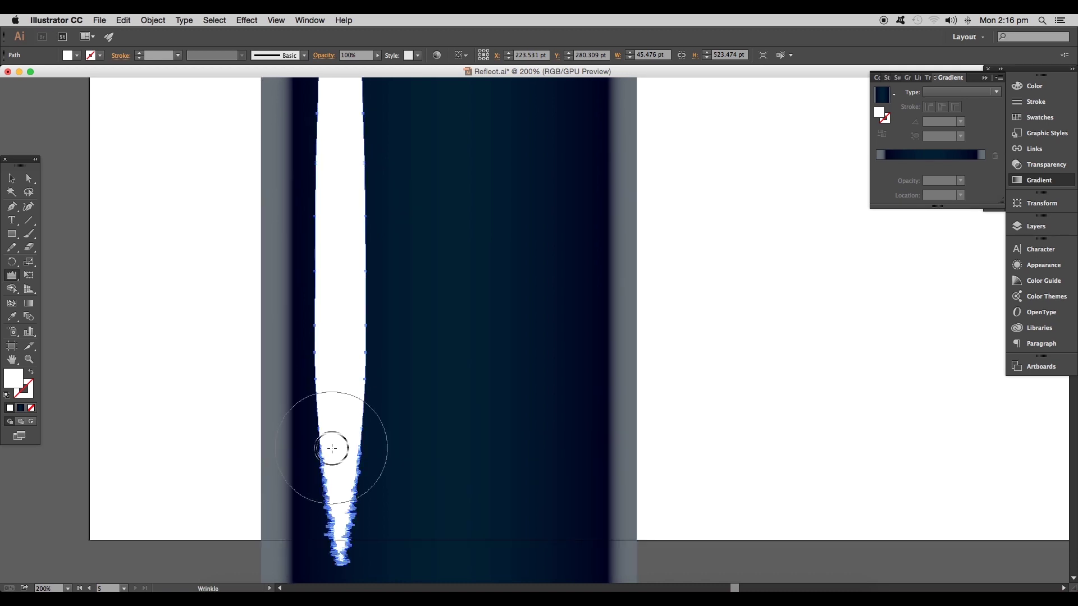
scroll(332, 439, up, 10)
Wrinkle the streak's top tip, then review the rough streak against the whole bottle body.
drag(325, 269, 325, 291)
click(333, 371)
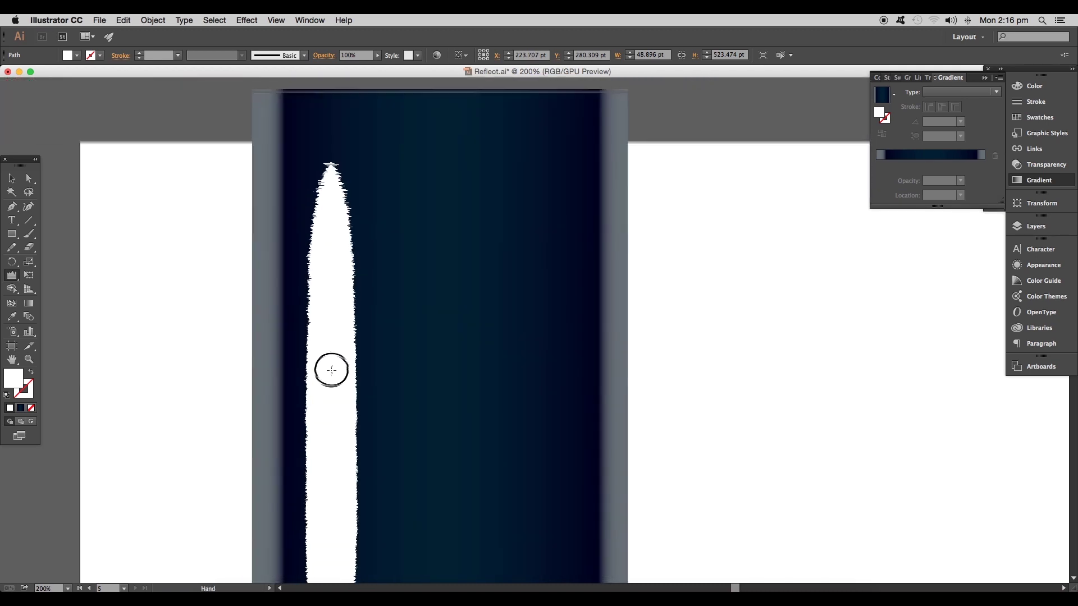
scroll(344, 395, up, 10)
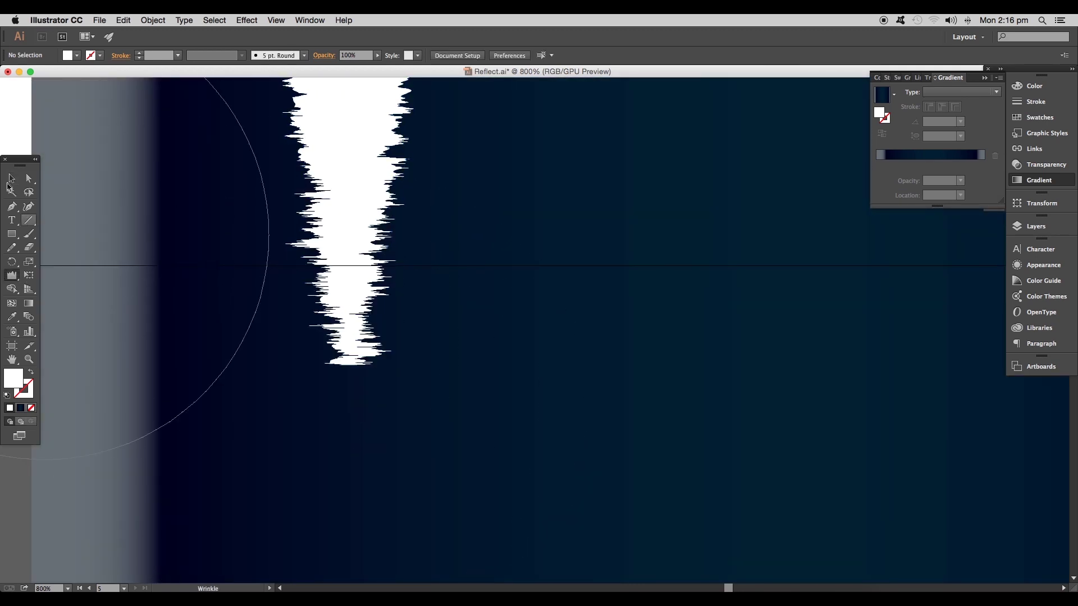
scroll(343, 395, up, 10)
click(340, 253)
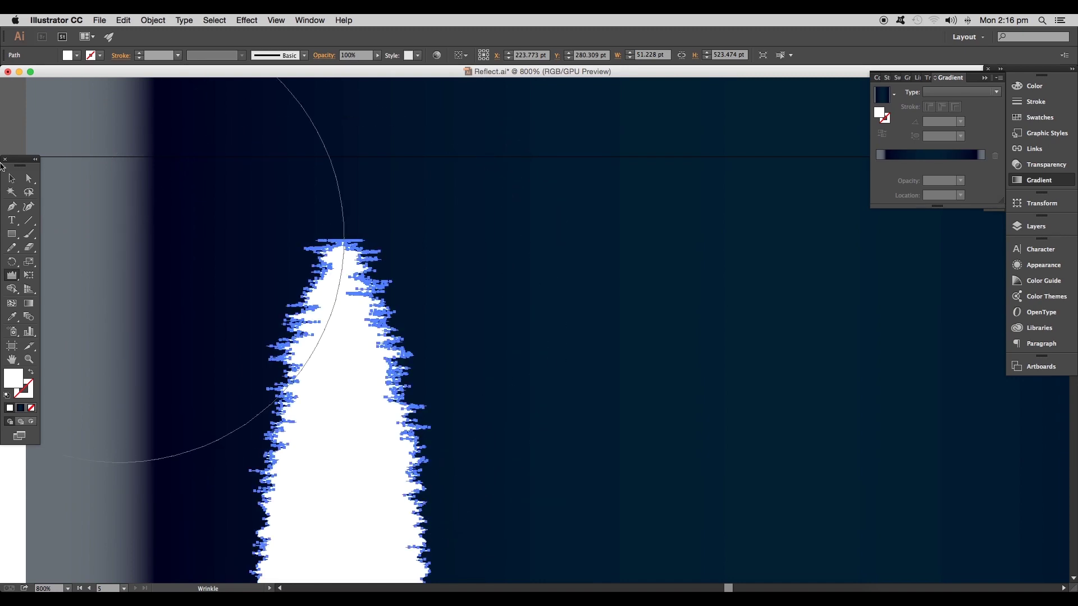
click(15, 179)
scroll(353, 337, down, 10)
scroll(352, 320, up, 3)
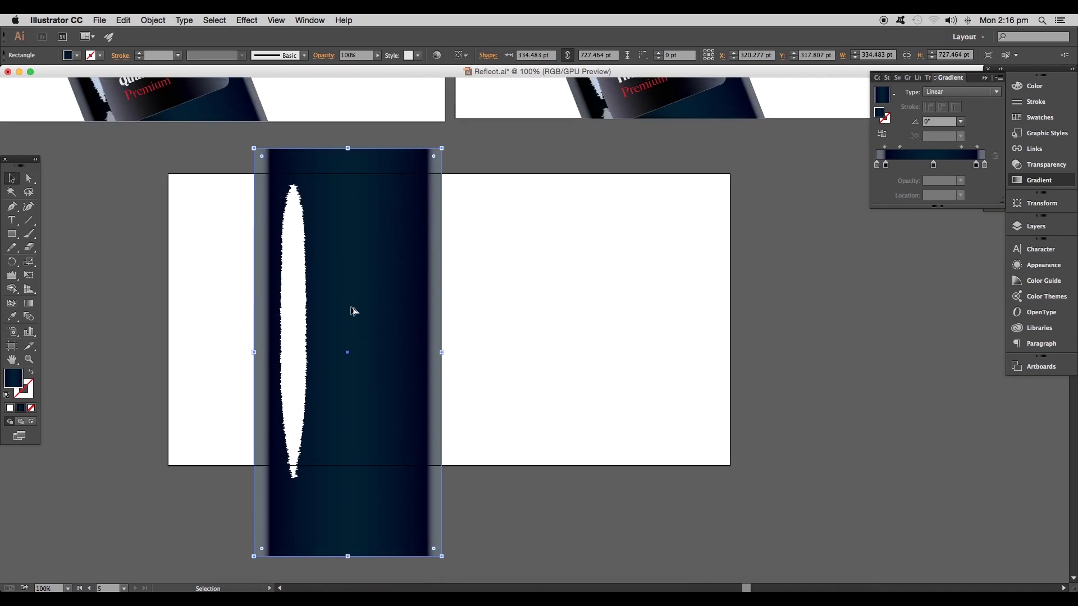
Duplicate the jagged white streak onto the bottle's right side.
click(352, 296)
click(322, 279)
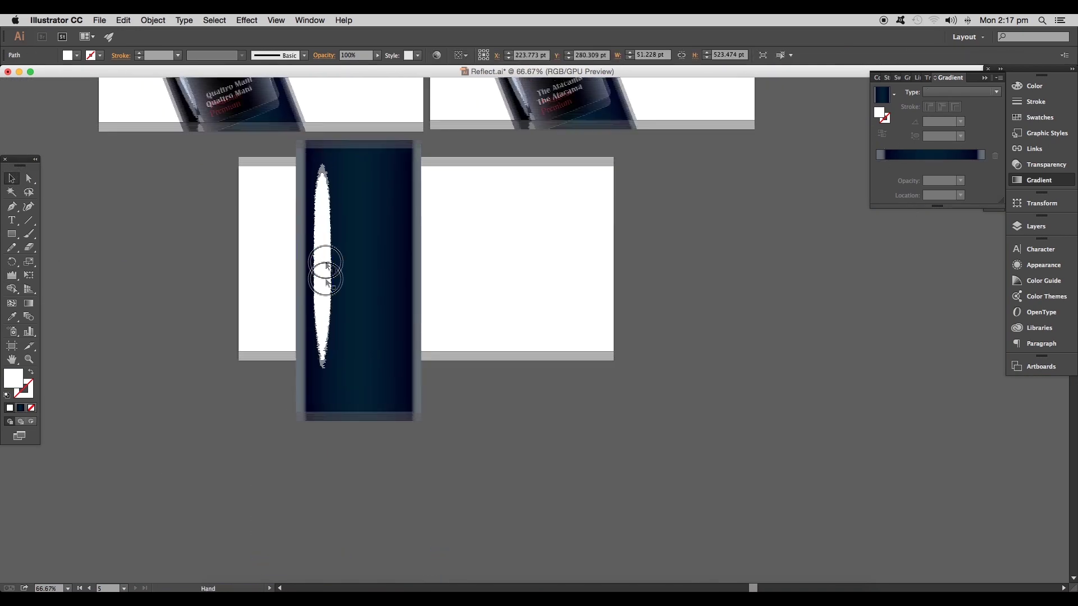
scroll(322, 279, up, 3)
drag(342, 354, 341, 471)
key(space)
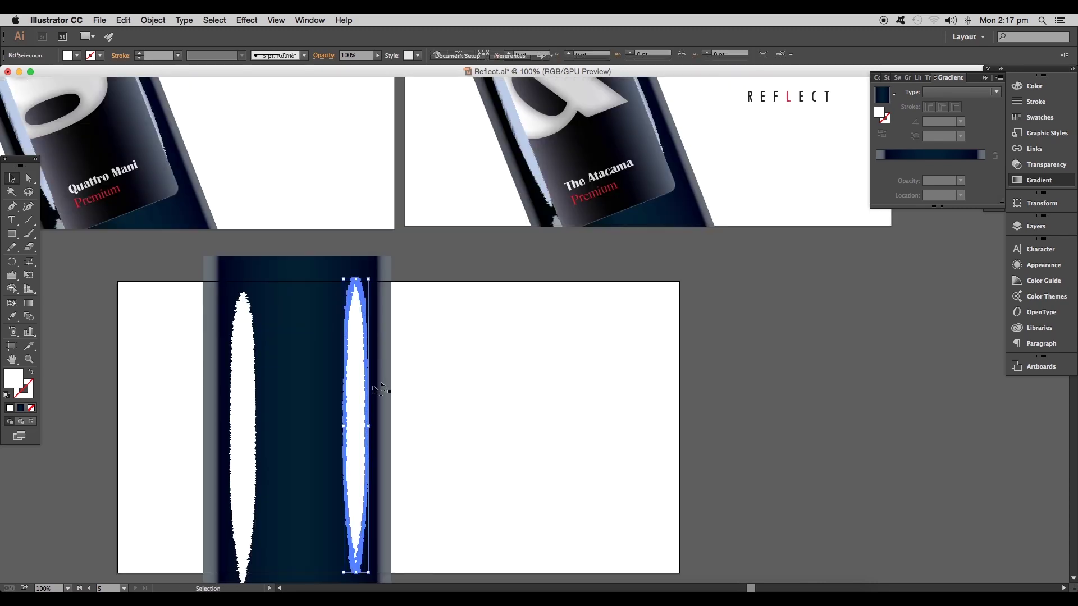
click(381, 389)
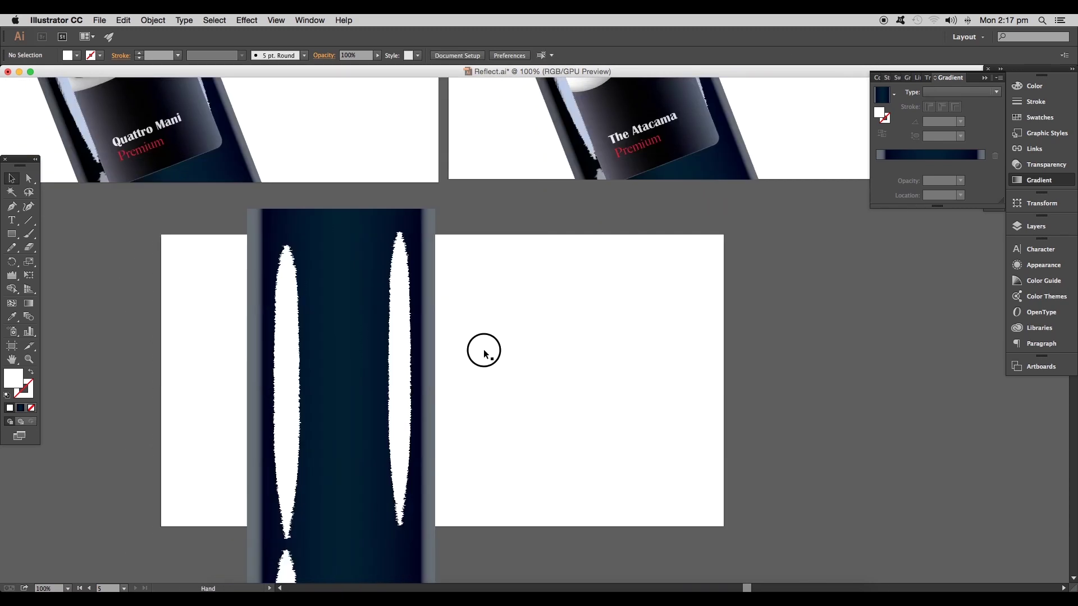
mouse_move(484, 349)
mouse_down()
mouse_move(472, 534)
mouse_move(484, 337)
mouse_up()
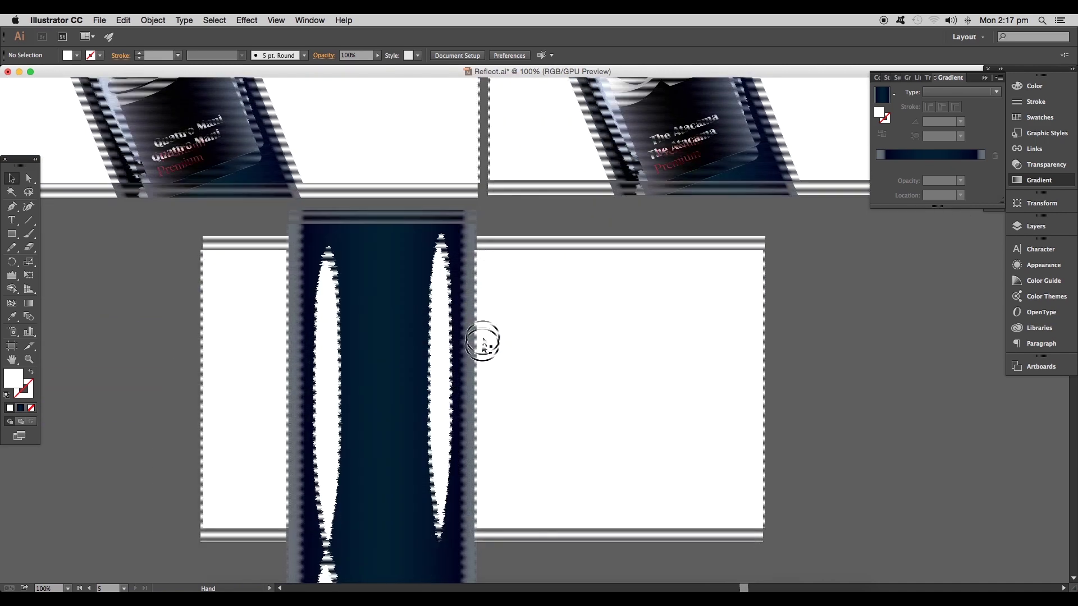
scroll(388, 355, up, 3)
Fill the left streak with the White, Black preset, add a light-blue middle stop and remove the black end.
click(344, 370)
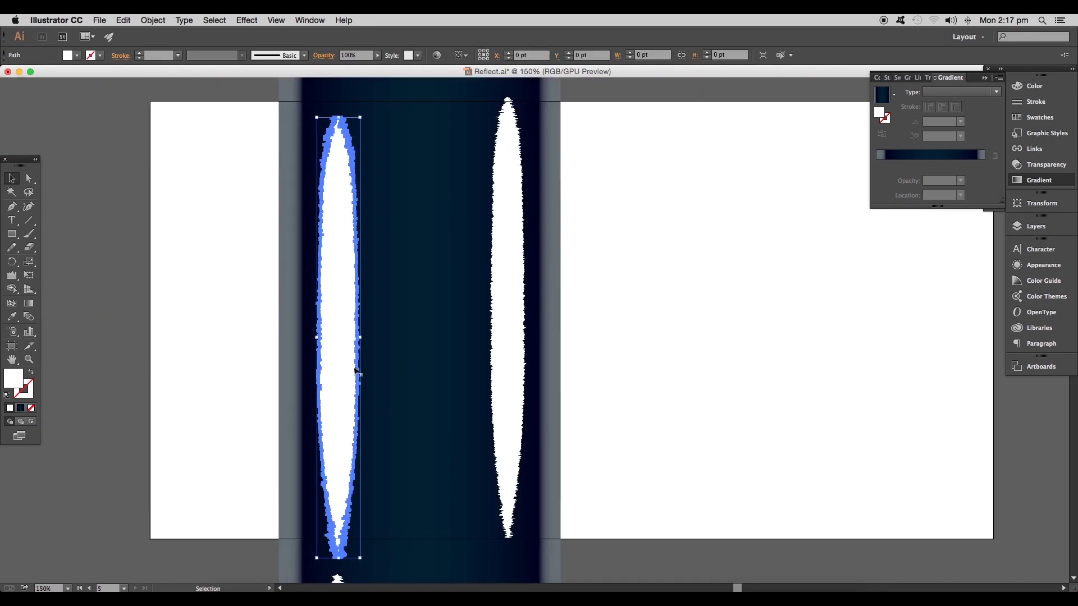
click(896, 95)
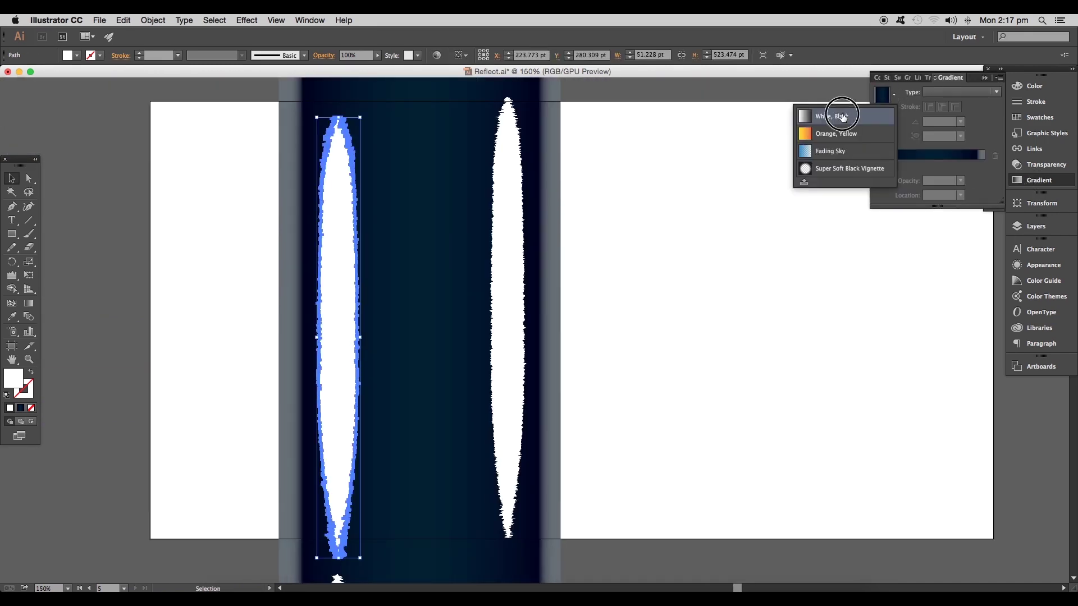
click(821, 111)
double_click(931, 164)
text(c3d4f0)
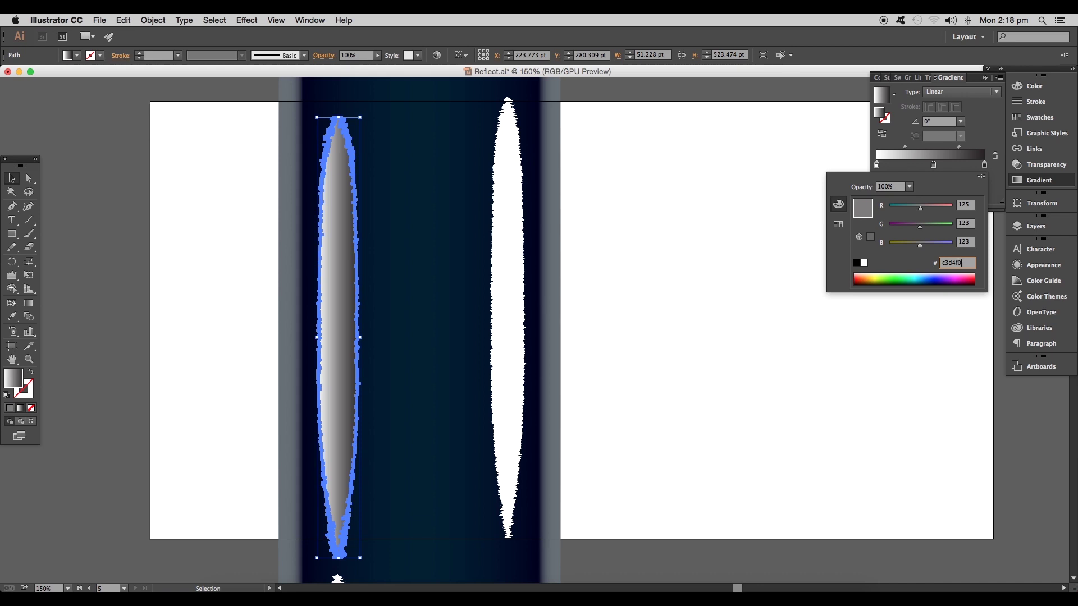
key(Return)
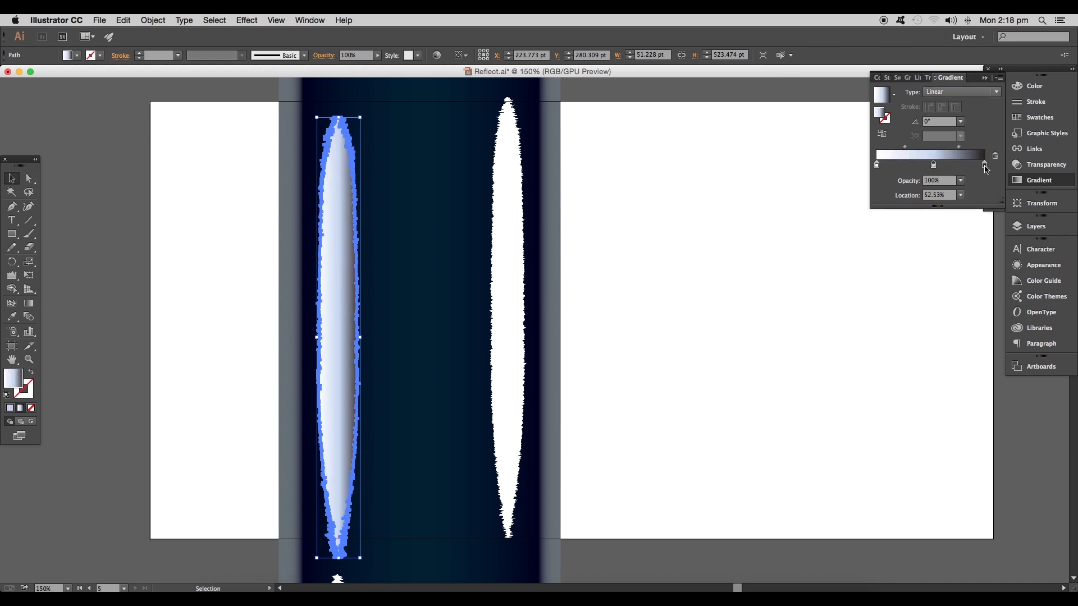
mouse_move(984, 164)
mouse_down()
mouse_move(957, 178)
mouse_move(984, 165)
mouse_up()
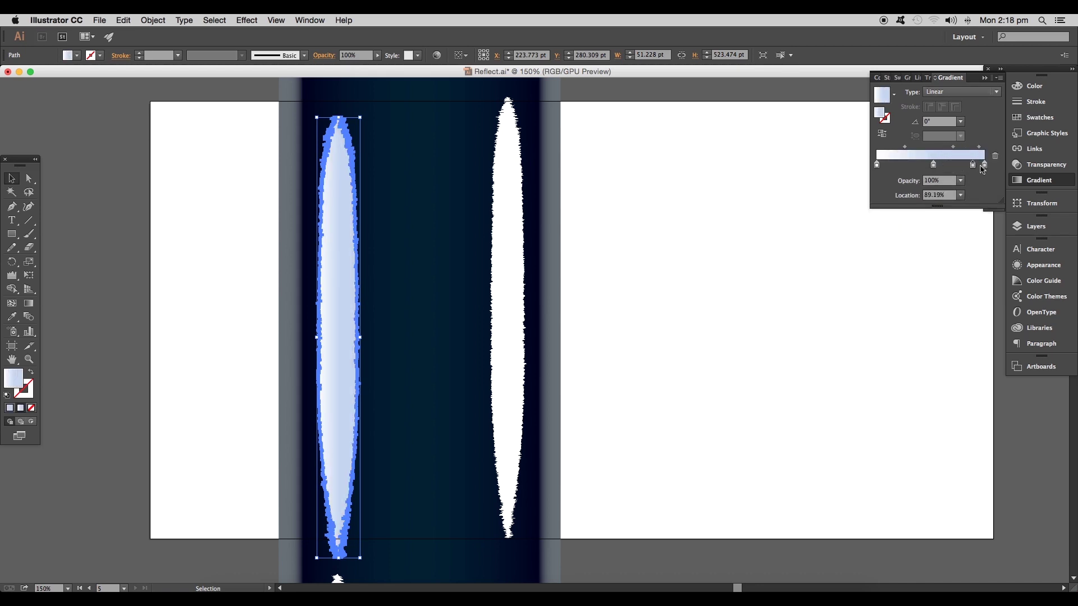
Refine the streak's stops to a soft white-to-light-blue gradient with an extra stop near the left end.
double_click(974, 165)
text(bacae7)
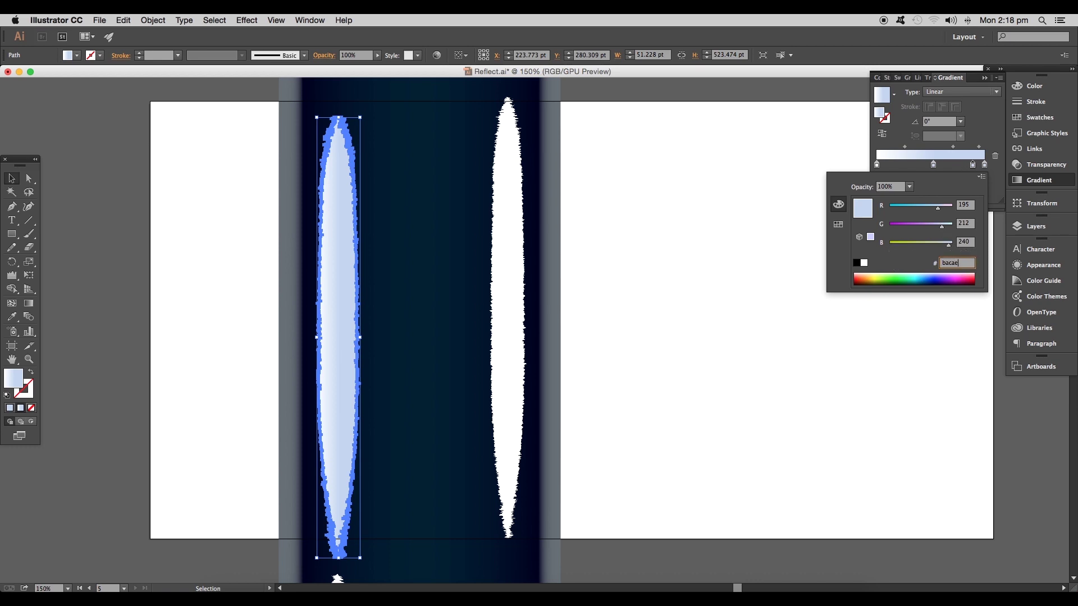
key(Return)
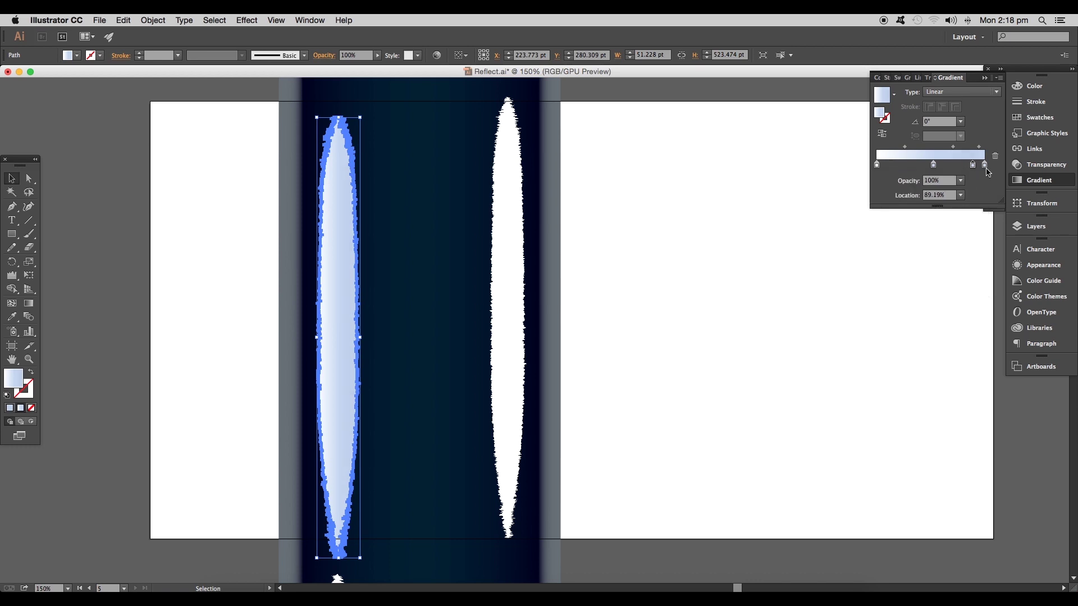
double_click(985, 165)
text(717c95)
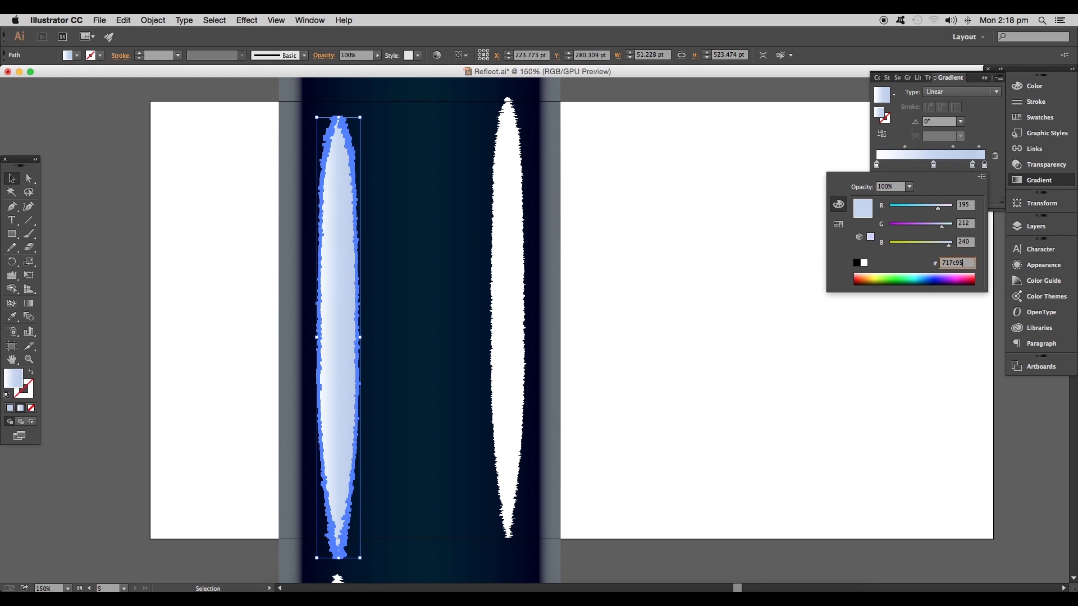
text(ffffff)
key(Return)
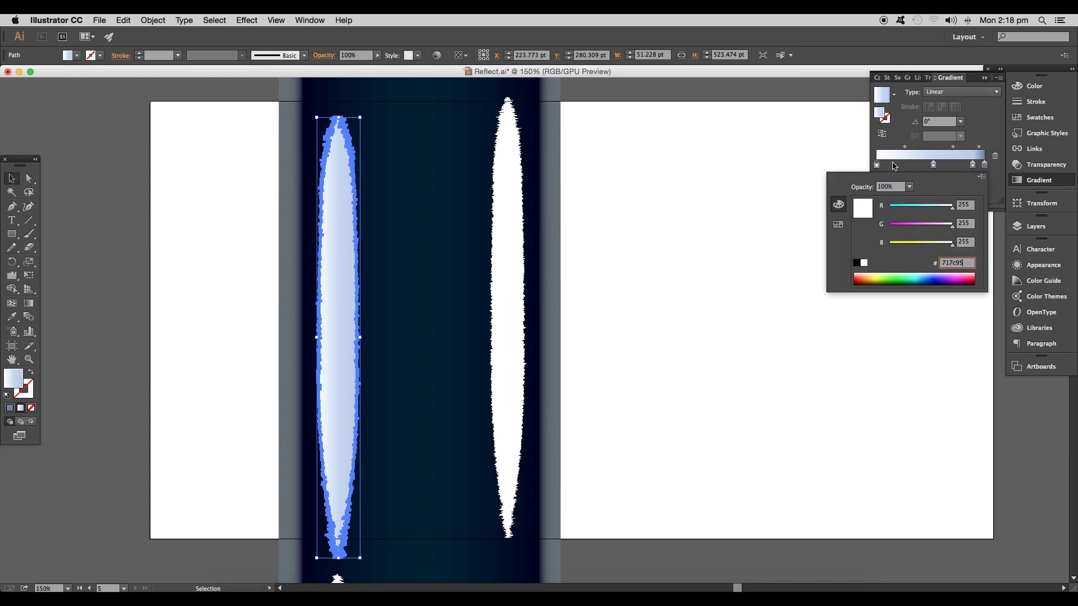
key(Return)
click(892, 166)
double_click(892, 165)
key(Escape)
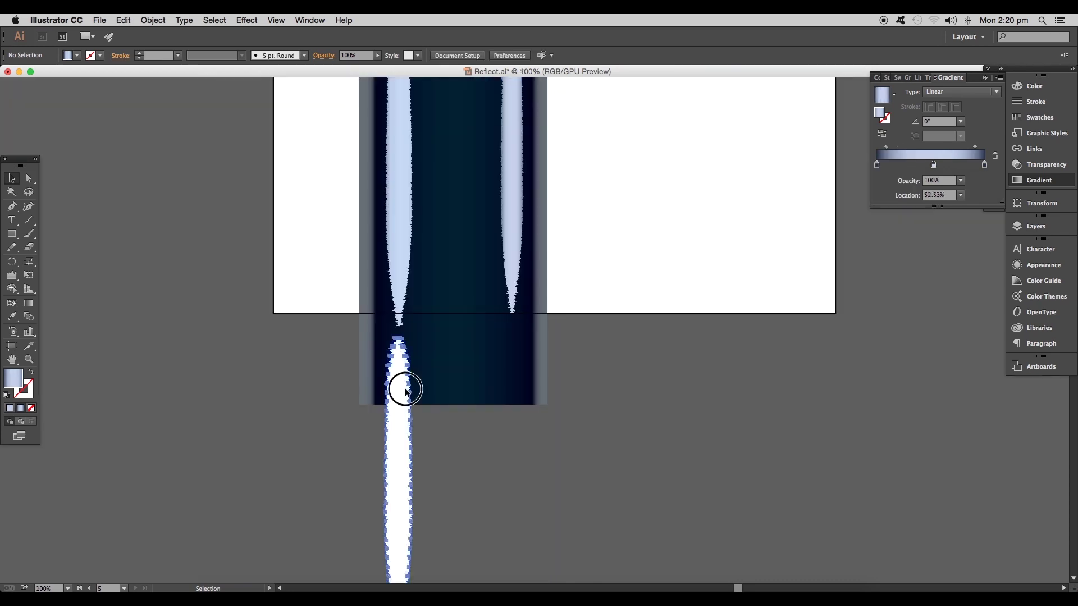
Sample the left streak's gradient onto the lower streak copy with the Eyedropper.
click(406, 389)
key(i)
click(505, 253)
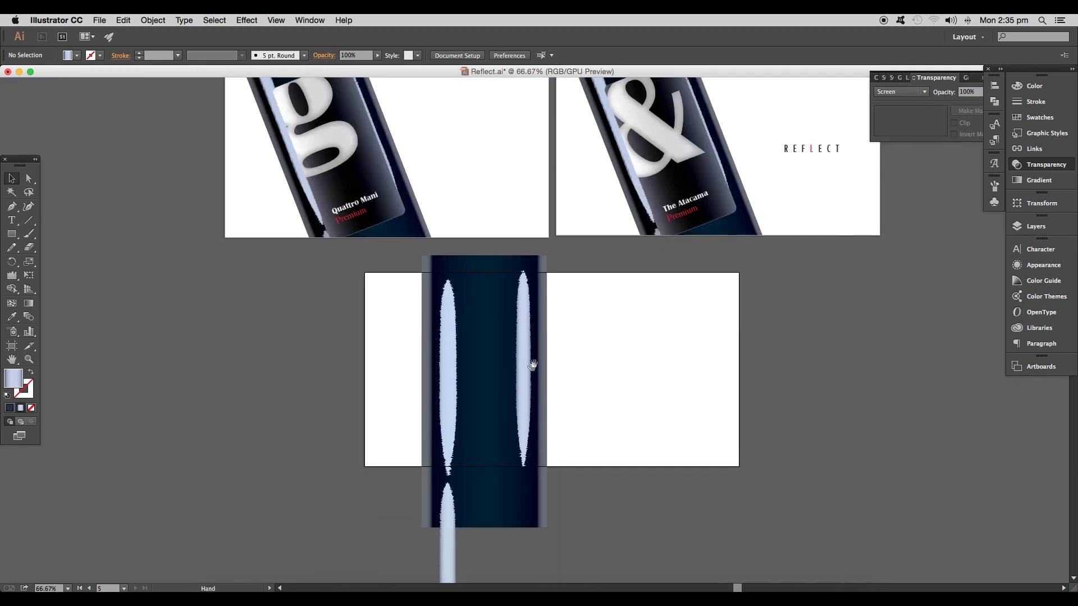
Draw a rectangle over the bottle body and round its corners with the live corner widget.
click(17, 238)
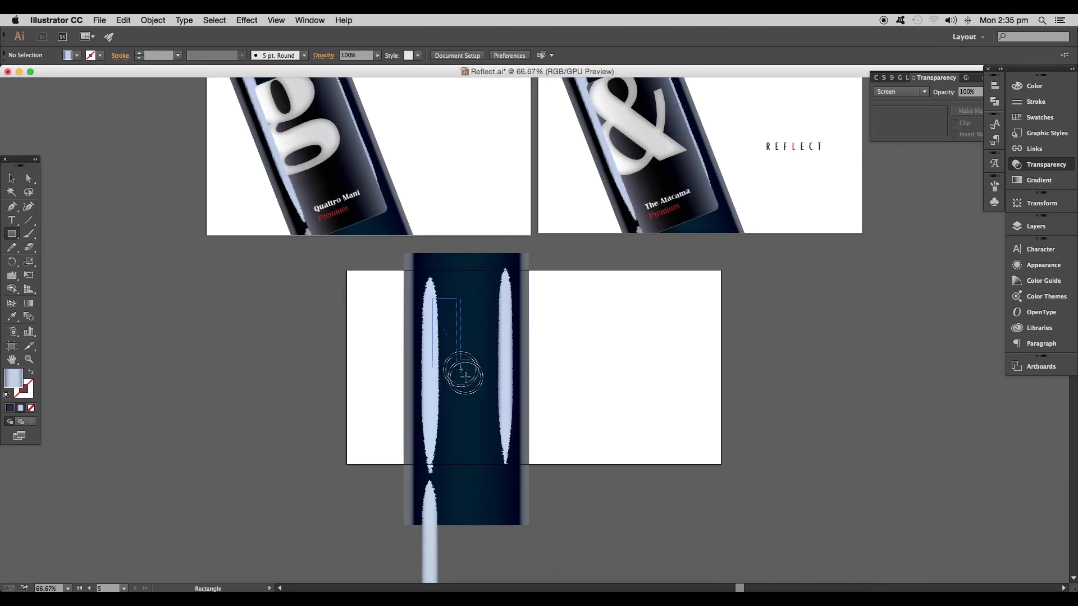
drag(433, 298, 515, 501)
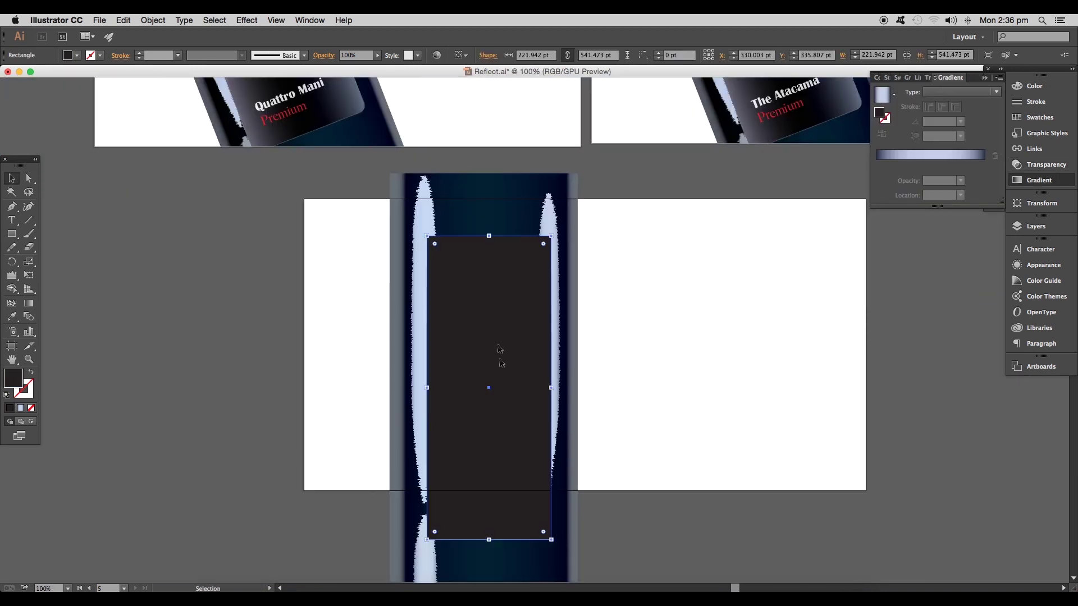
drag(544, 244, 543, 250)
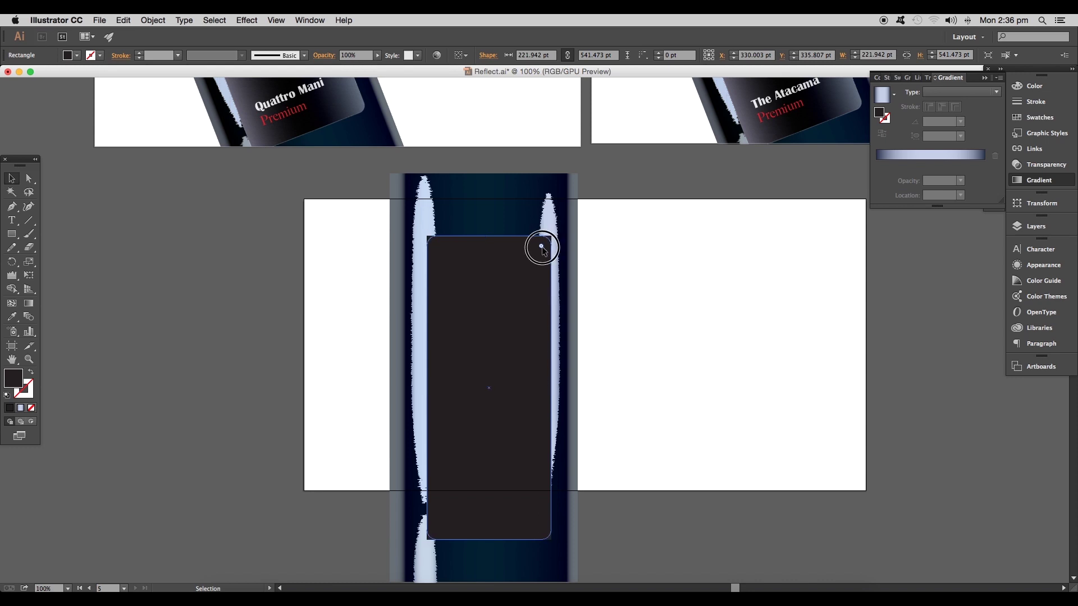
scroll(652, 320, up, 5)
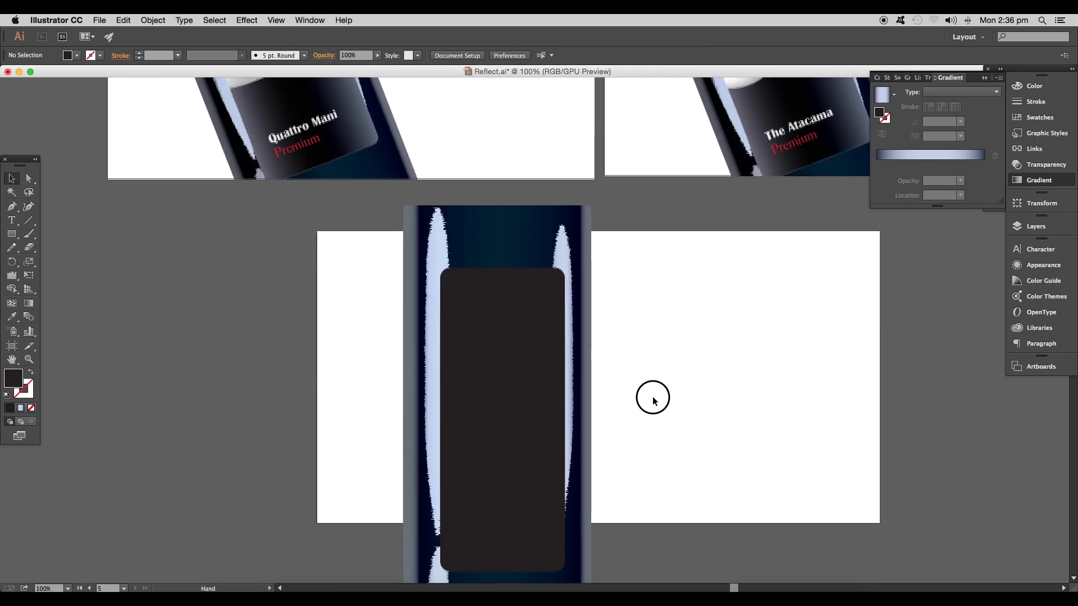
key(super+minus)
click(554, 318)
key(super+plus)
scroll(465, 387, up, 3)
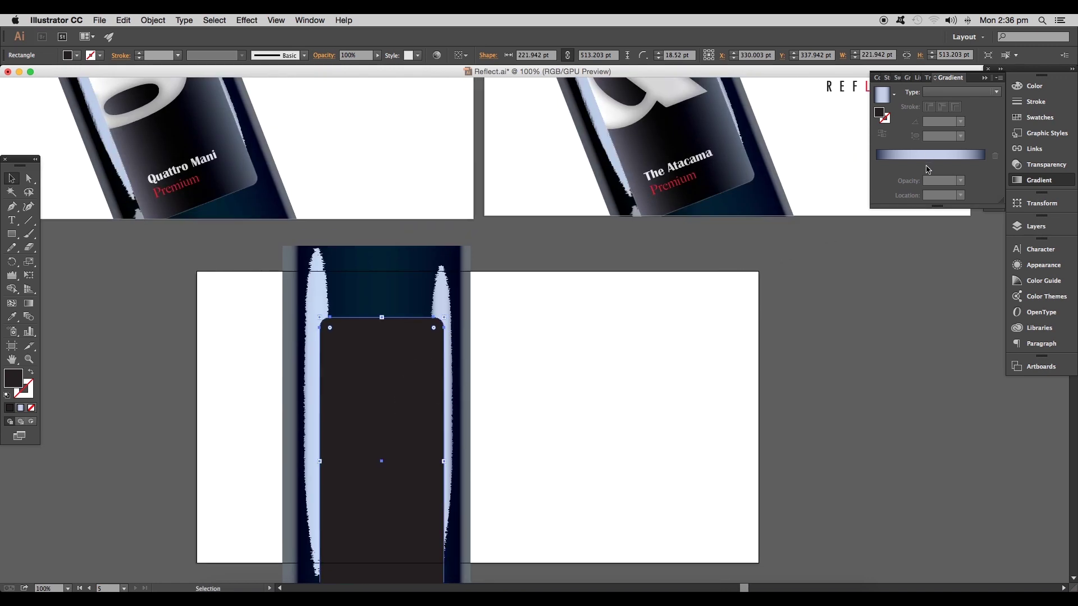
Fill the label with a gradient, set its stops to 000000 and shift the midpoint slider.
click(929, 155)
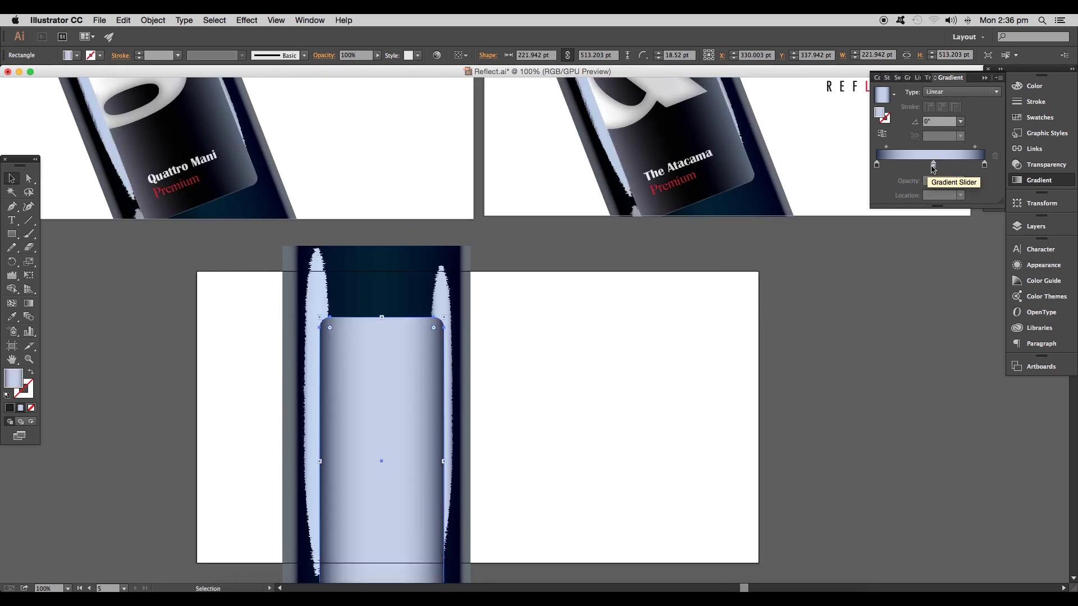
double_click(934, 165)
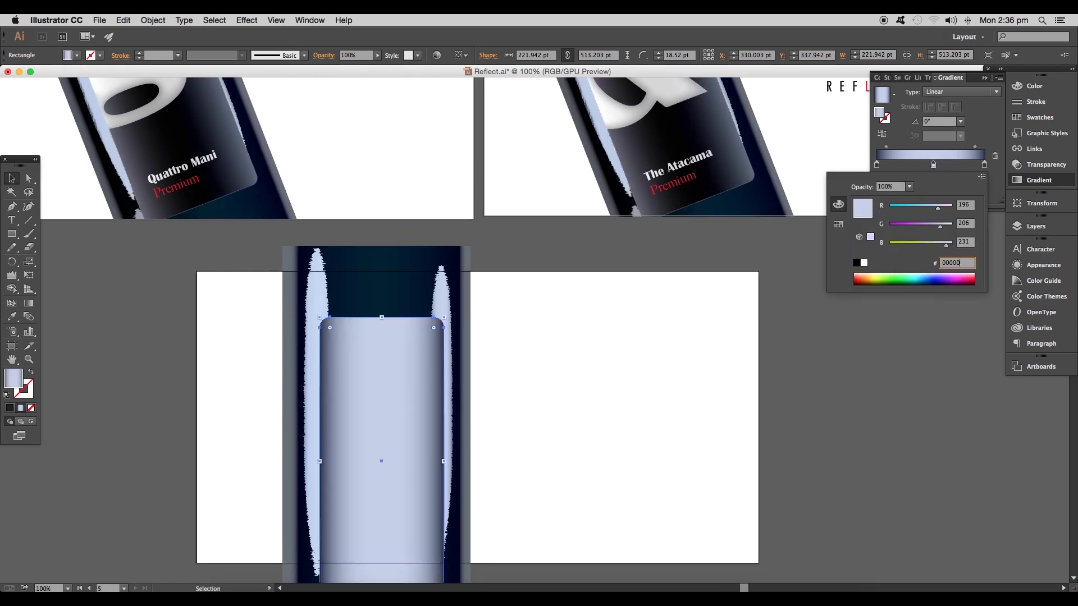
text(0)
key(Return)
double_click(985, 165)
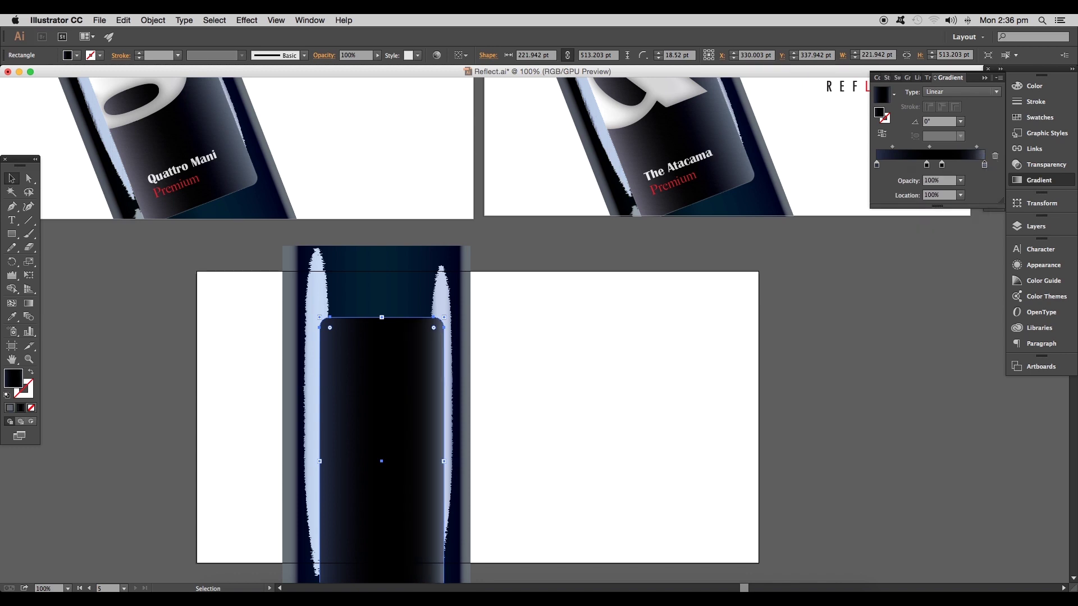
key(Escape)
drag(975, 148, 937, 151)
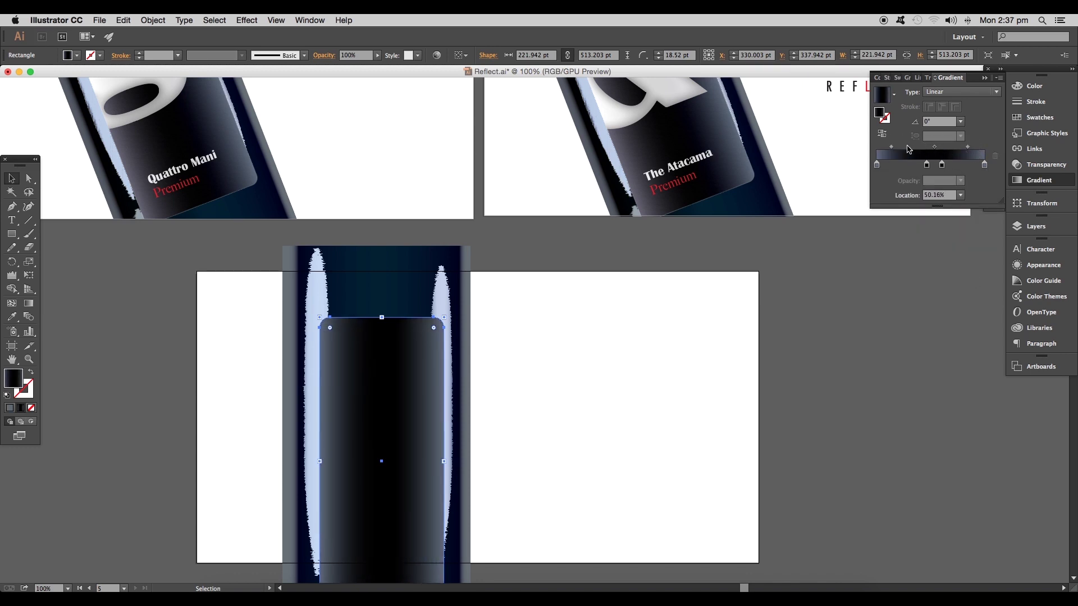
Darken the bottle body's left-edge gradient stop slightly.
key(super+equal)
click(348, 385)
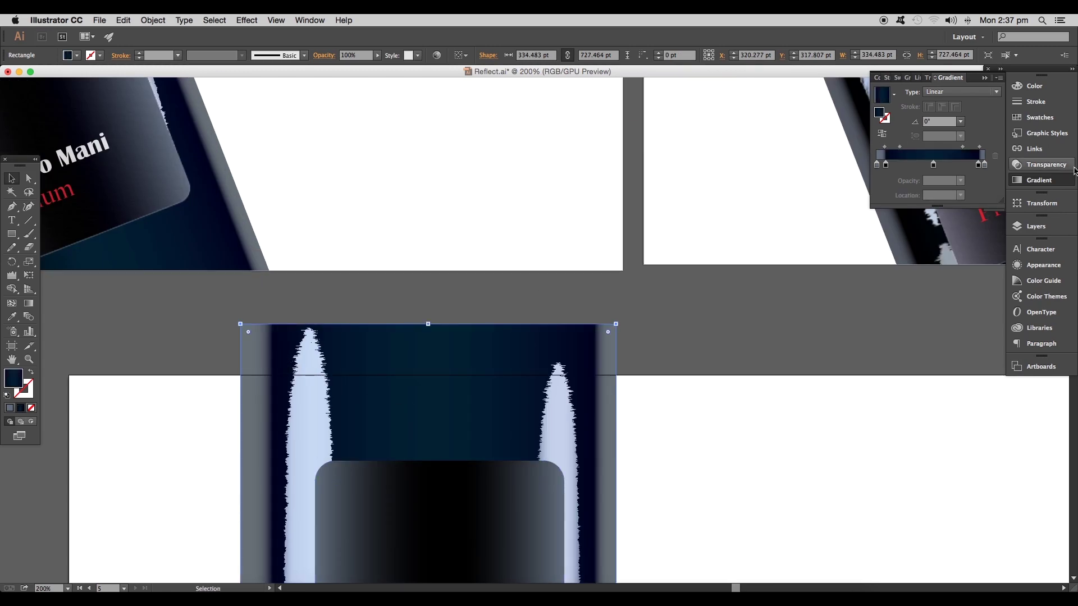
click(884, 165)
drag(884, 165, 883, 166)
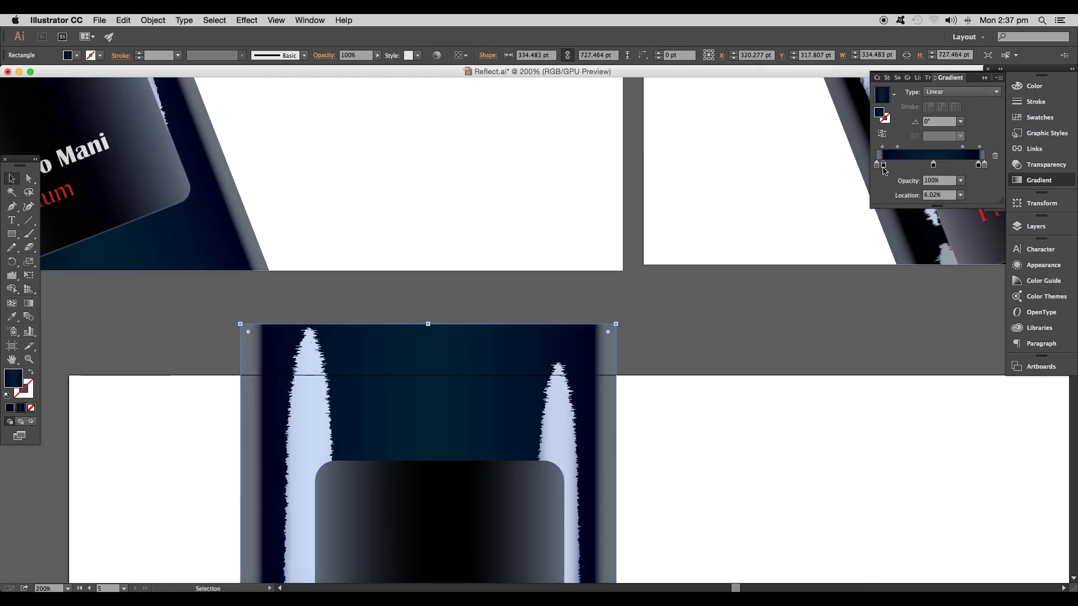
click(798, 397)
key(super+minus)
key(super+minus)
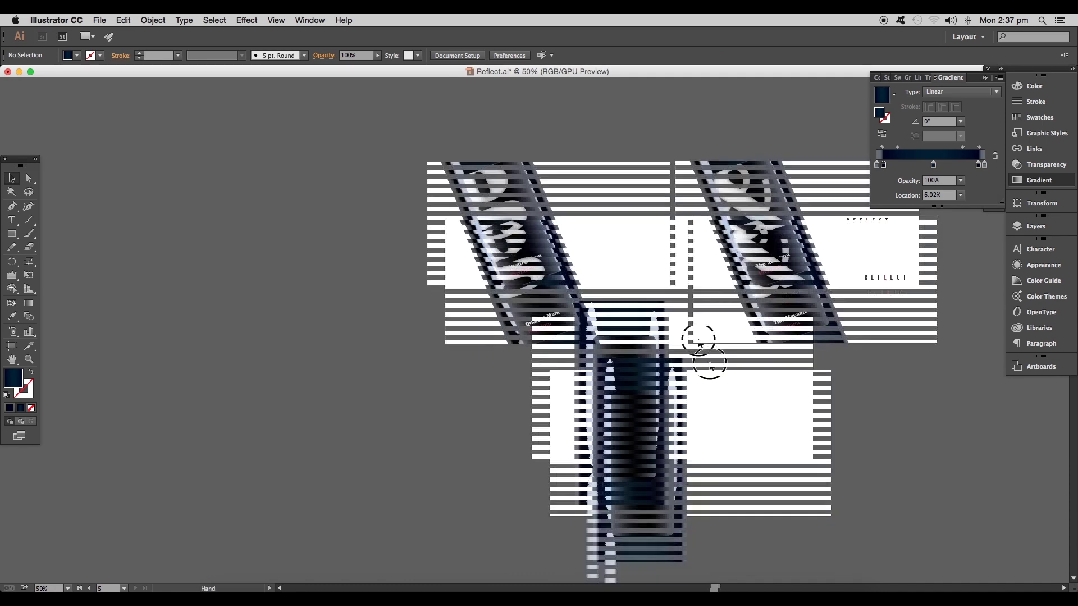
Set the large ampersand in Britannic Bold via the Character font field.
drag(696, 469, 505, 253)
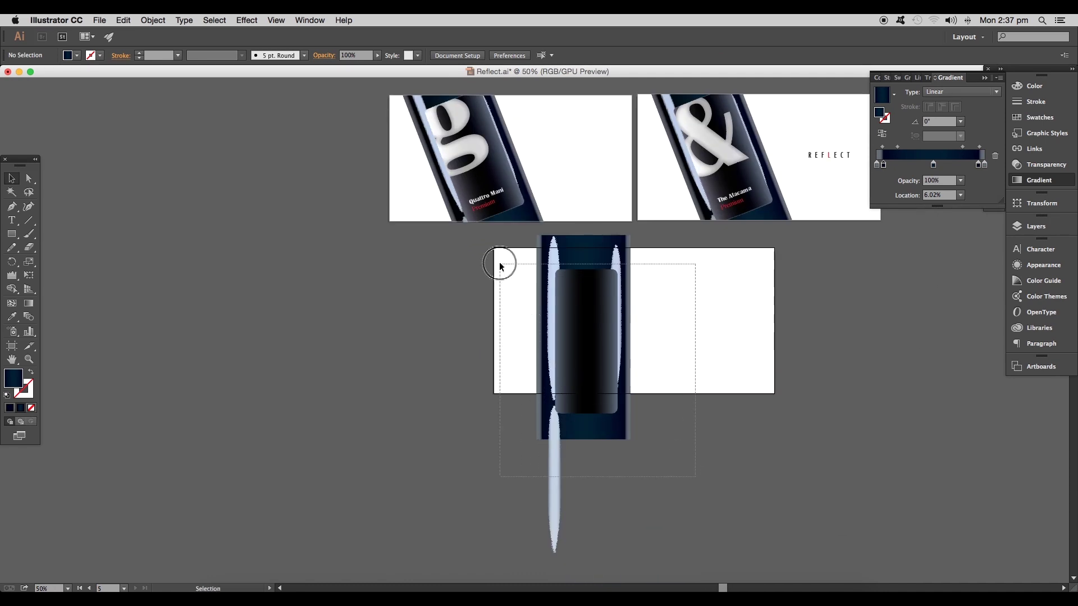
click(582, 317)
key(t)
scroll(698, 337, up, 1)
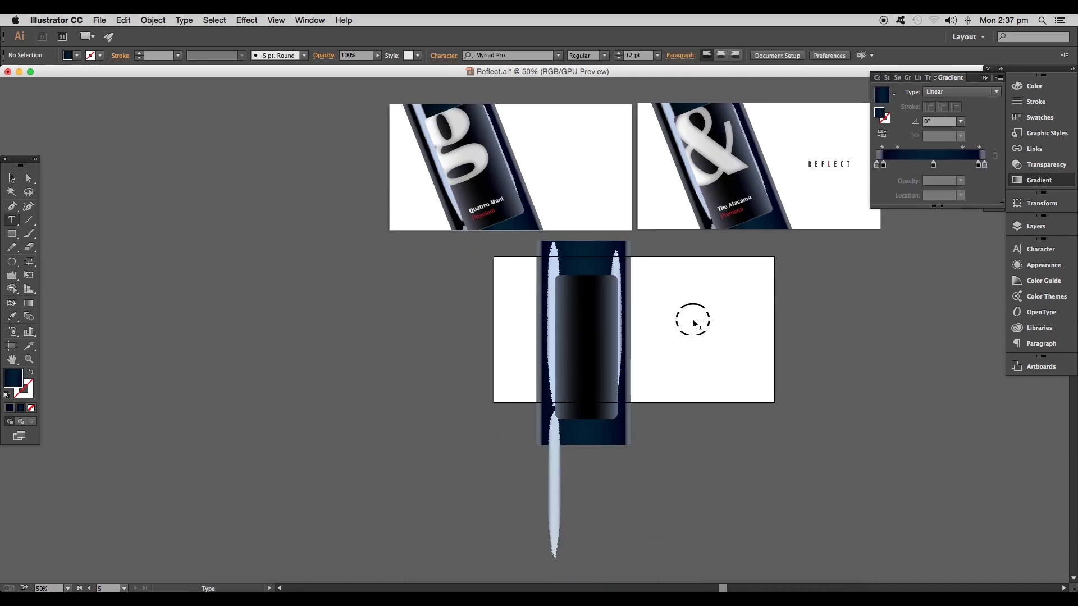
click(697, 323)
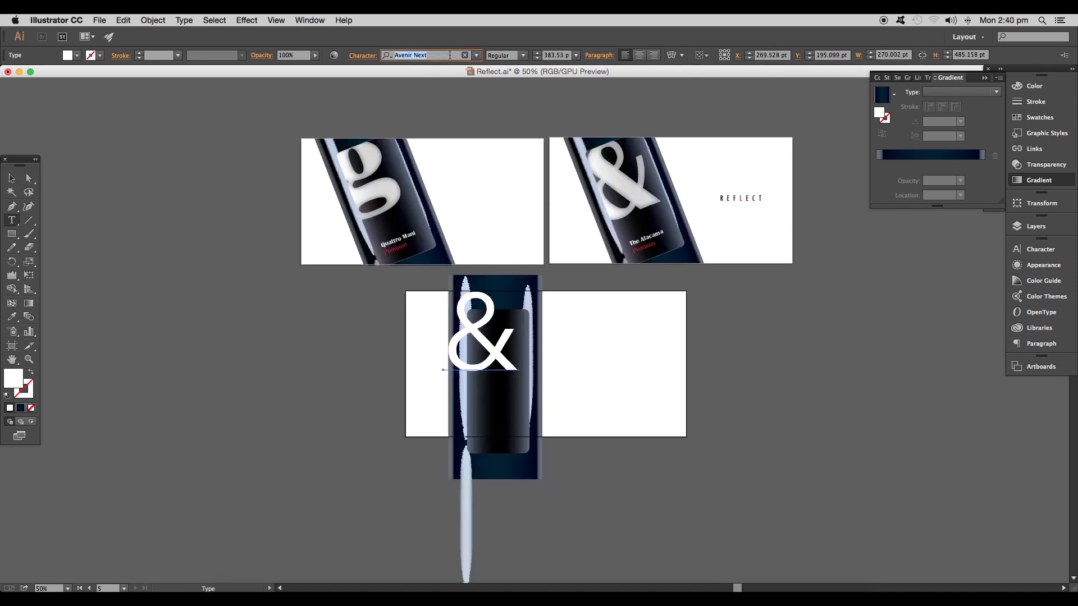
text(Britannic Bold)
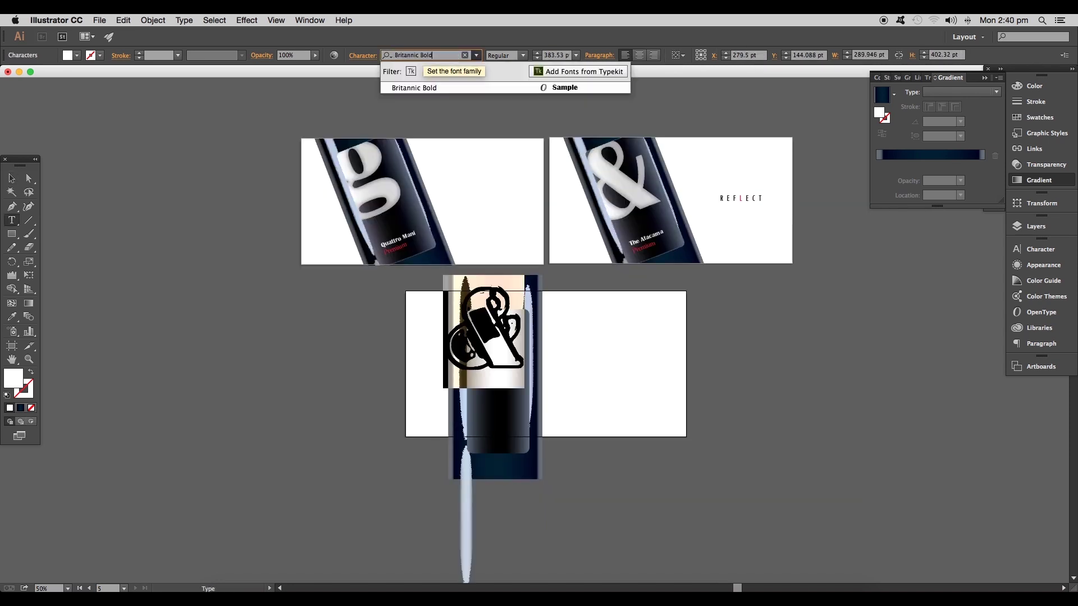
key(Return)
click(15, 180)
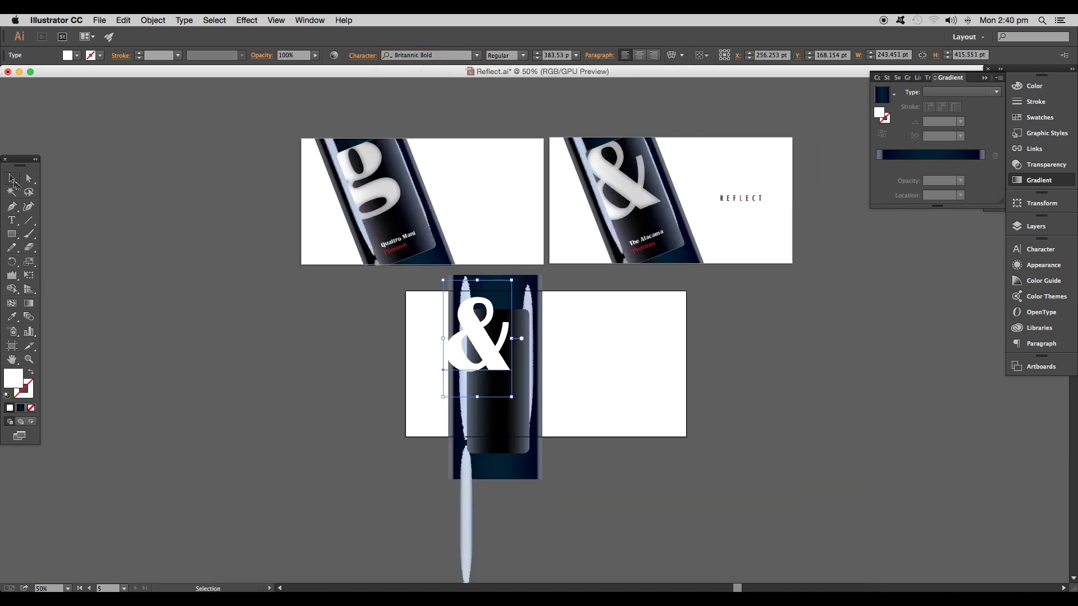
Move the ampersand and dark label together into place over the bottle.
key(ctrl+plus)
key(ctrl+shift+a)
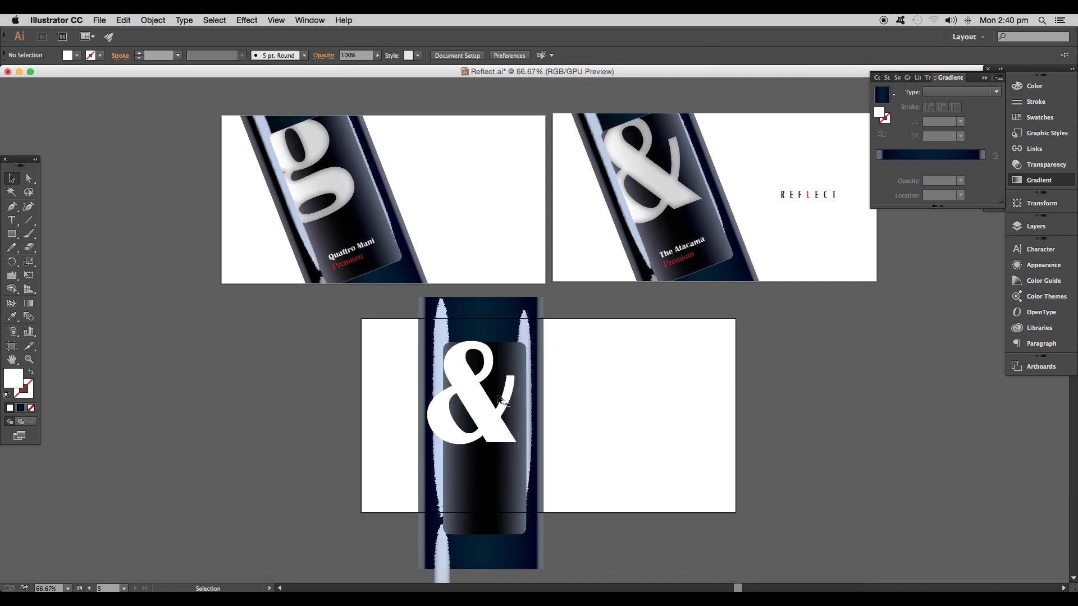
click(476, 396)
shift+click(503, 486)
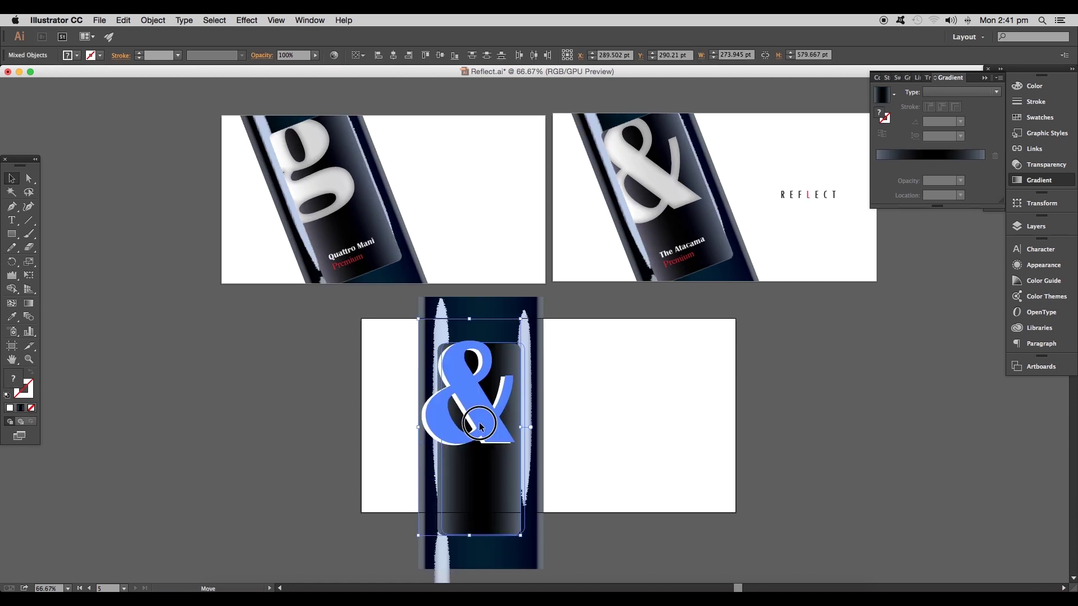
drag(480, 427, 482, 429)
click(558, 435)
scroll(581, 409, up, 1)
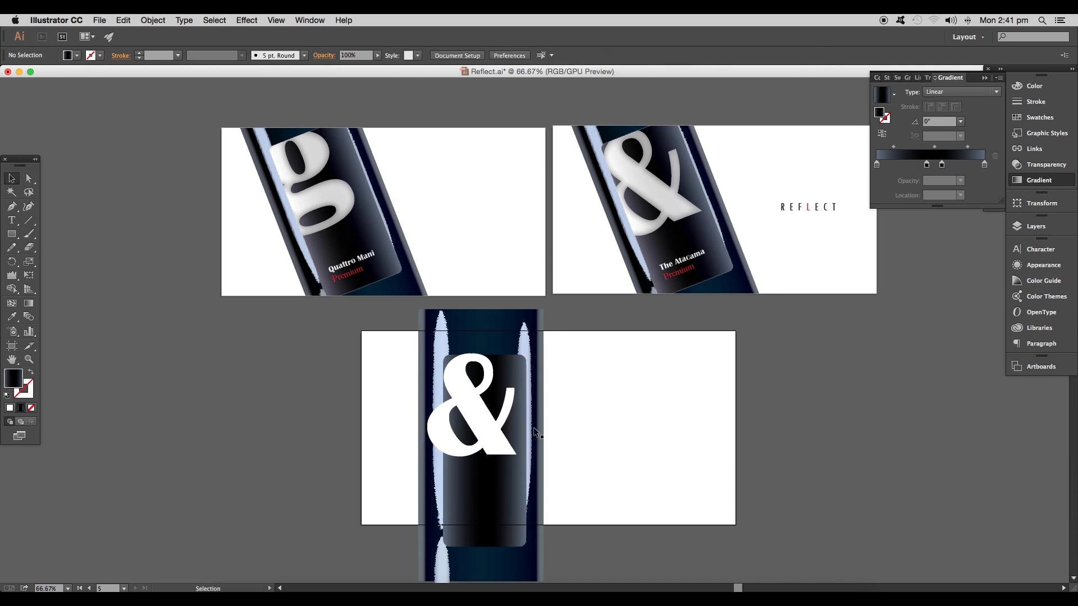
Bring the label to front and make it a clipping mask for the ampersand.
drag(511, 462, 527, 392)
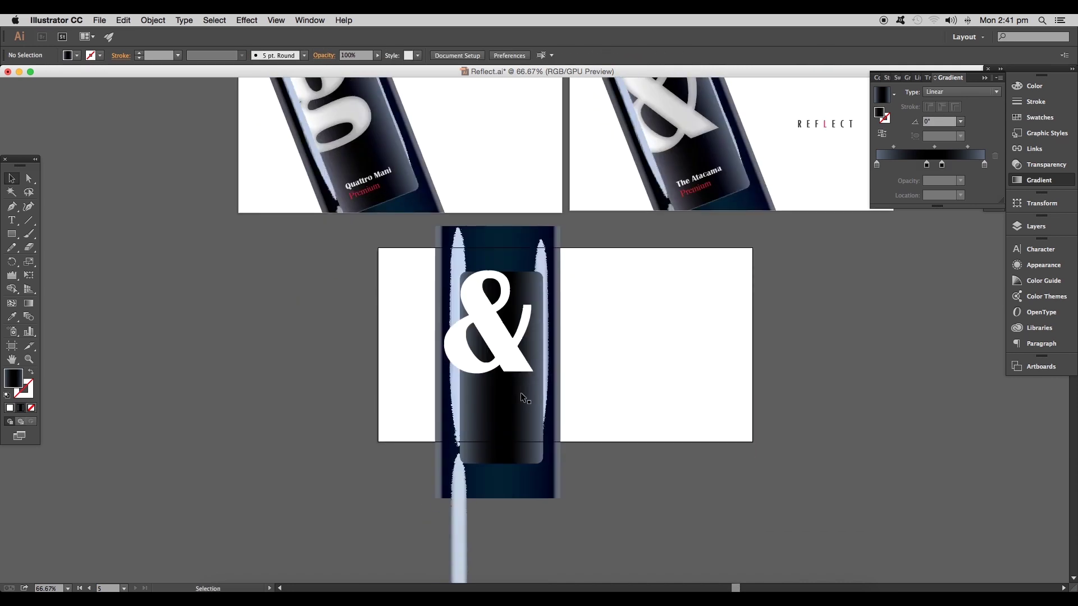
click(520, 415)
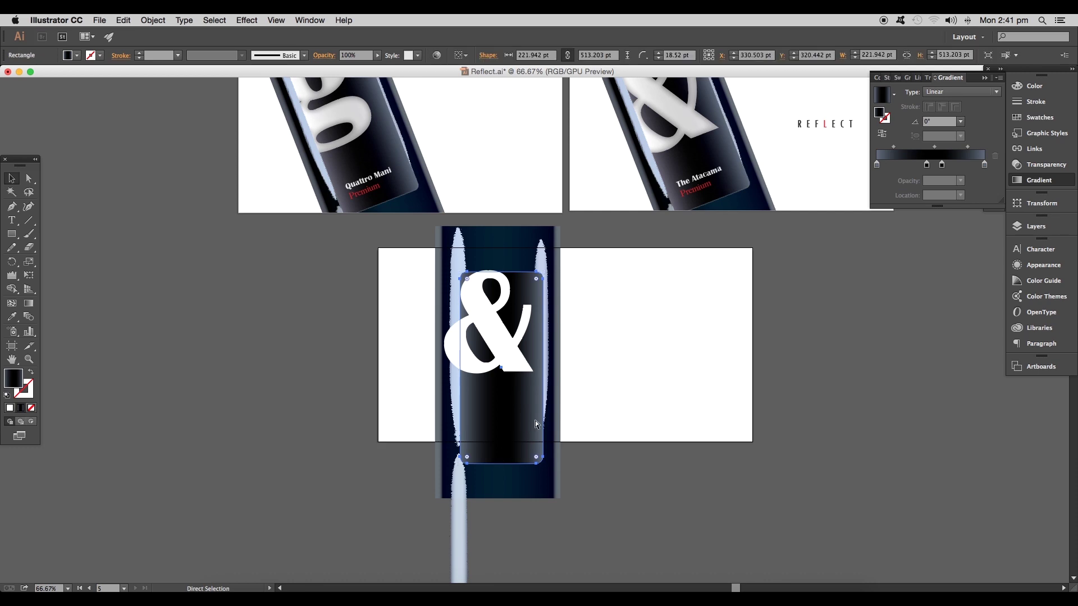
right_click(534, 421)
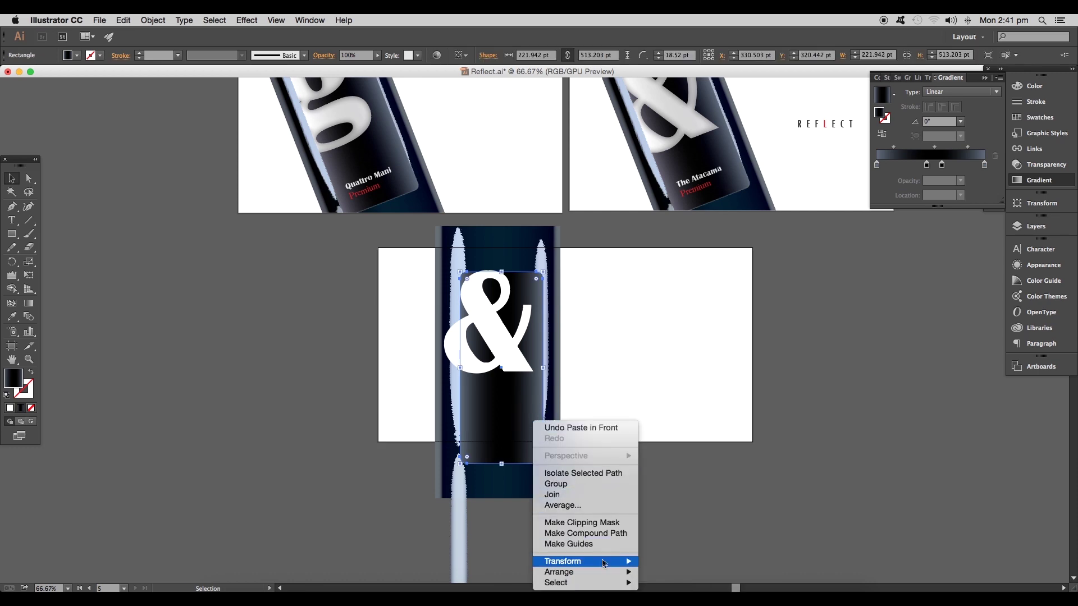
mouse_move(558, 572)
click(673, 536)
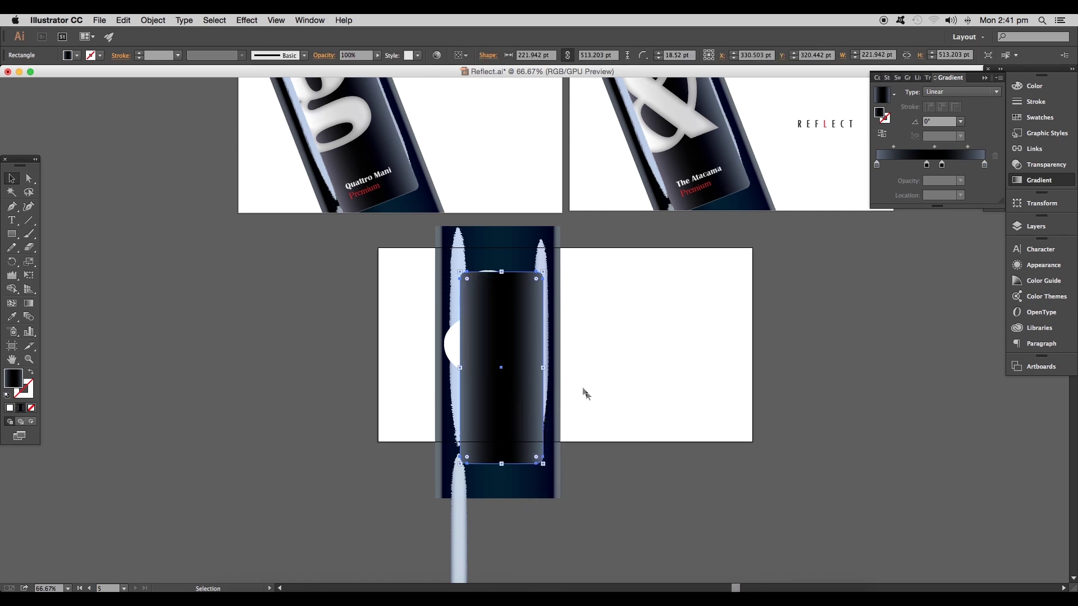
shift+click(455, 357)
right_click(456, 359)
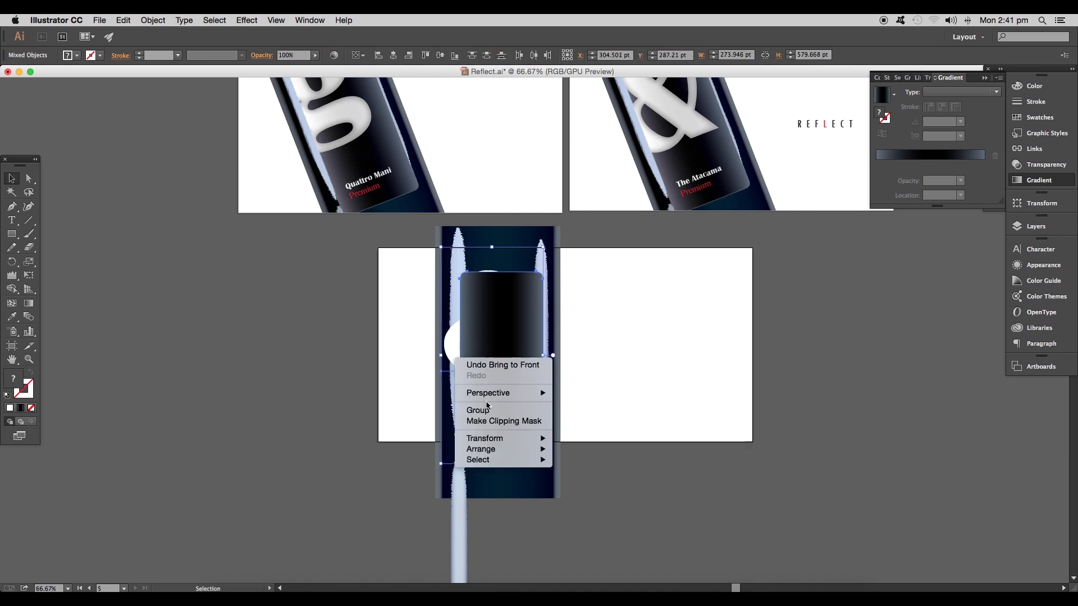
click(503, 421)
click(584, 365)
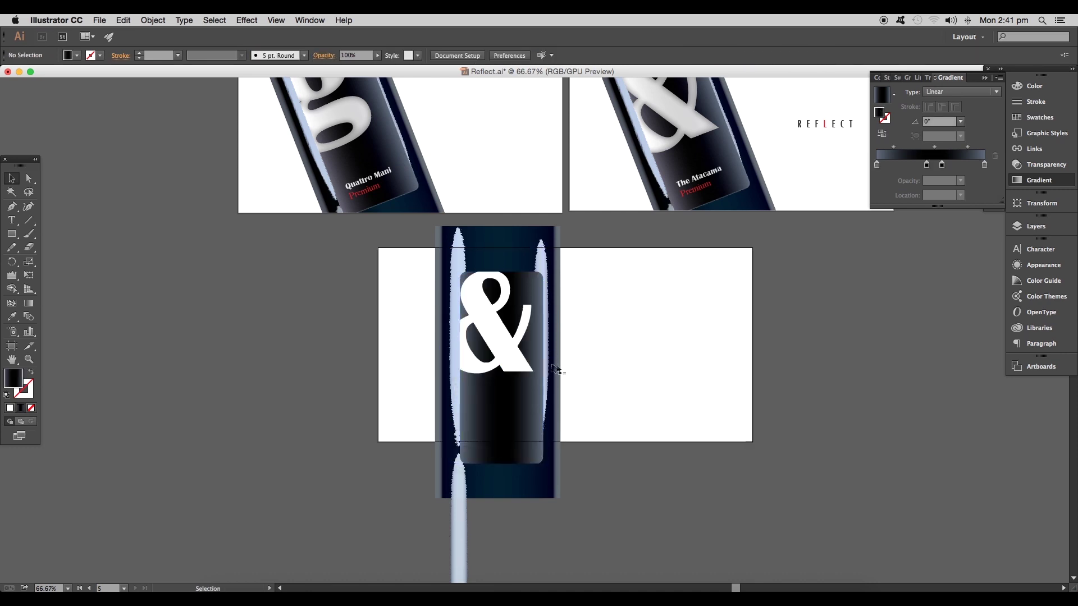
Extend the label rectangle's bottom edge slightly downward.
drag(522, 337, 495, 419)
scroll(495, 418, up, 2)
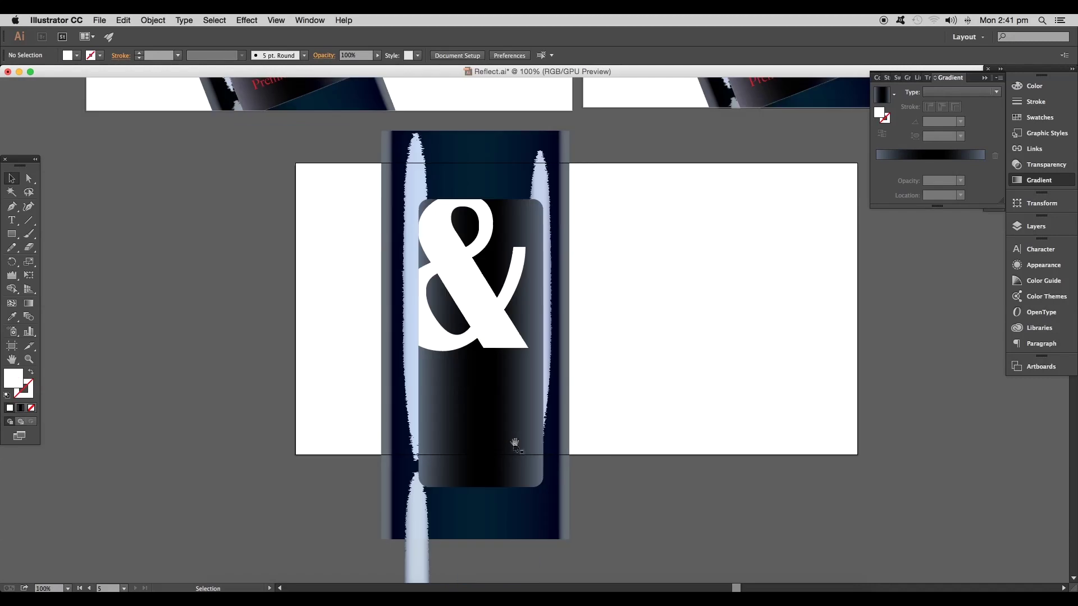
scroll(514, 455, down, 4)
scroll(513, 468, up, 2)
click(488, 484)
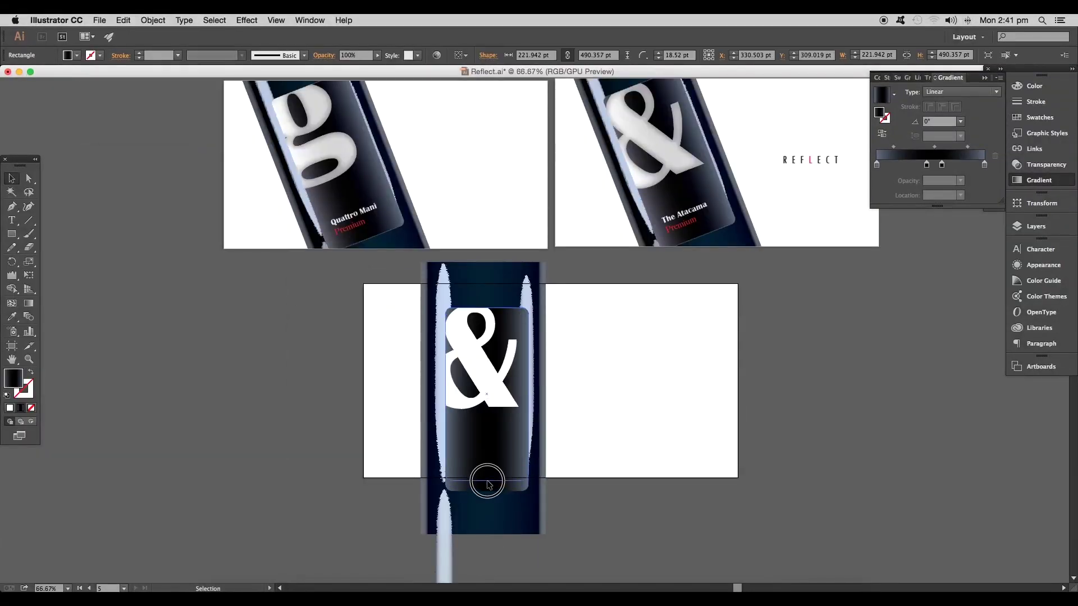
drag(487, 482, 489, 493)
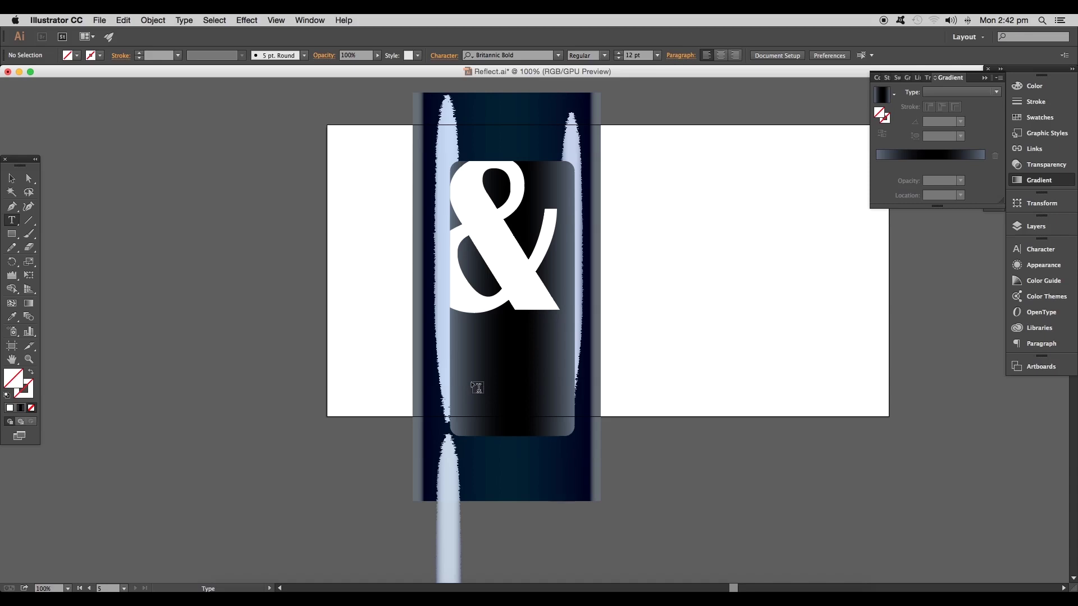
click(476, 387)
text(Then Atacama)
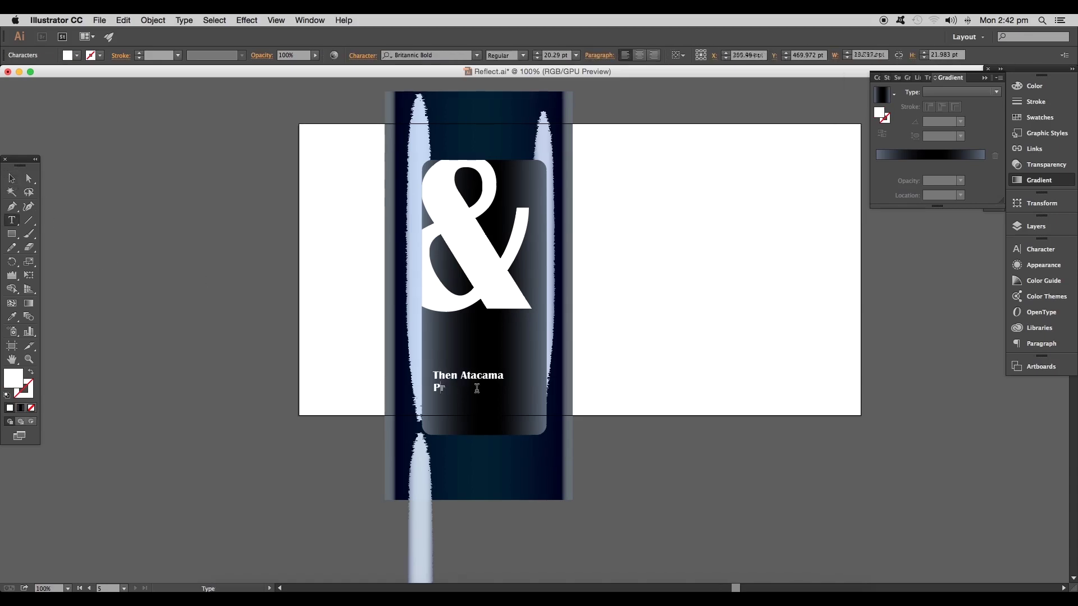
Set the Premium line in Bodoni 72 and colour it red from the Fill swatches.
click(15, 178)
click(428, 56)
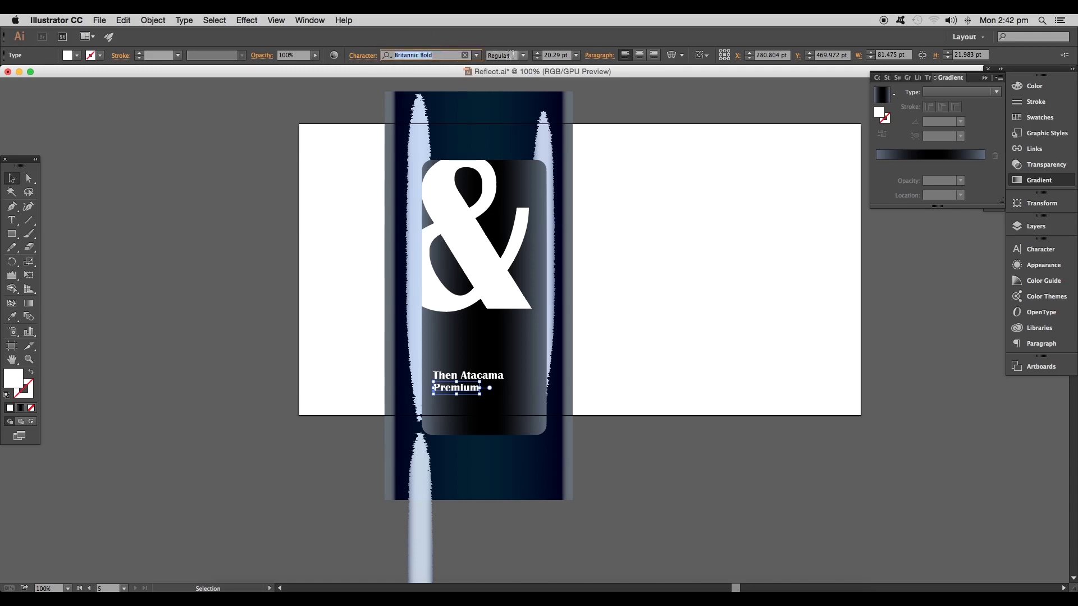
text(Bodoni 72 Oldstyle)
key(Return)
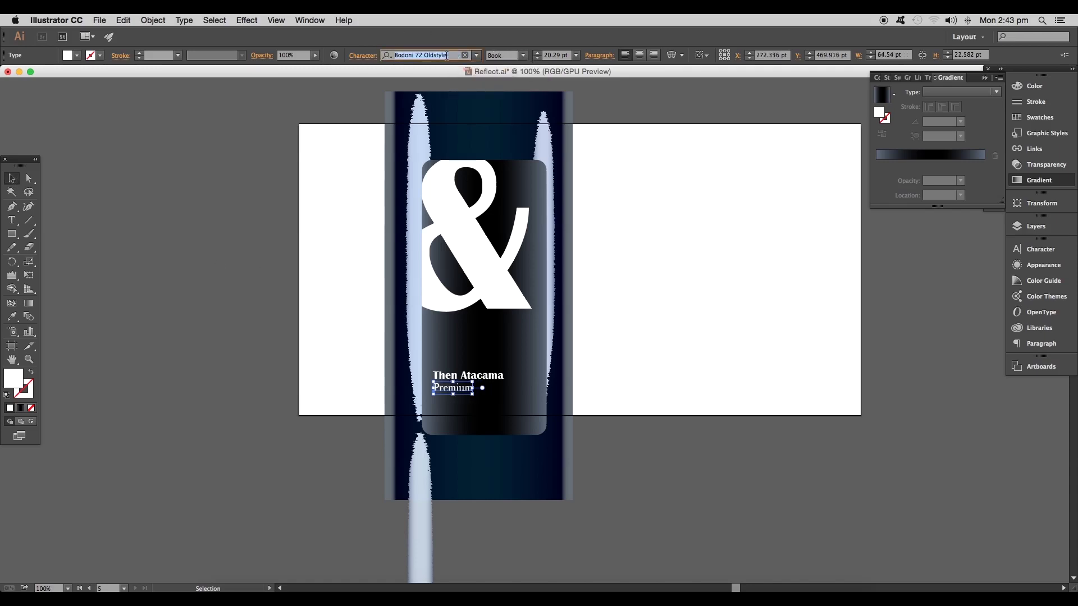
key(BackSpace)
click(78, 58)
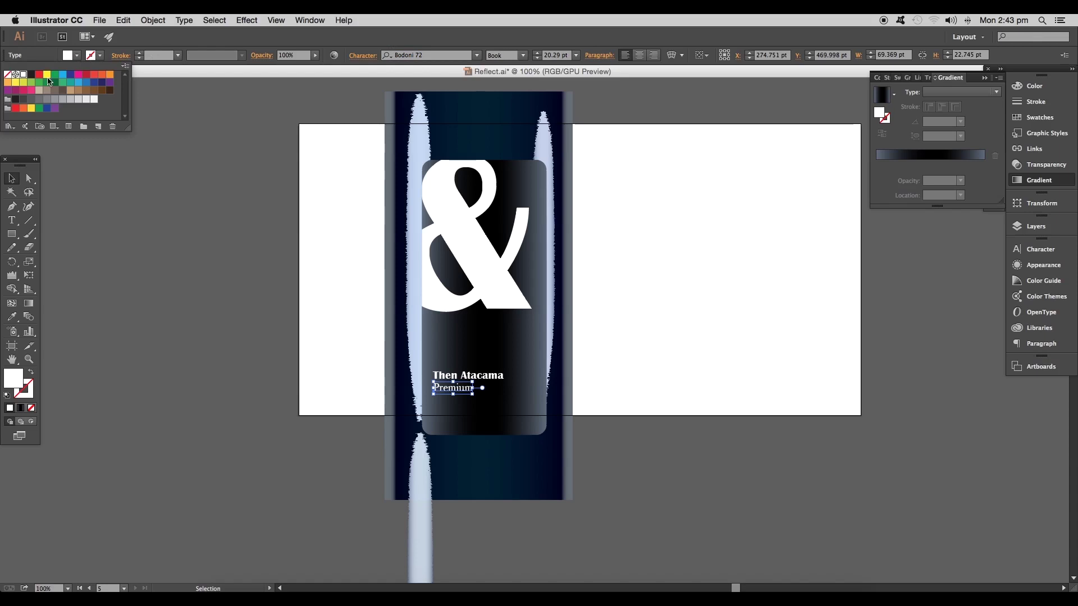
click(39, 74)
click(78, 59)
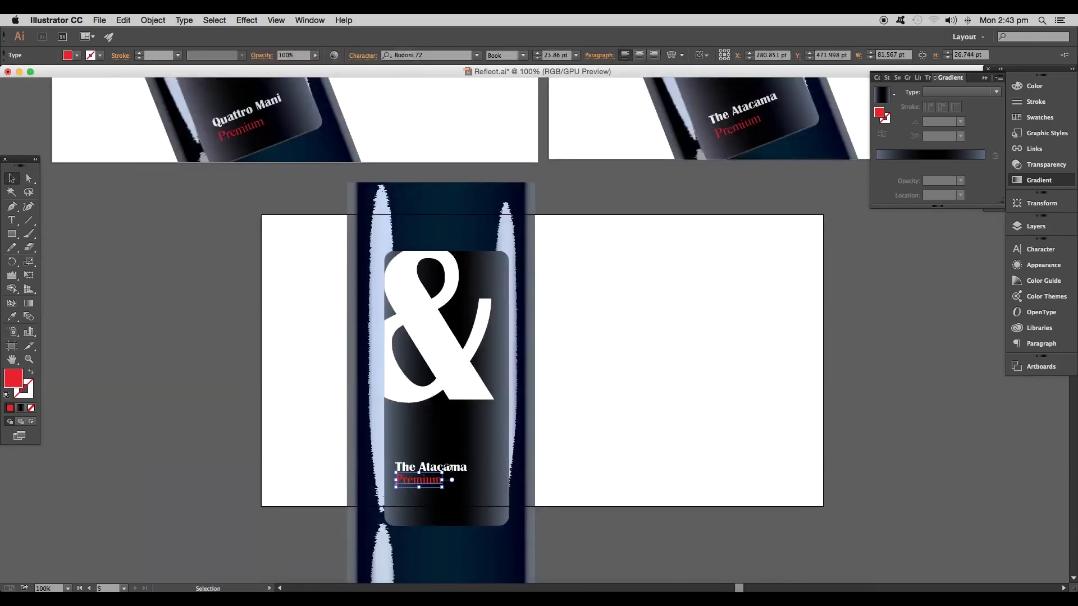
Try moving both text lines lower, undo it, then marquee-select the whole front bottle.
shift+click(445, 468)
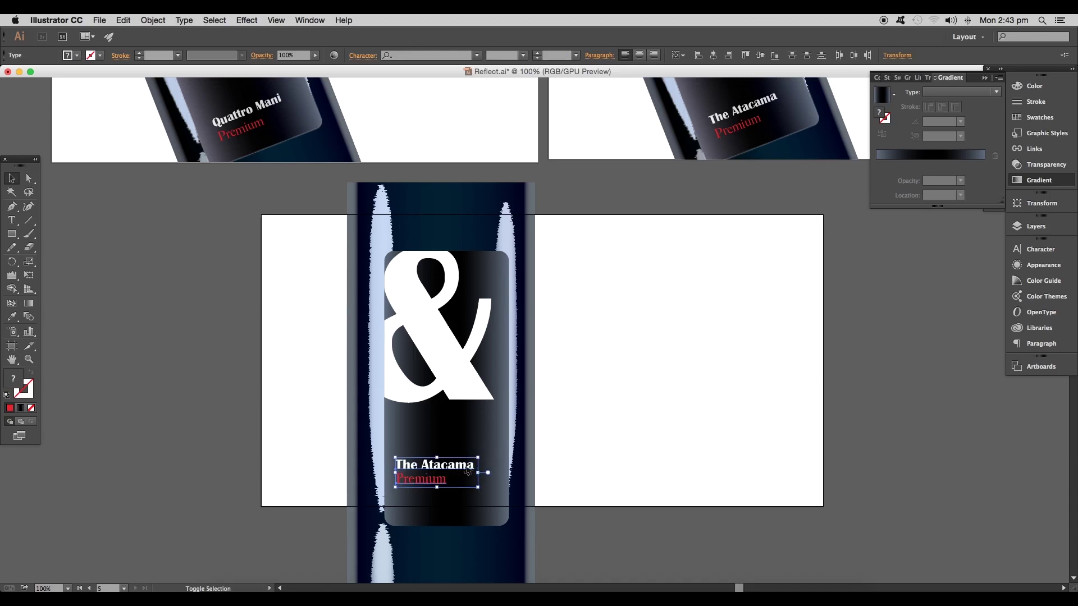
drag(469, 472, 460, 489)
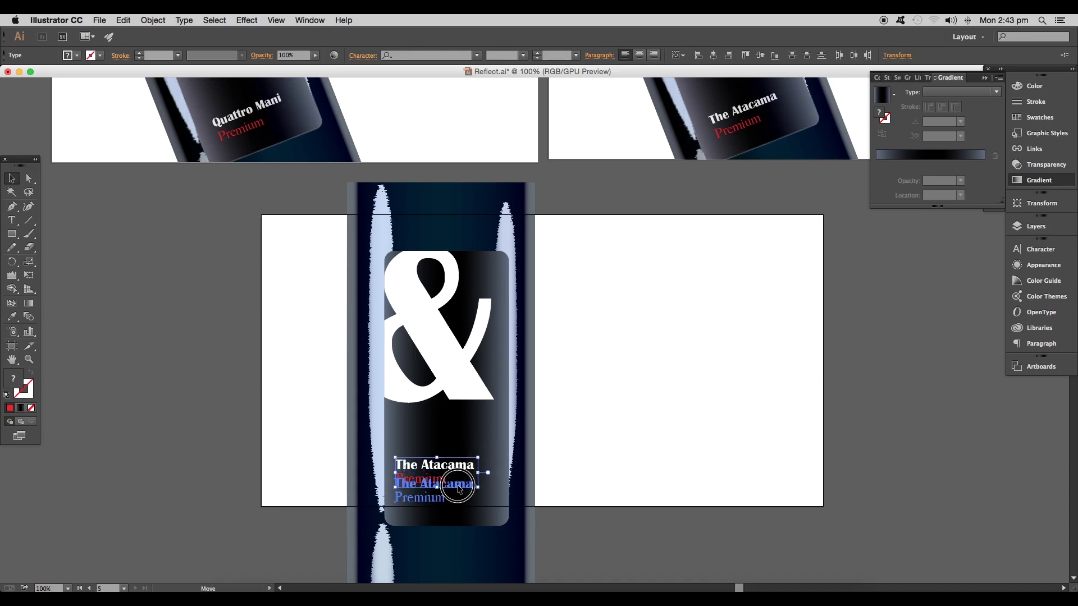
key(super+z)
key(super+minus)
scroll(506, 457, down, 1)
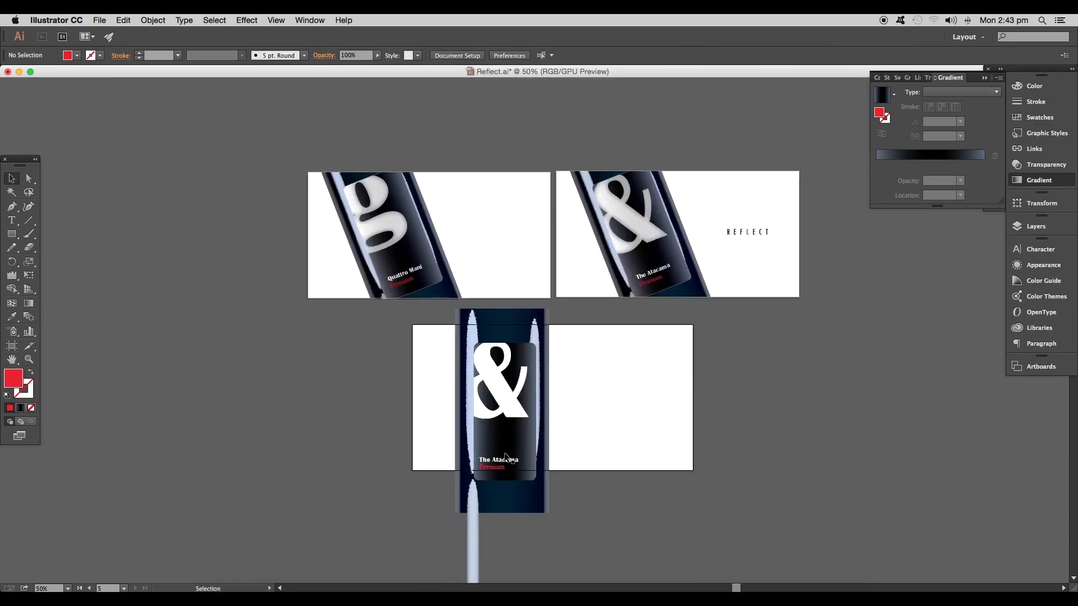
drag(622, 531, 418, 321)
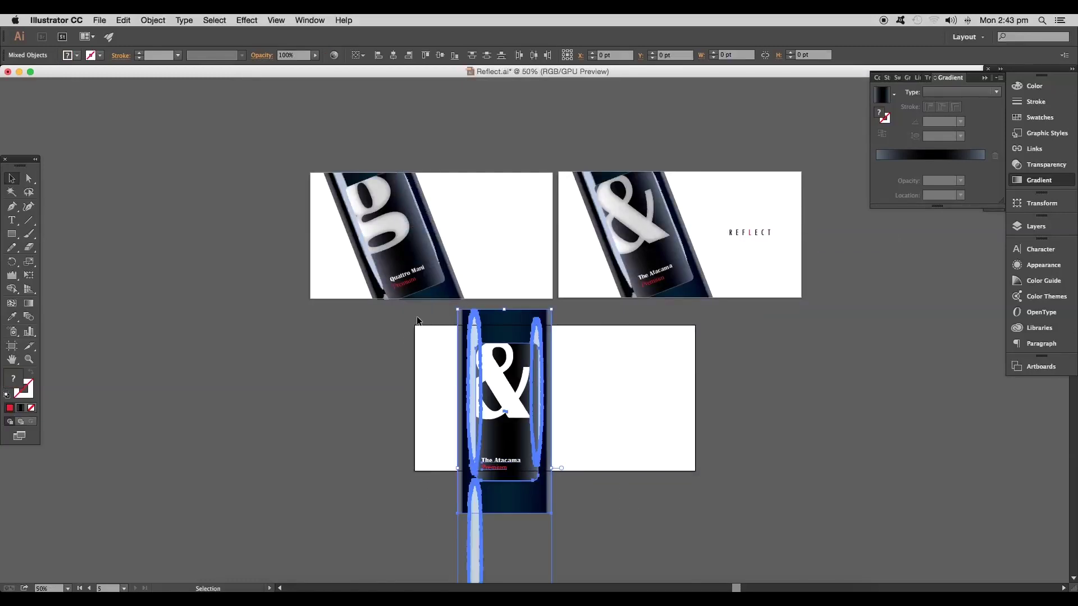
Draw a rectangle over the bottom artboard and clip the bottle into it with a clipping mask.
key(super+minus)
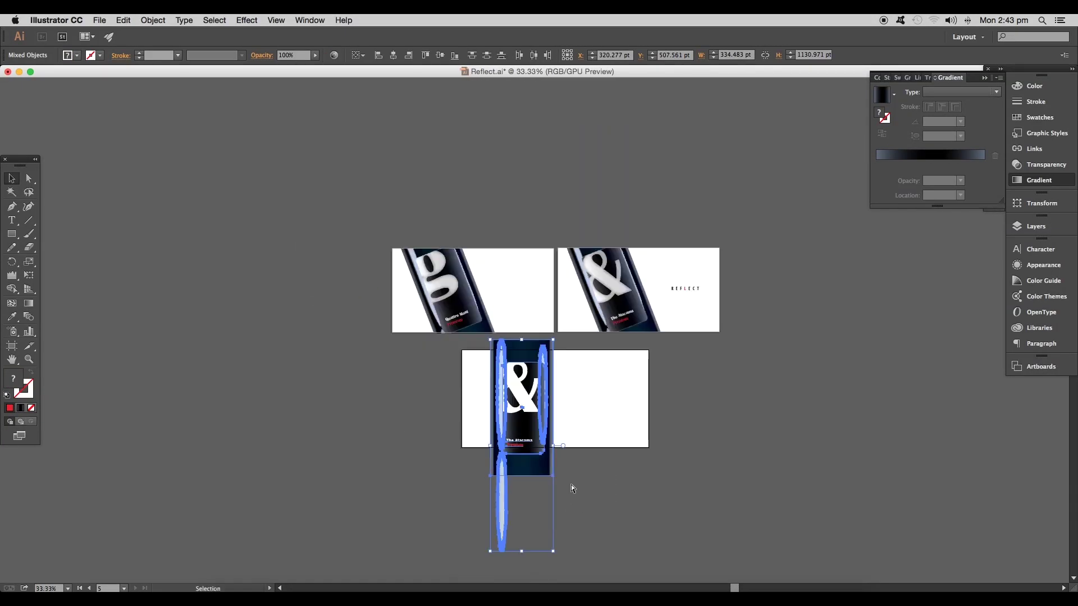
click(571, 489)
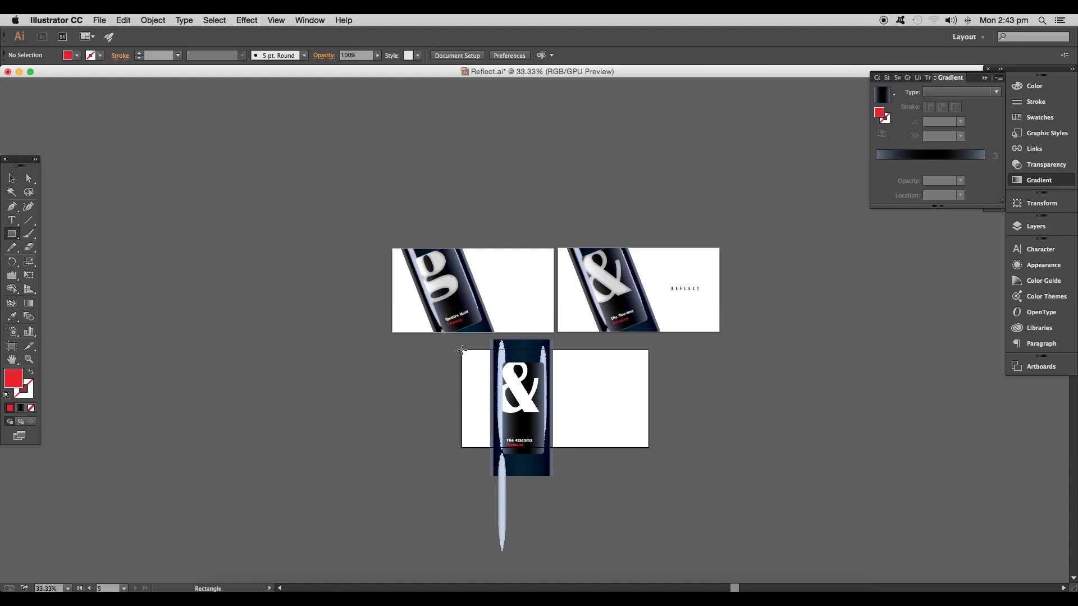
drag(462, 350, 649, 449)
click(11, 178)
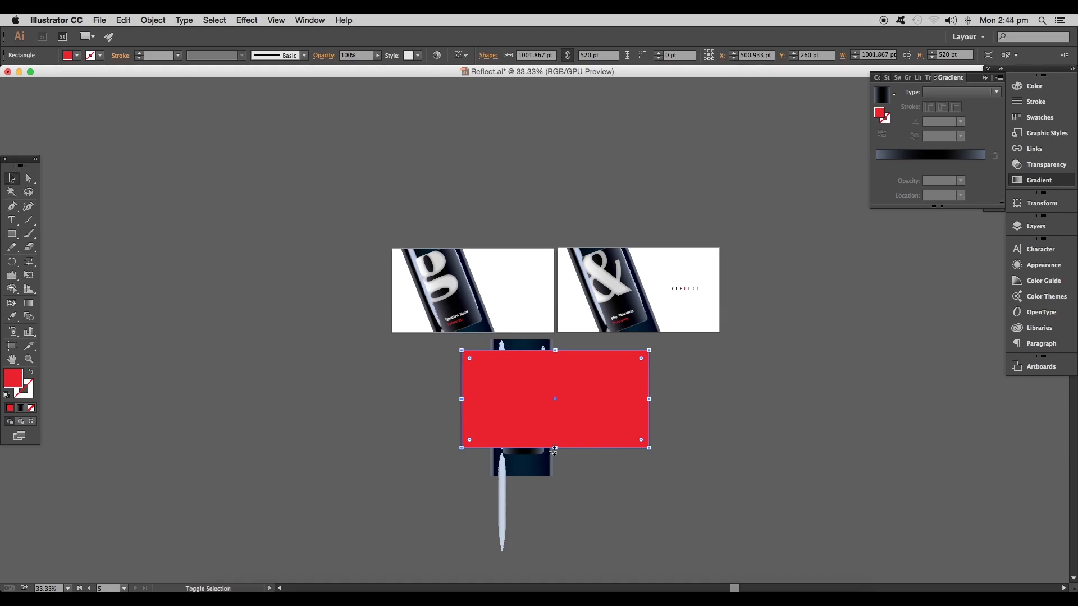
shift+click(539, 459)
right_click(547, 434)
click(580, 481)
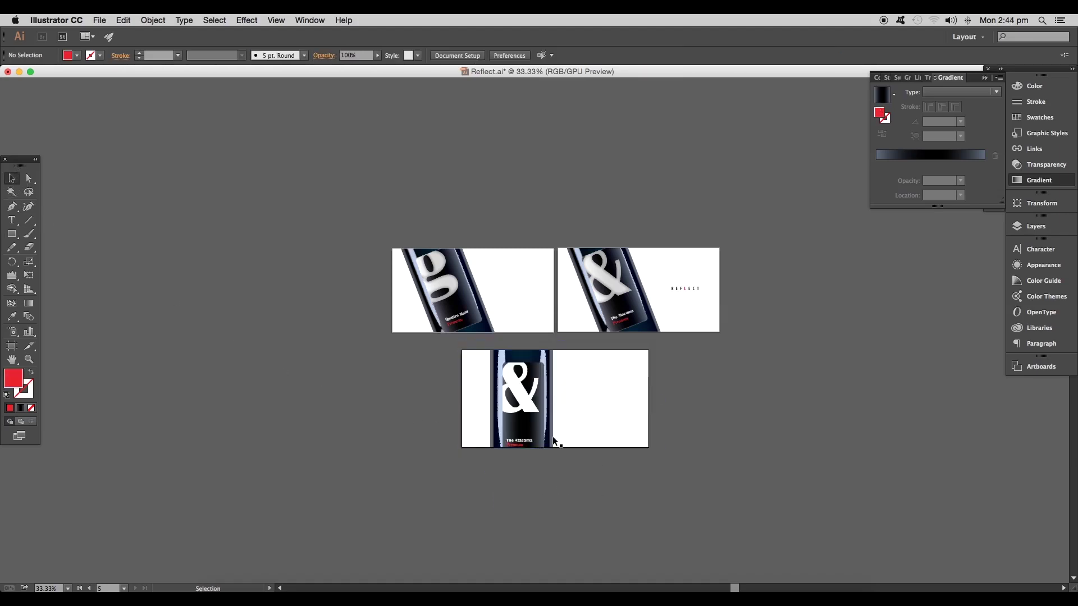
key(super+0)
key(super+1)
Tilt the bottle inside its clip to match the other artboards and nudge it back within the artboard.
double_click(501, 377)
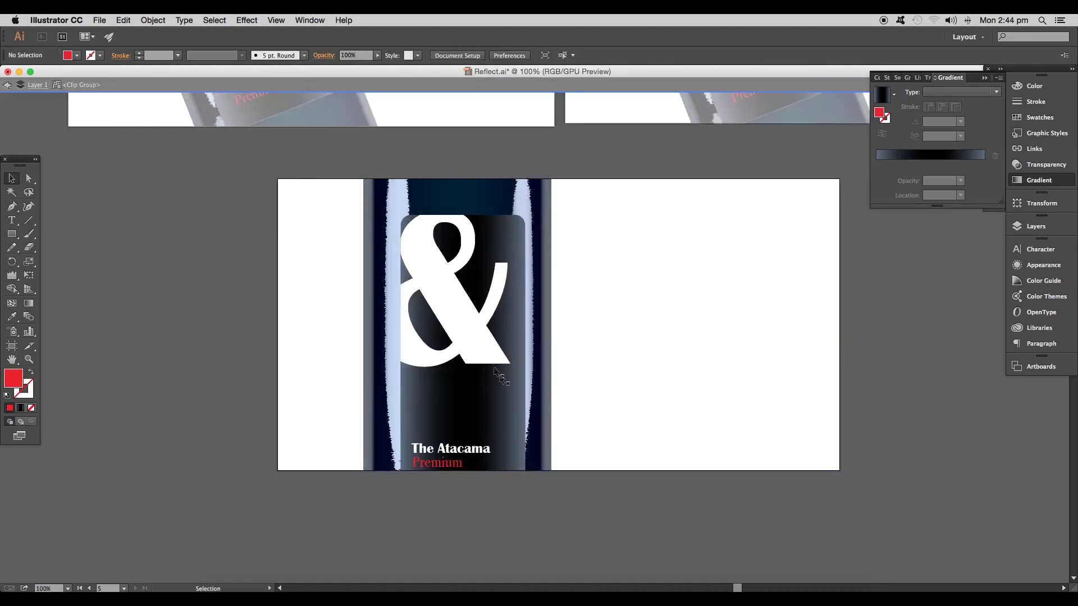
click(502, 376)
key(super+minus)
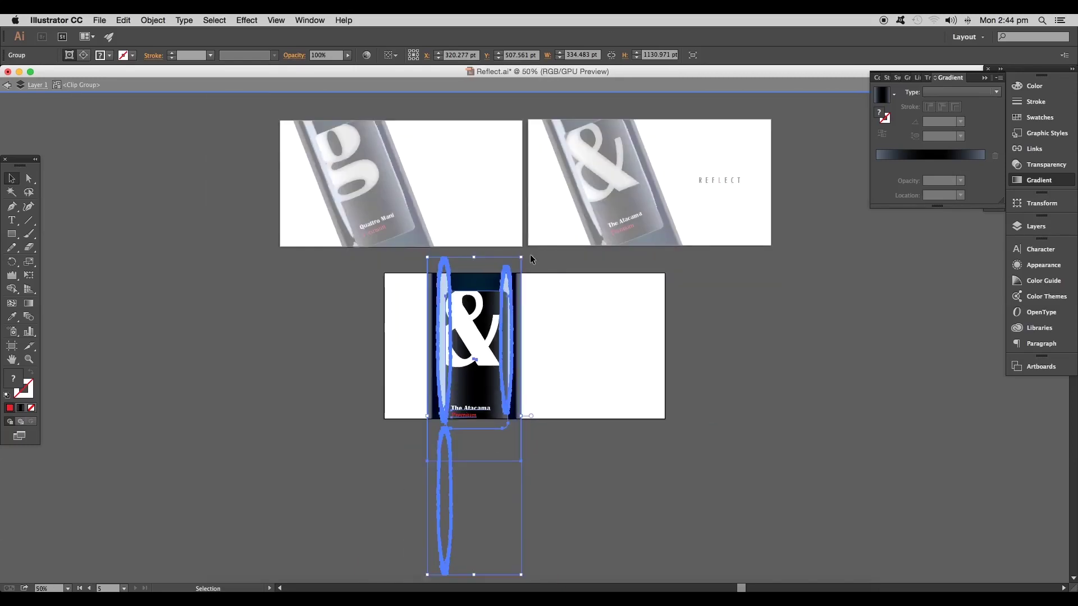
drag(527, 253, 477, 238)
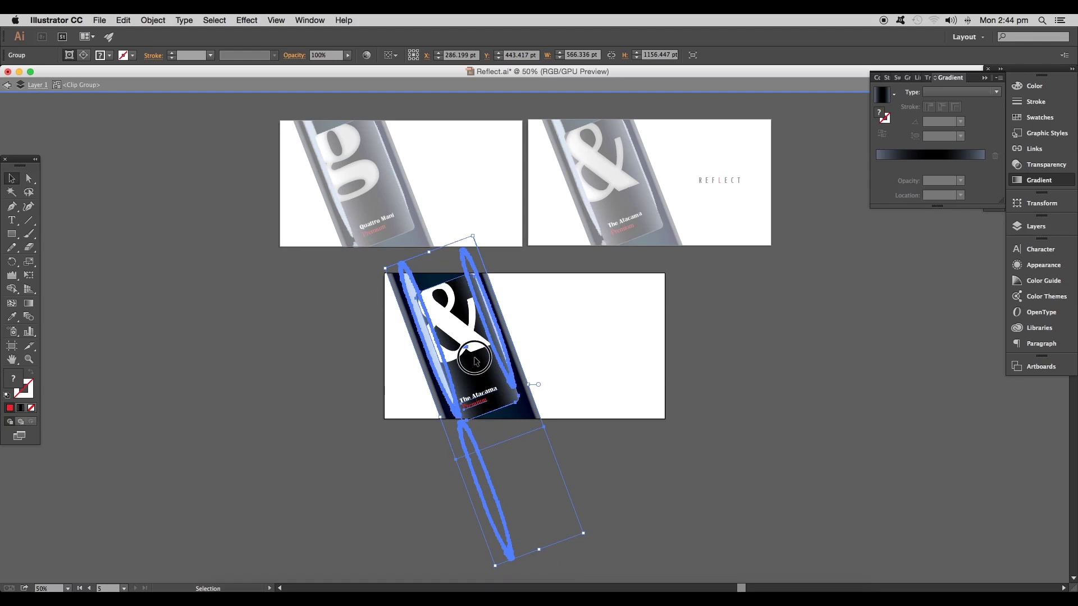
drag(474, 360, 484, 360)
click(614, 486)
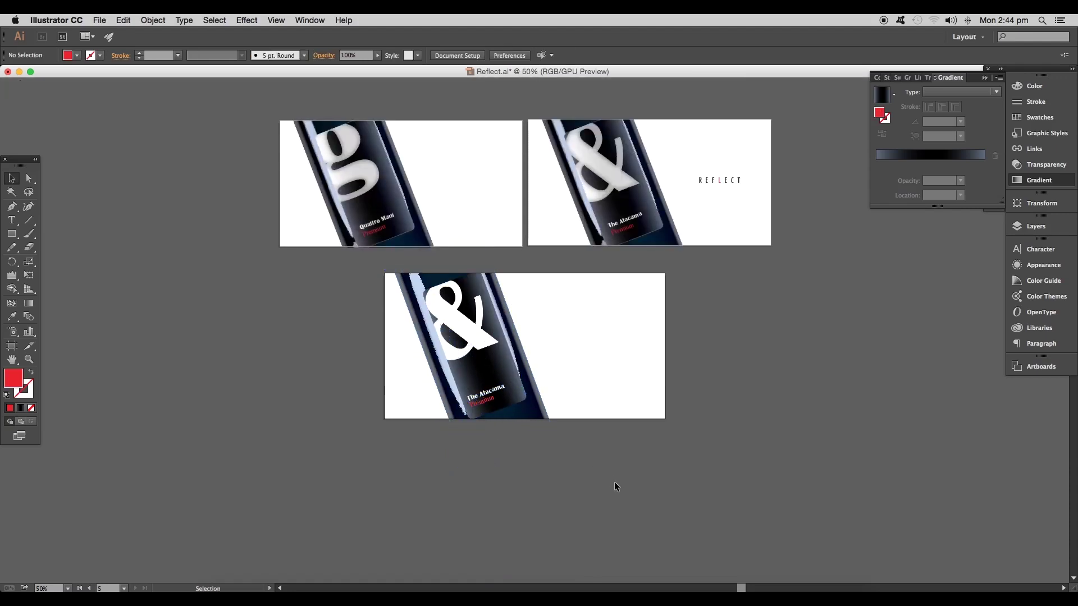
scroll(557, 472, up, 3)
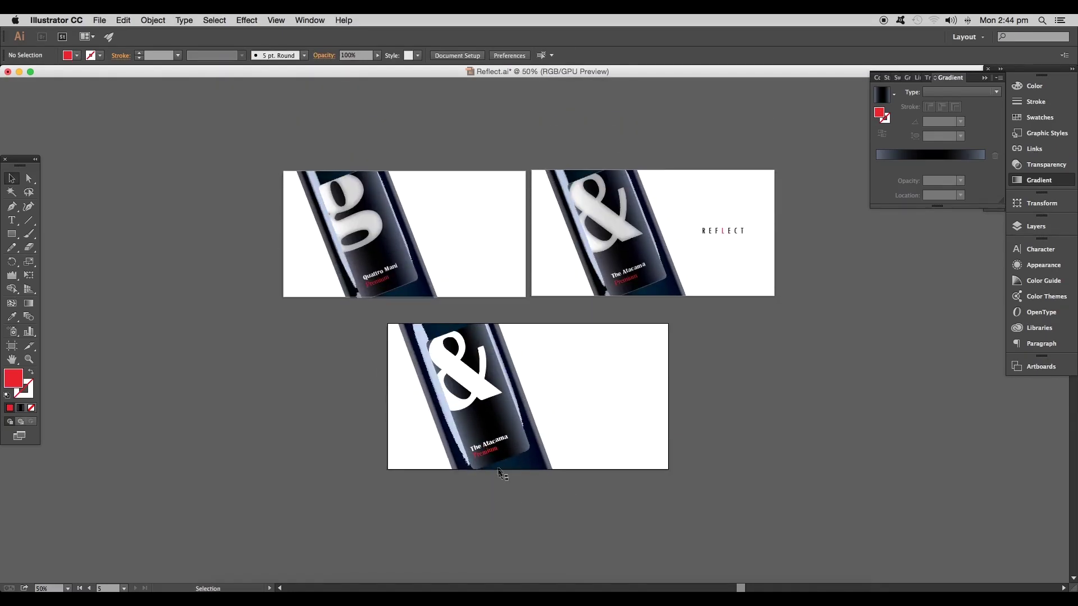
double_click(471, 406)
Enter the bottom bottle's clipped group at actual size and select its left reflection streak.
click(455, 404)
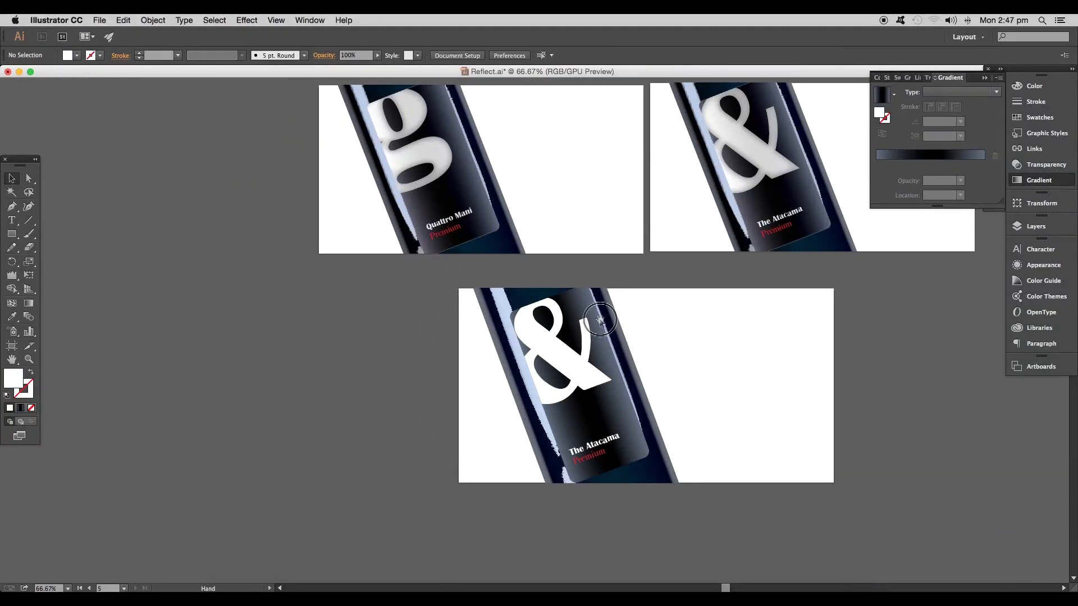
scroll(547, 337, up, 3)
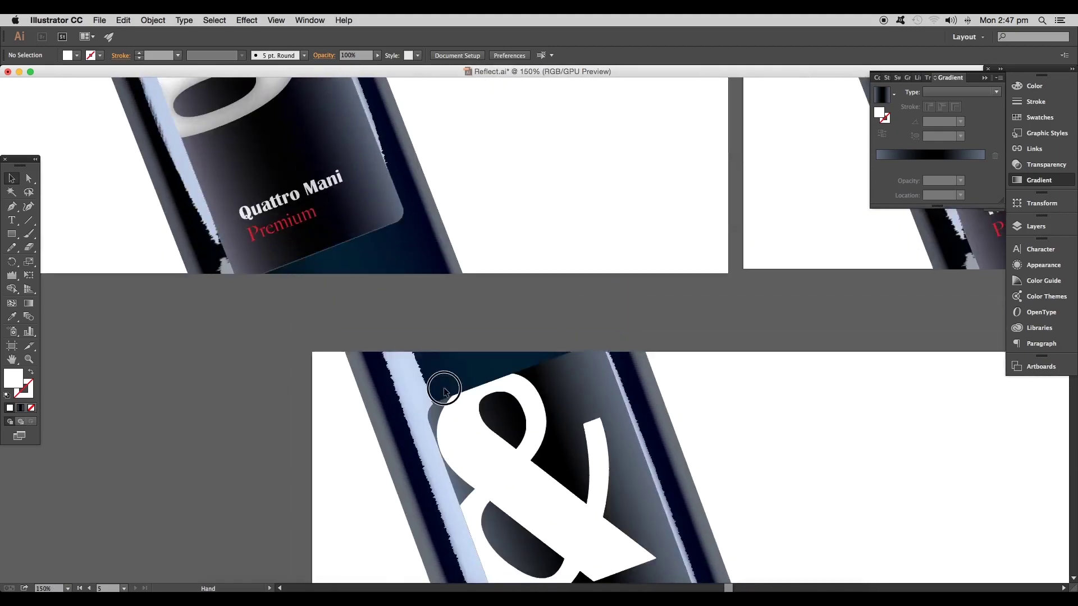
key(super+alt+0)
key(super+1)
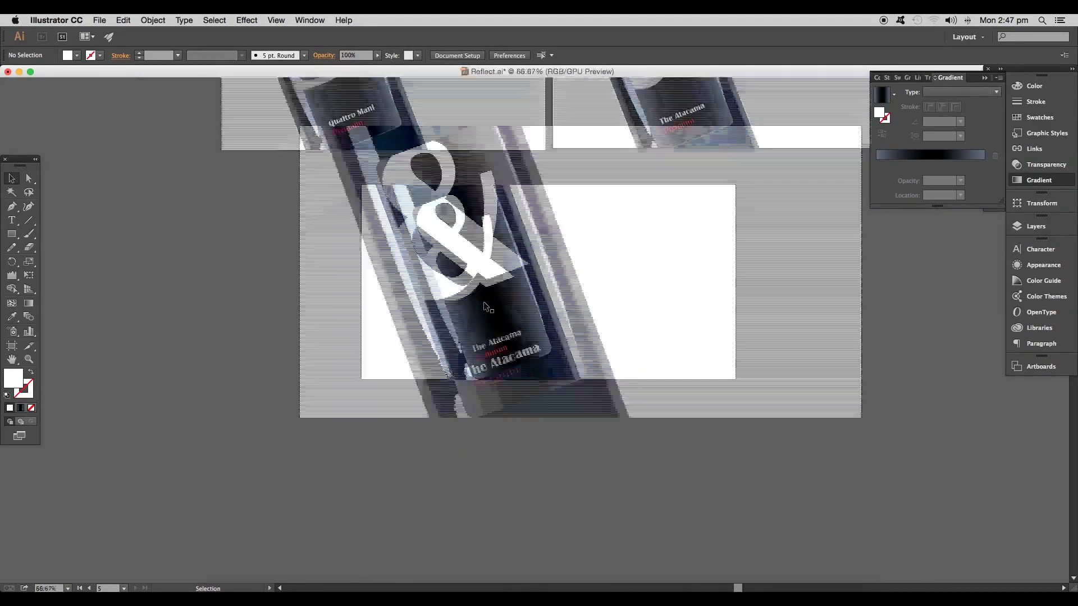
click(402, 255)
double_click(397, 240)
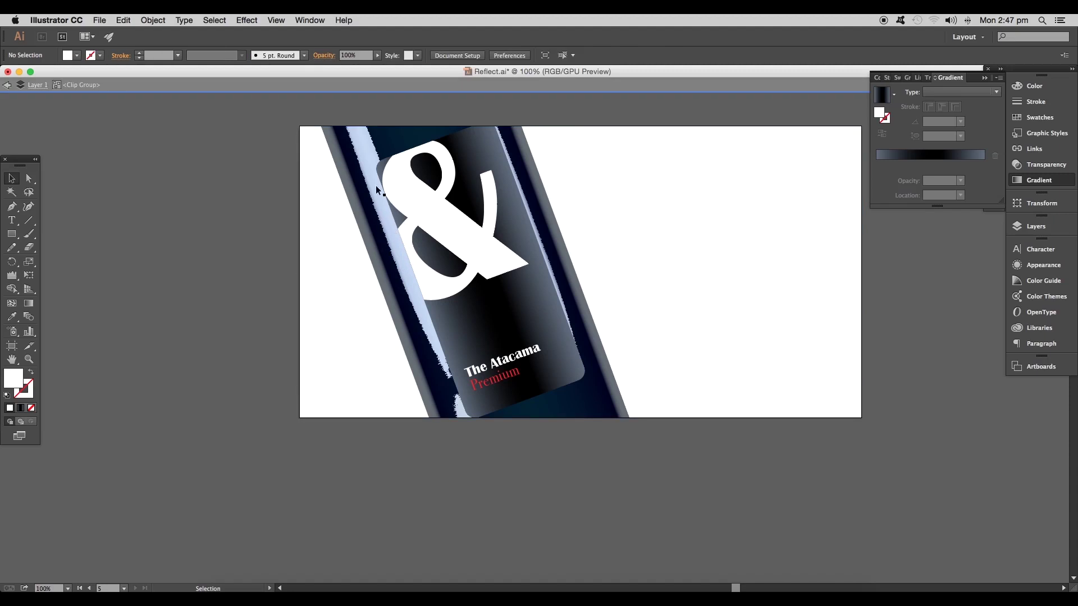
click(366, 160)
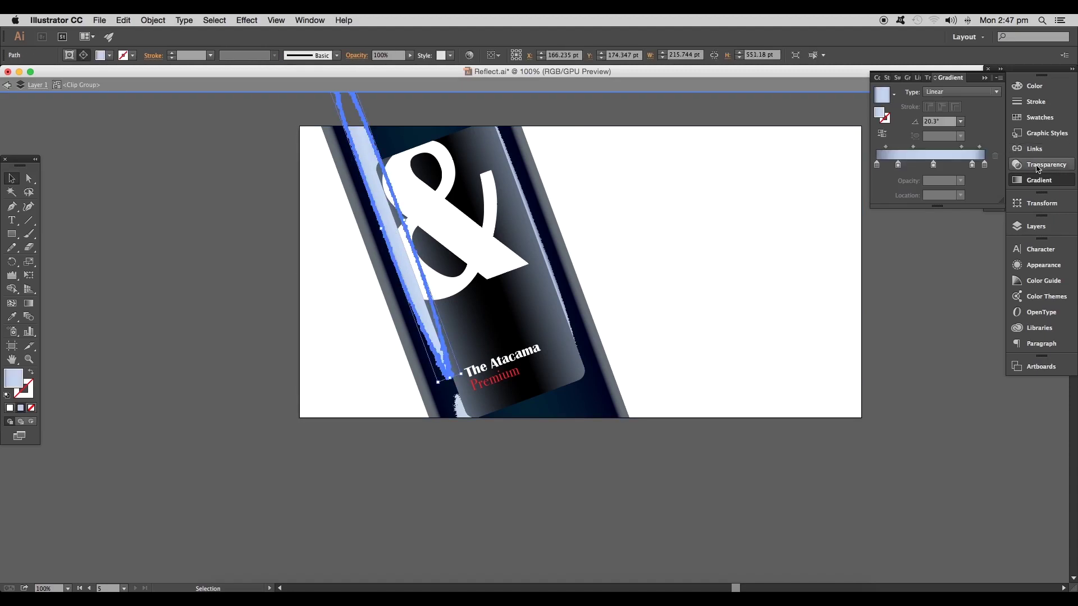
Apply a Texture > Grain effect with Vertical grain, Intensity 53 and Contrast 63.
click(247, 19)
mouse_move(263, 311)
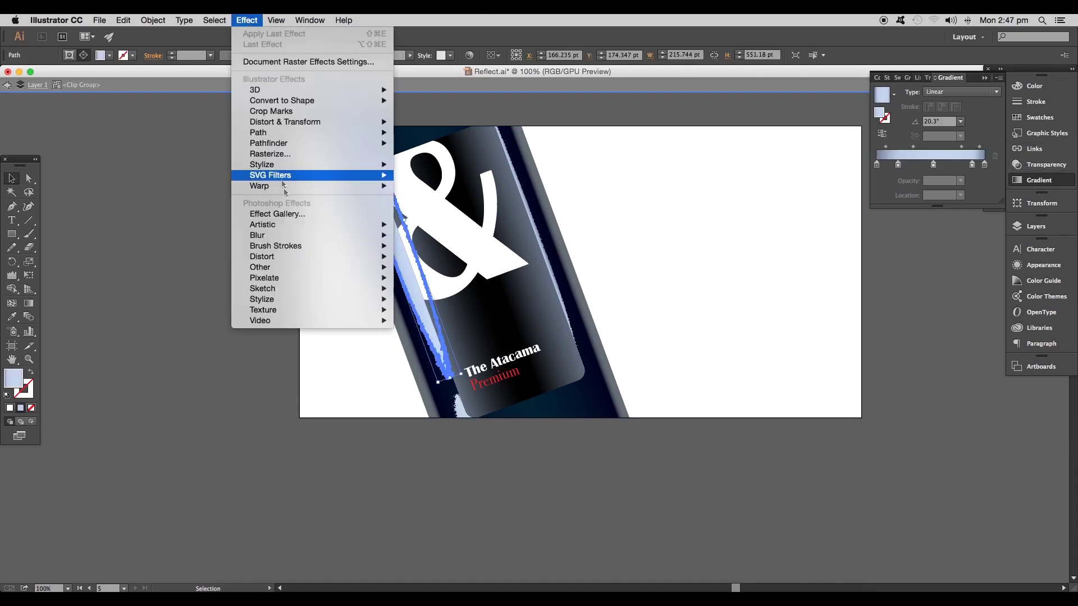
click(423, 311)
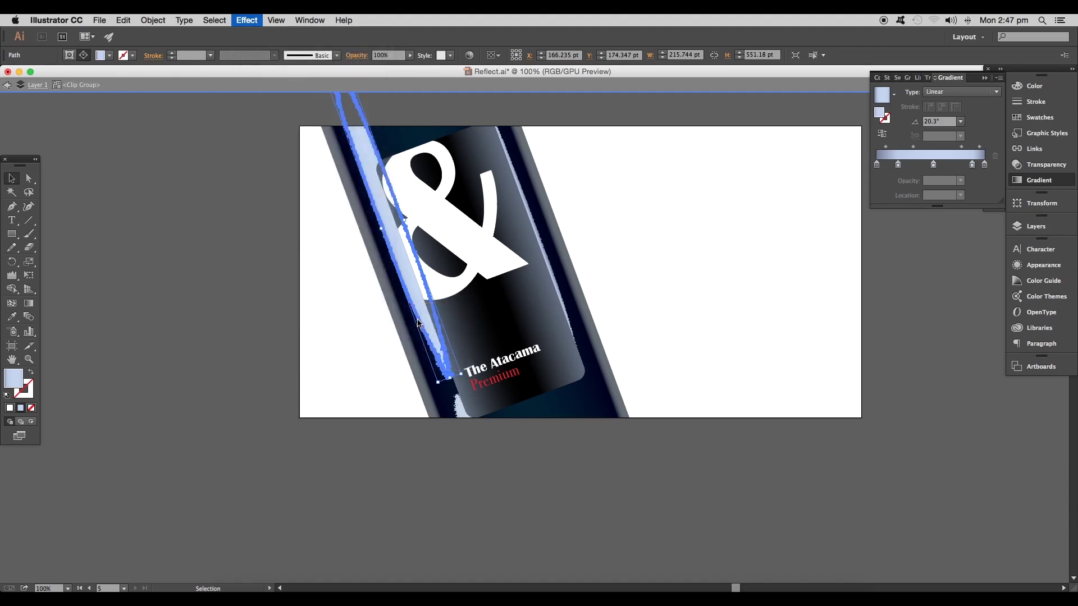
click(968, 156)
click(943, 166)
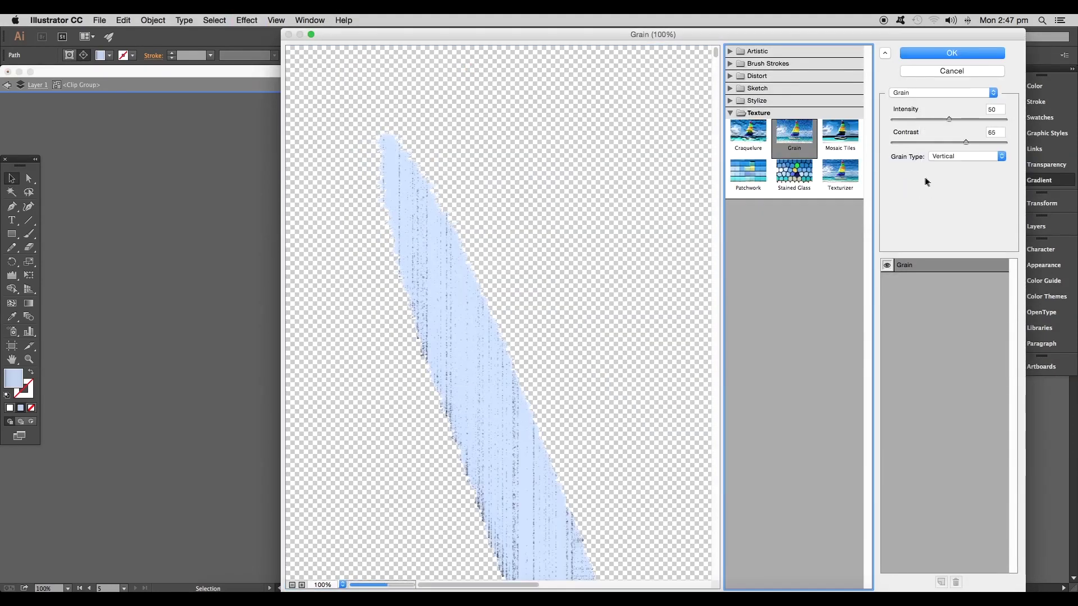
drag(950, 119, 953, 119)
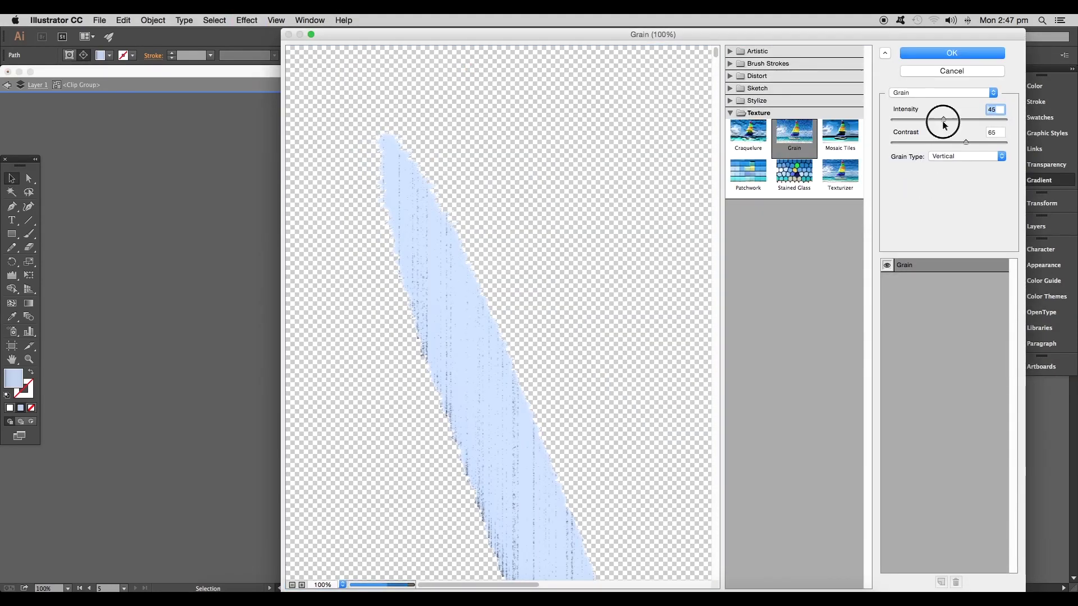
drag(965, 142, 963, 141)
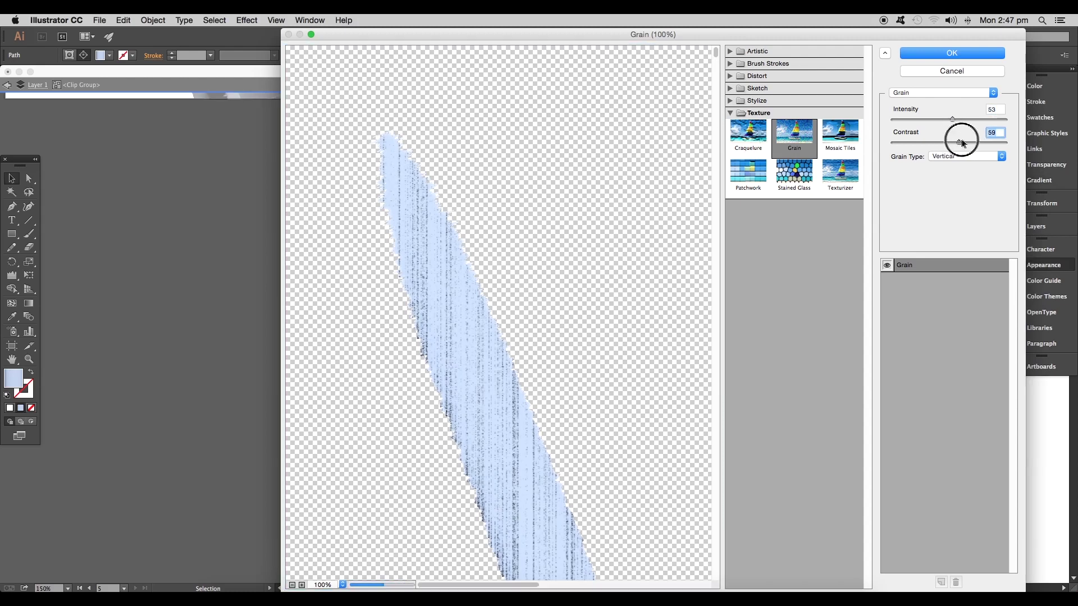
click(952, 53)
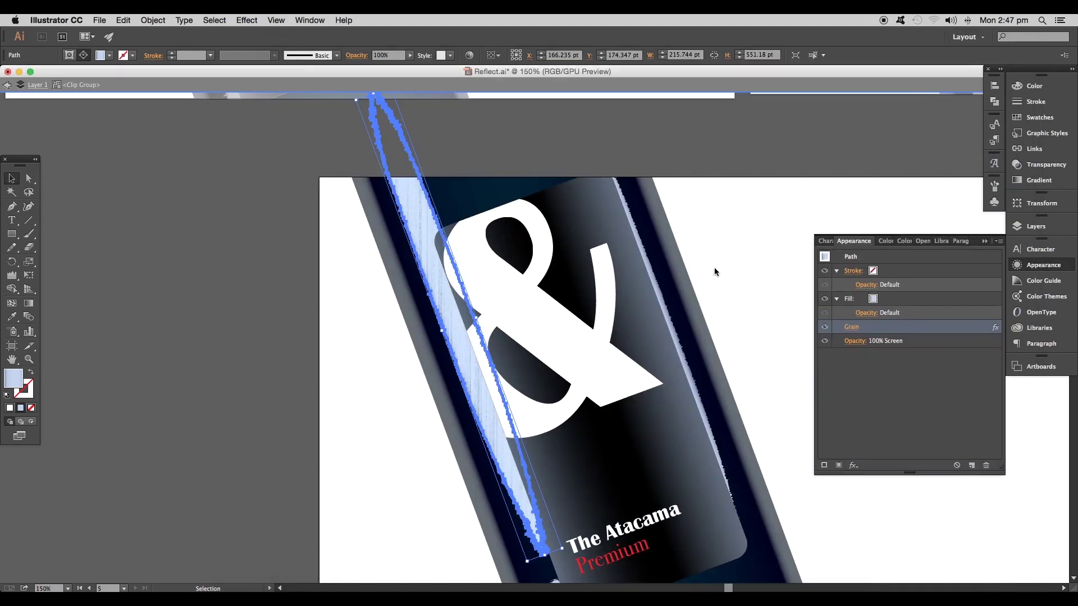
Bring the bottom bottle into view and reopen its clipped group for editing.
key(super+0)
drag(705, 317, 550, 333)
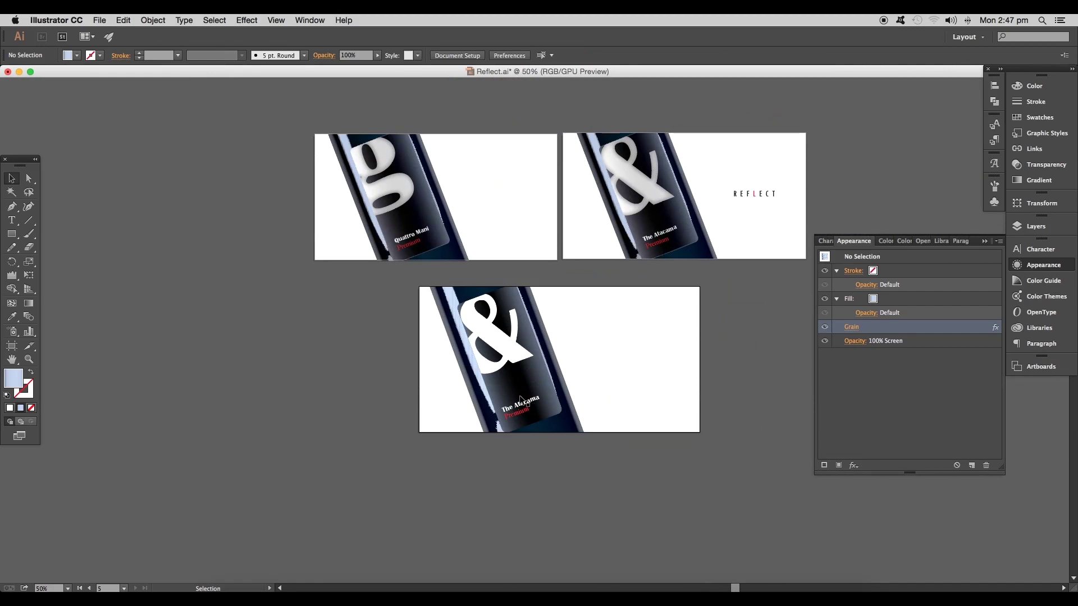
scroll(523, 398, up, 3)
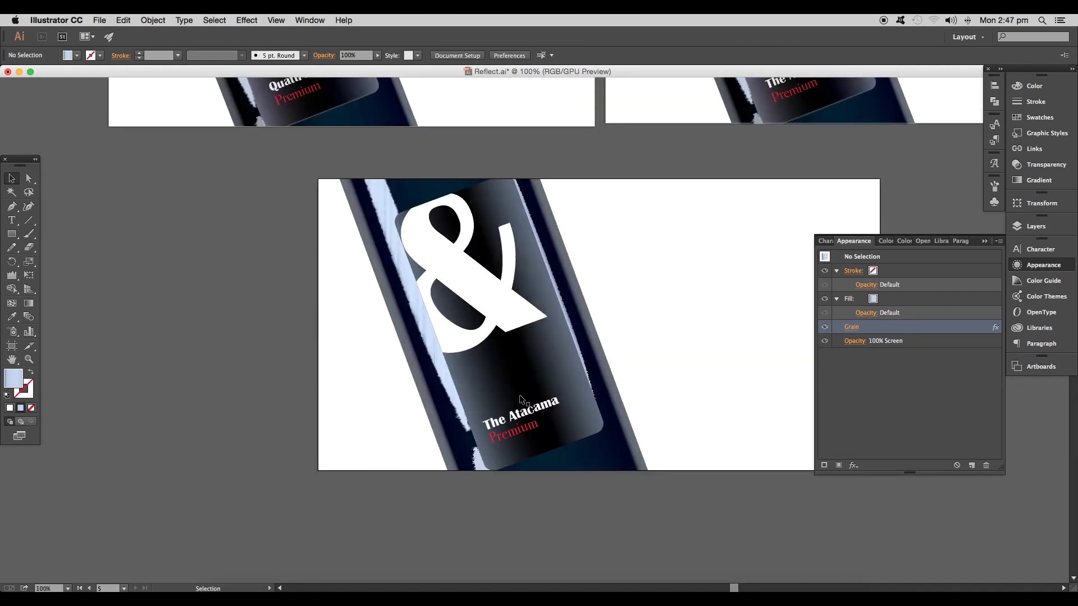
drag(519, 379, 528, 501)
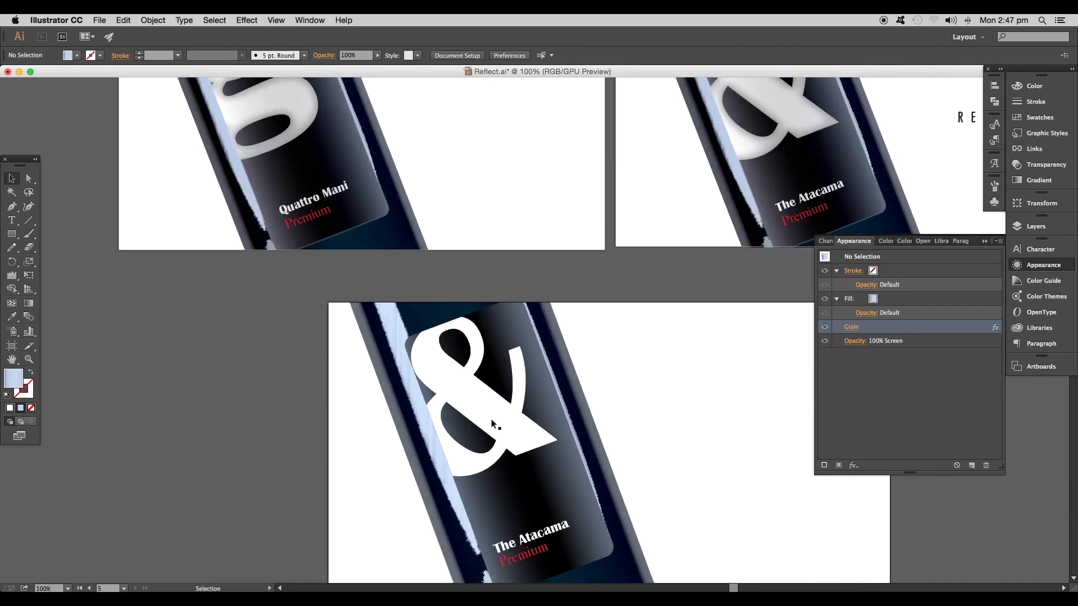
click(519, 474)
scroll(524, 357, down, 2)
scroll(524, 357, up, 4)
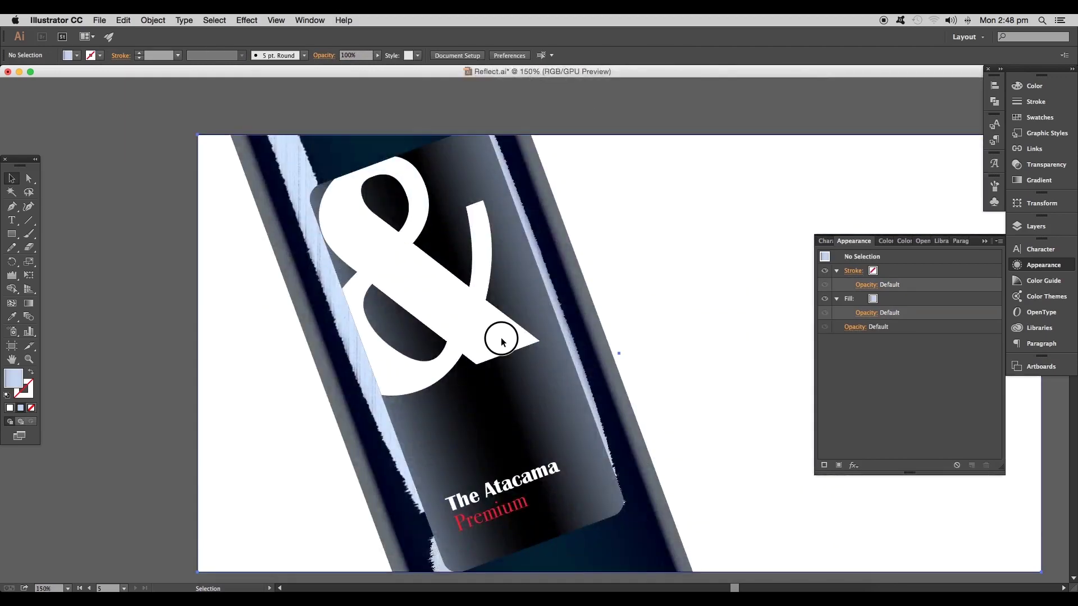
double_click(506, 343)
Select the white ampersand on the bottom label and add an Inner Glow effect.
click(448, 322)
click(437, 295)
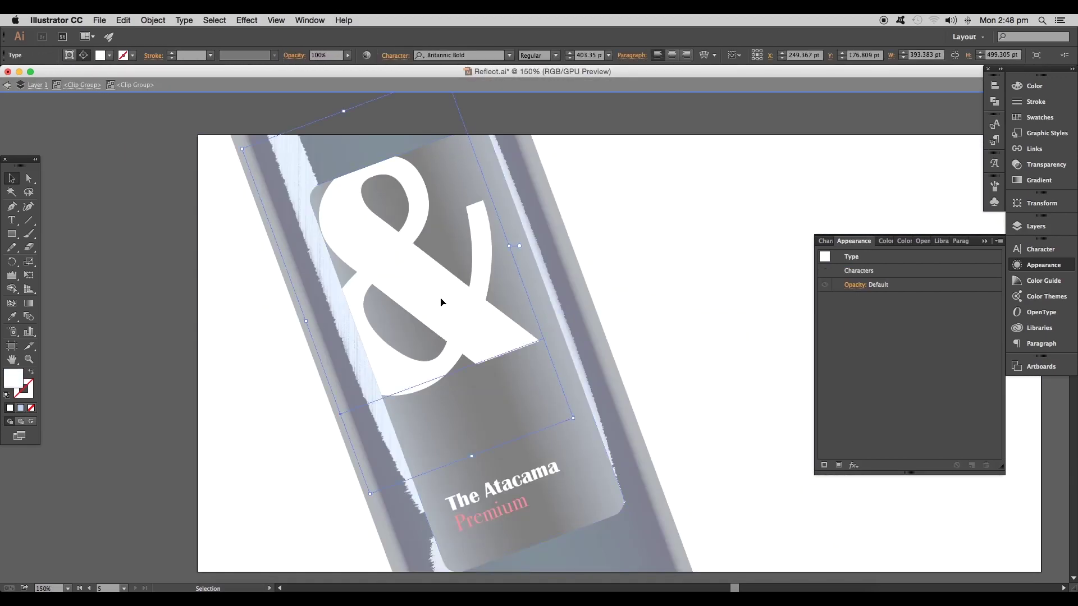
click(247, 20)
mouse_move(314, 165)
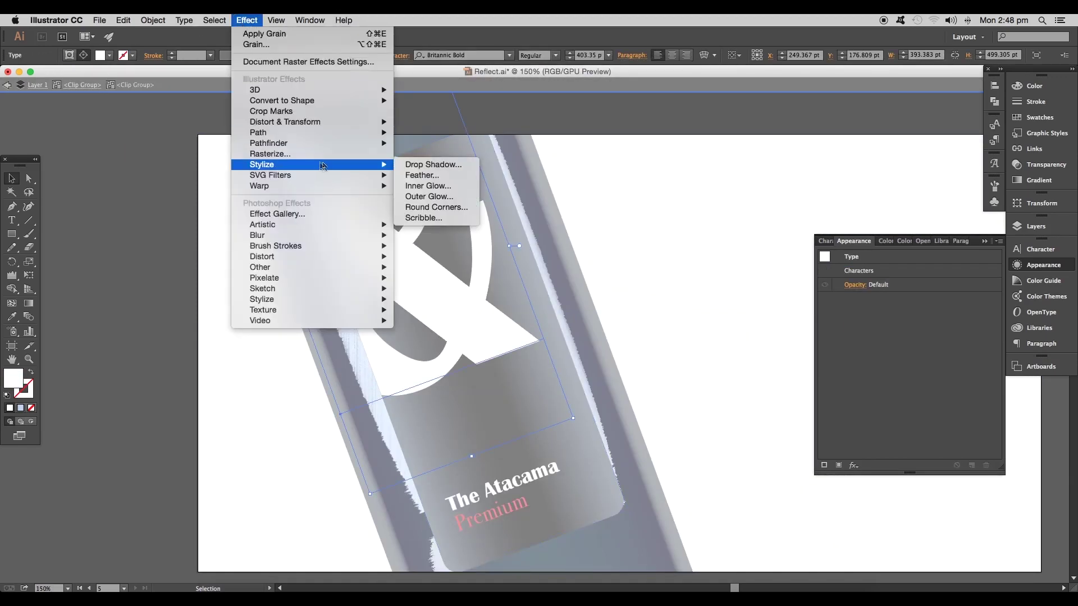
click(434, 187)
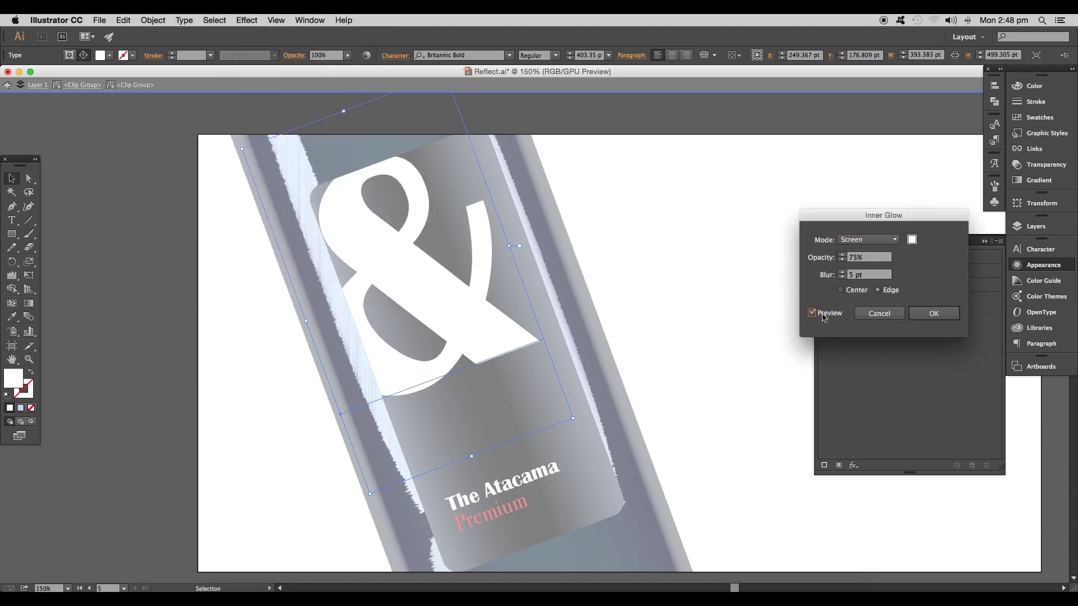
Make the glow black, Normal mode, 26% opacity and about 15 pt blur, then apply it.
click(912, 239)
click(848, 278)
click(914, 270)
click(867, 241)
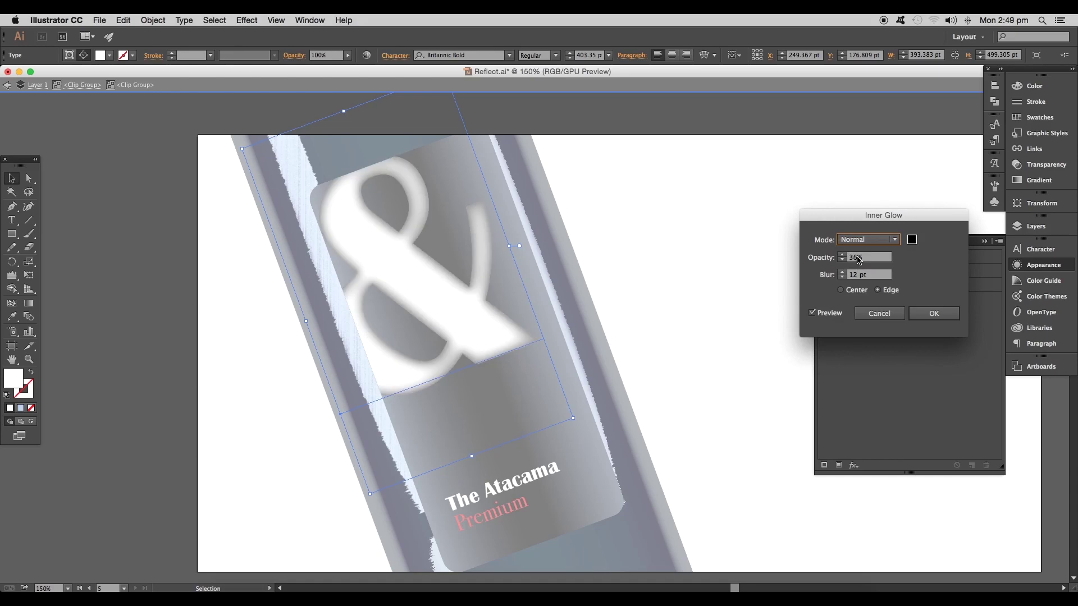
click(841, 275)
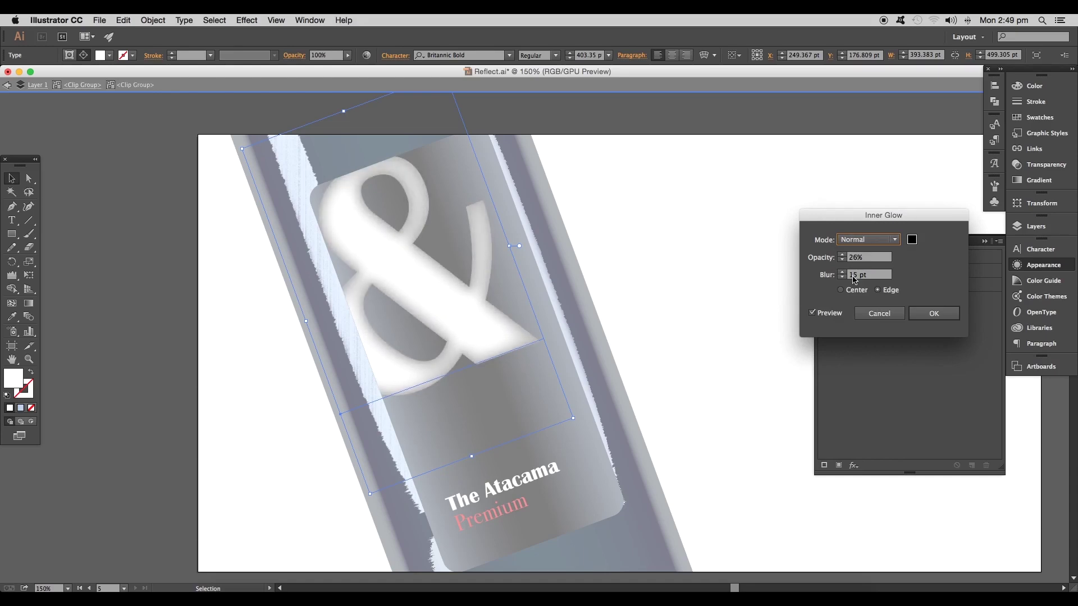
click(929, 313)
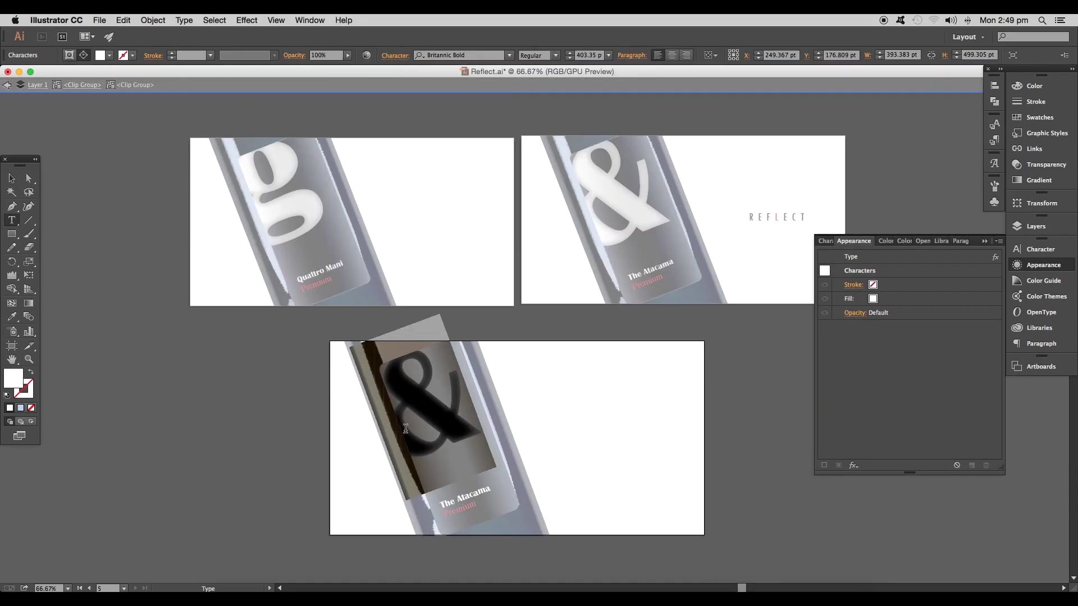
text(G)
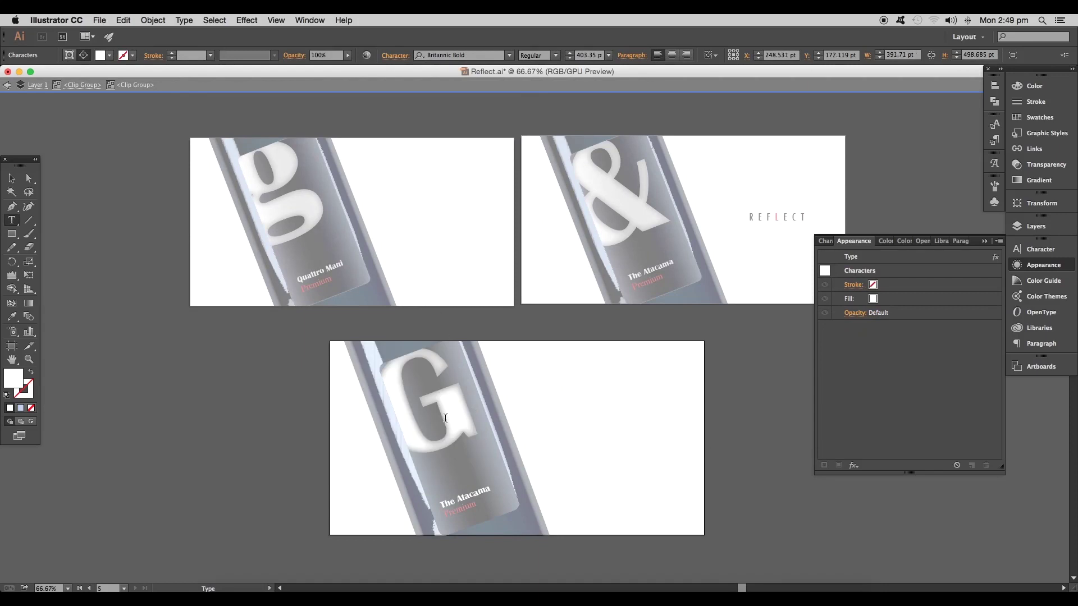
text(g)
Nudge the glowing lowercase g slightly up-left on the label, exit isolation and zoom out.
key(Escape)
click(458, 428)
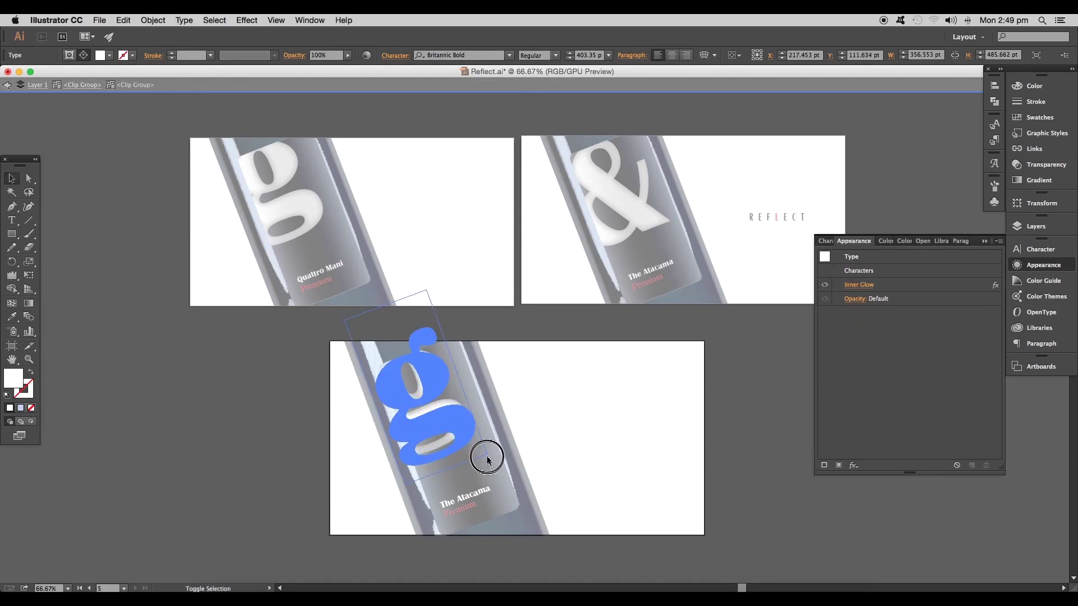
drag(458, 427, 453, 418)
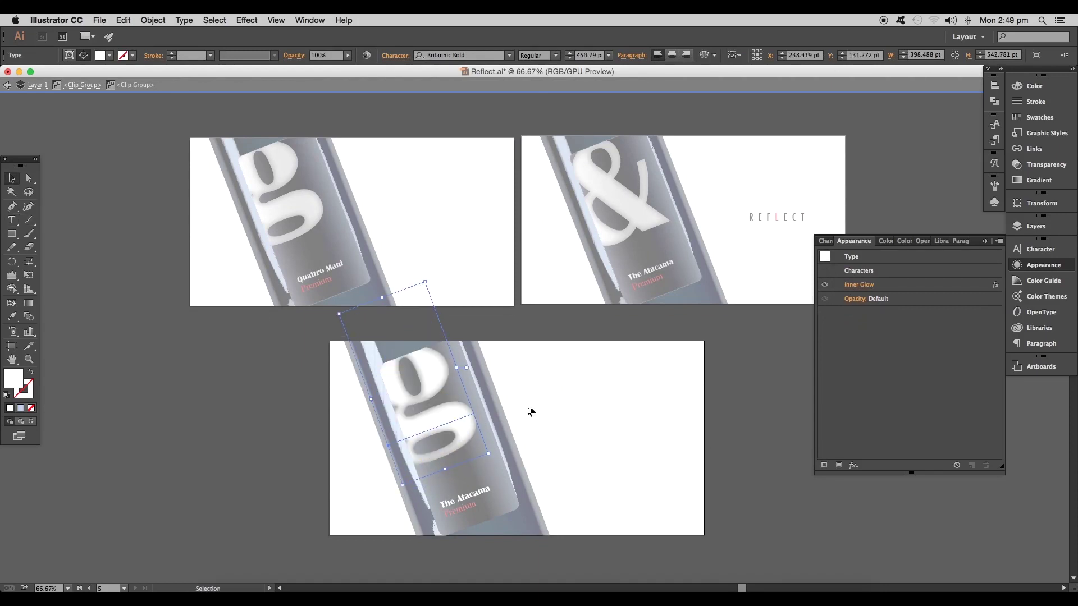
click(451, 417)
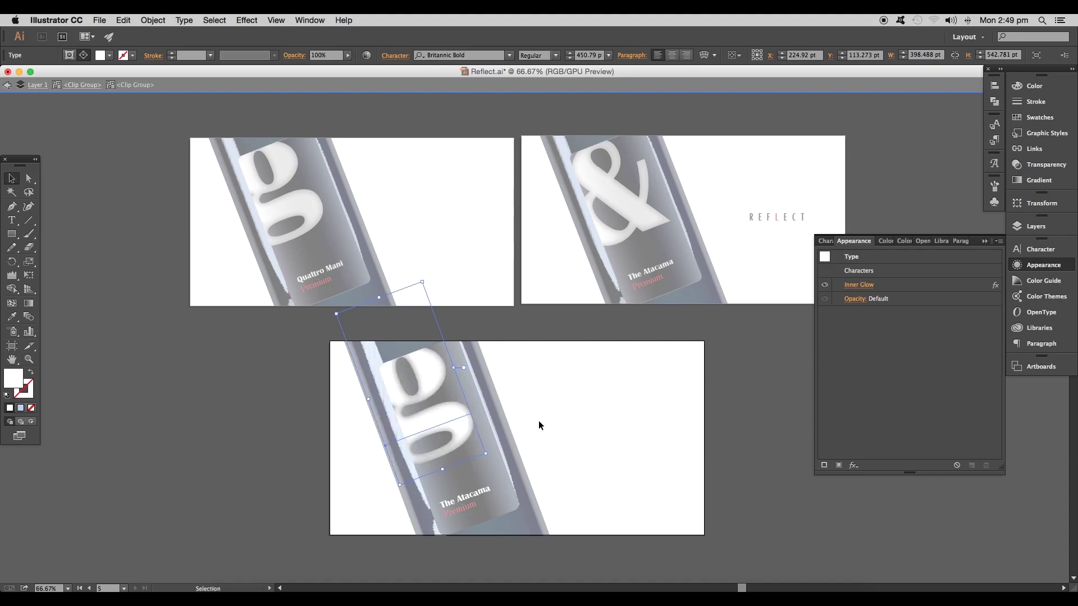
key(Escape)
key(super+minus)
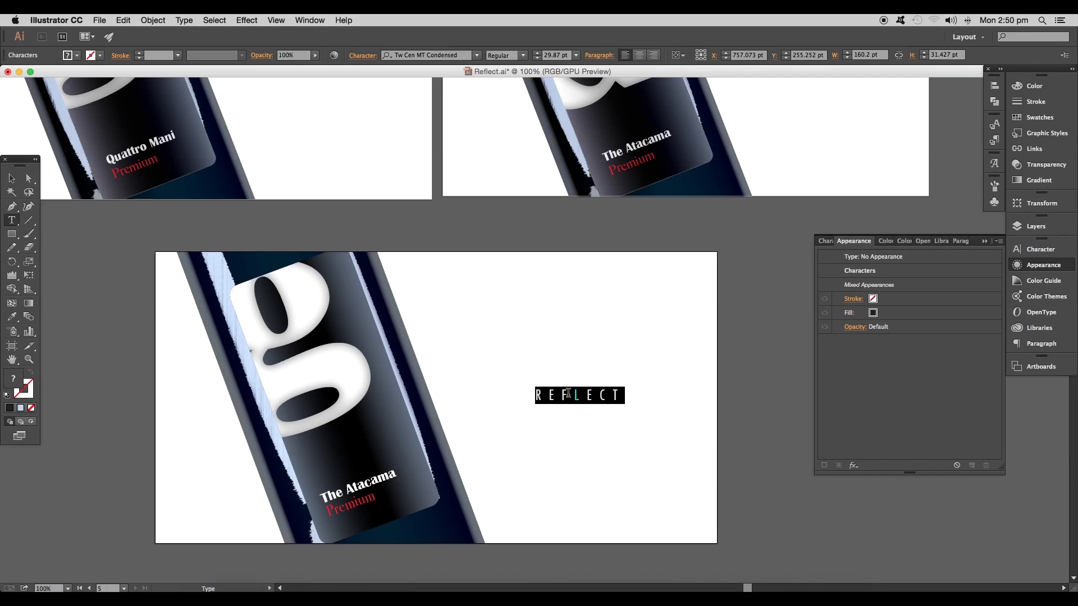
text(REALISTI)
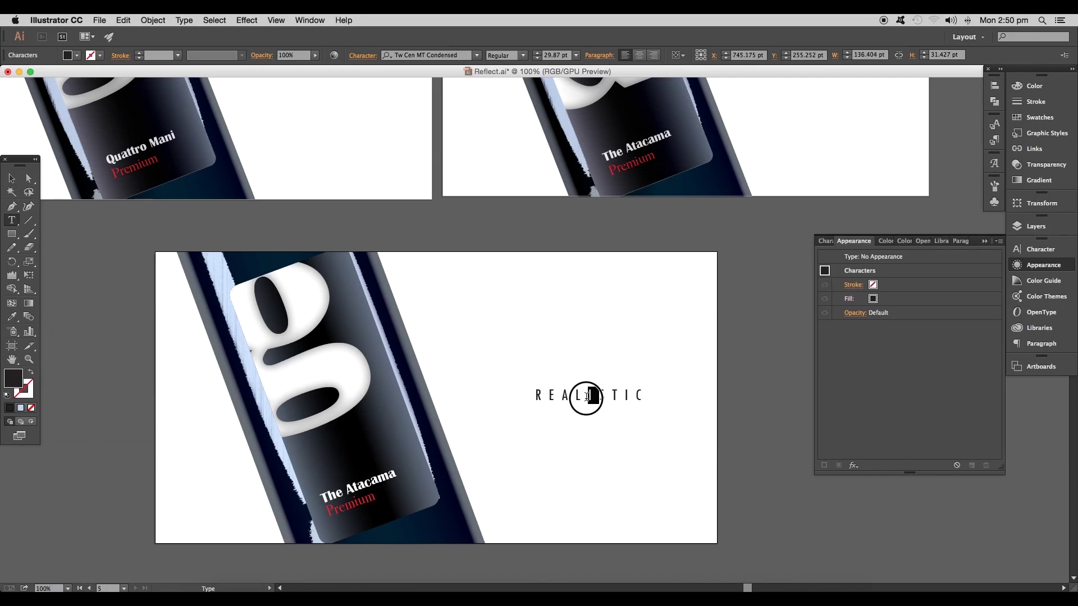